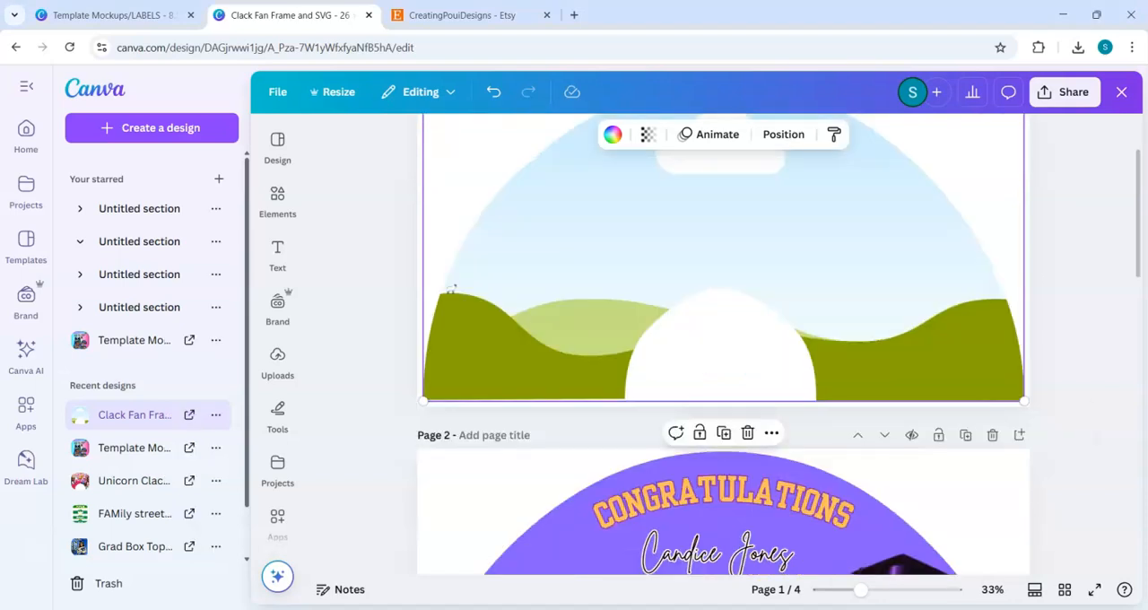
# Step: Look through the fan designs on all pages, from the blank frame to the graduation examples
pyautogui.scroll(1, 723, 431)
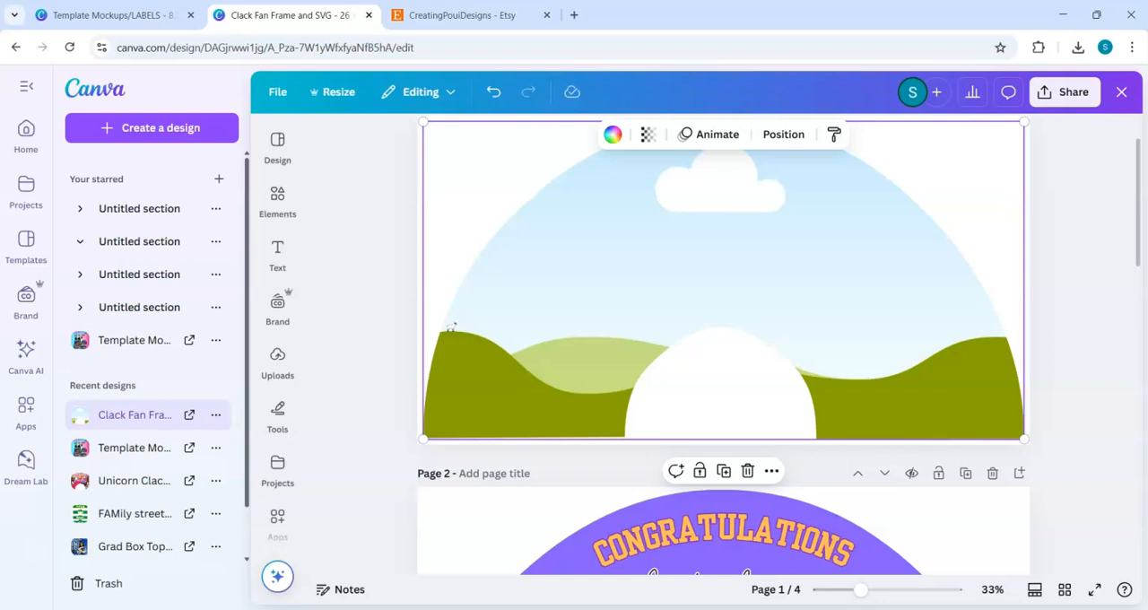
pyautogui.scroll(-5, 723, 344)
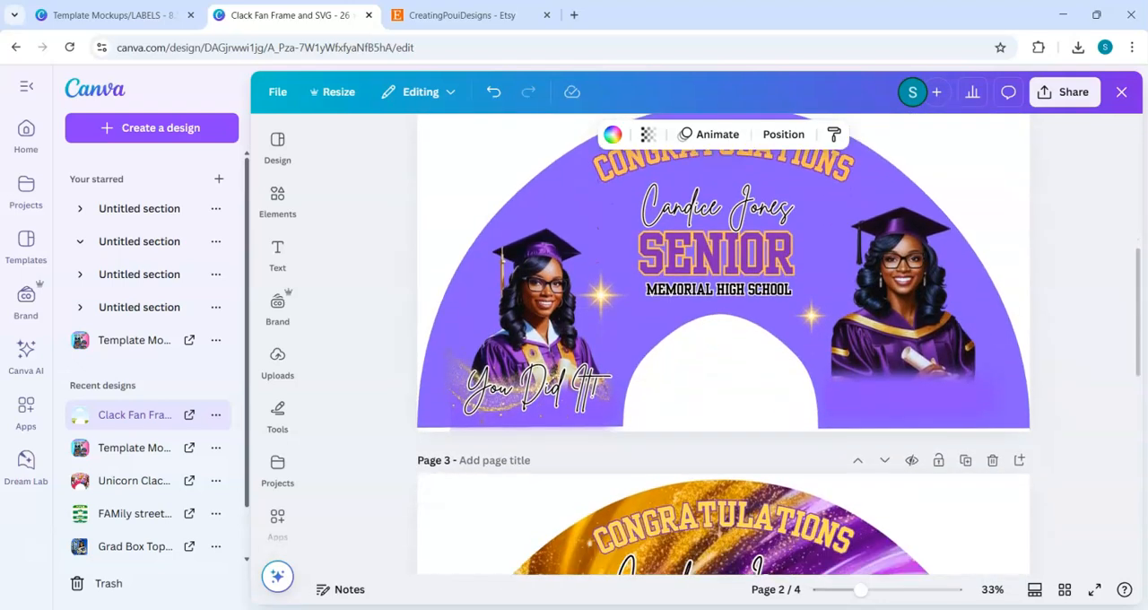
pyautogui.scroll(-5, 723, 345)
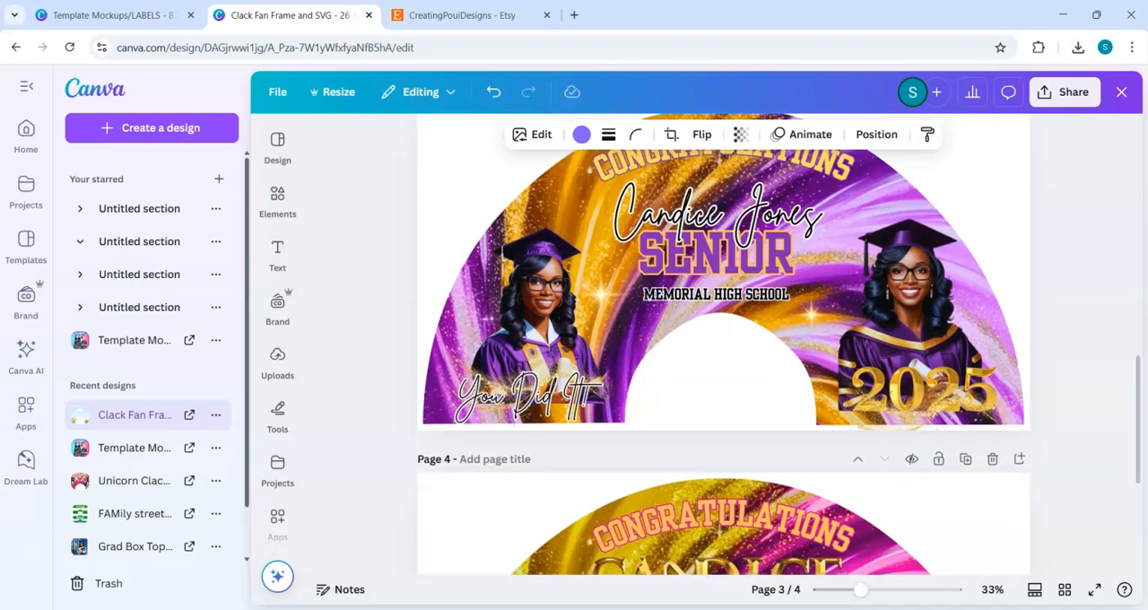
pyautogui.scroll(-1, 536, 282)
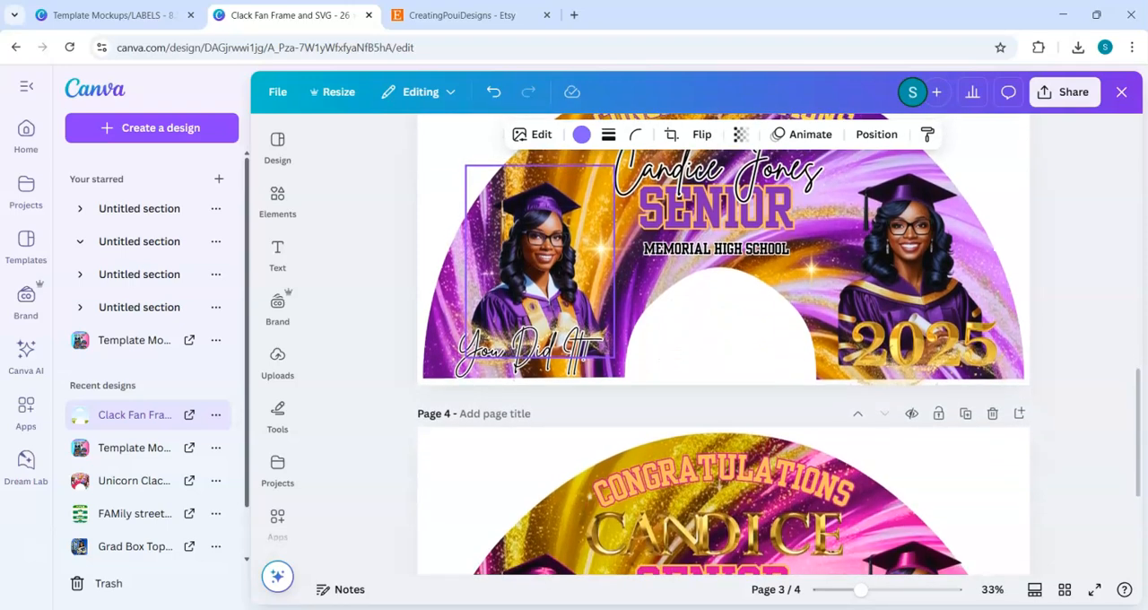
pyautogui.scroll(-3, 723, 345)
pyautogui.scroll(2, 723, 345)
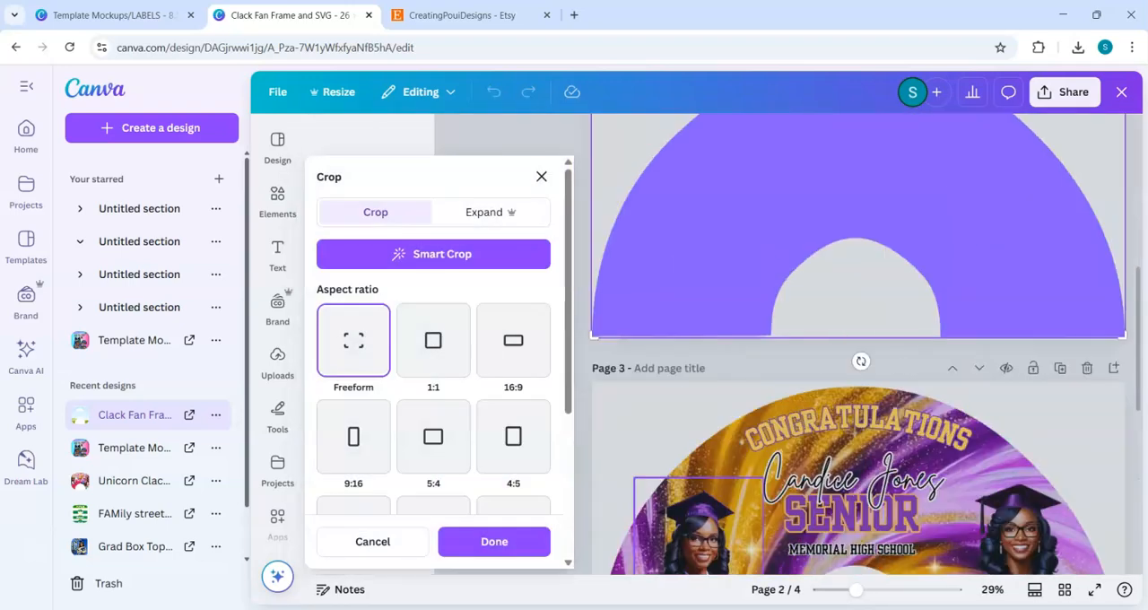
pyautogui.click(542, 177)
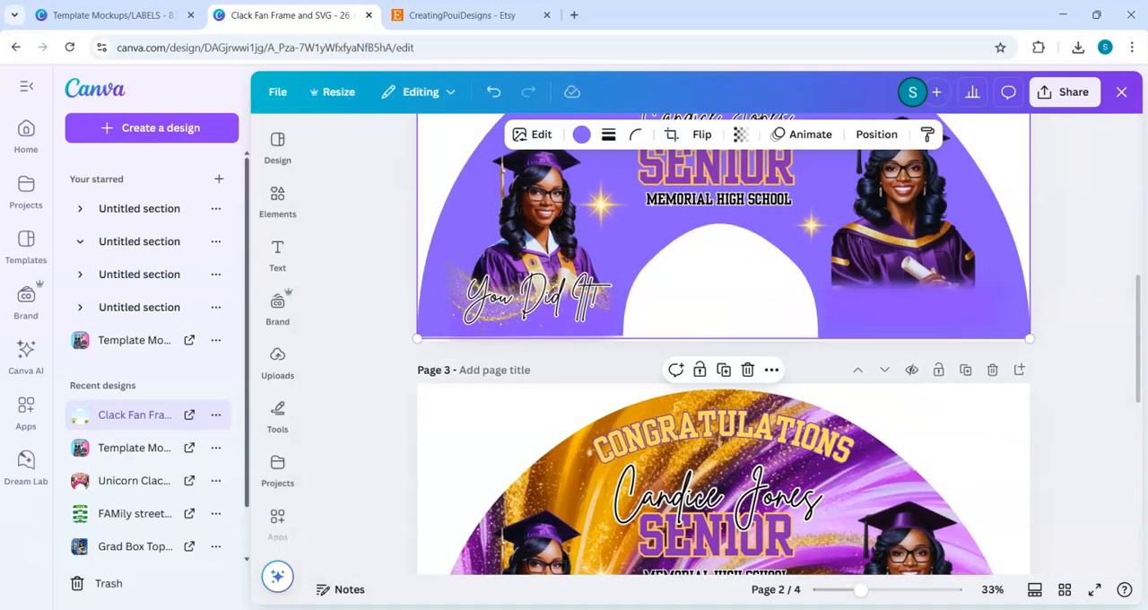
pyautogui.scroll(6, 451, 397)
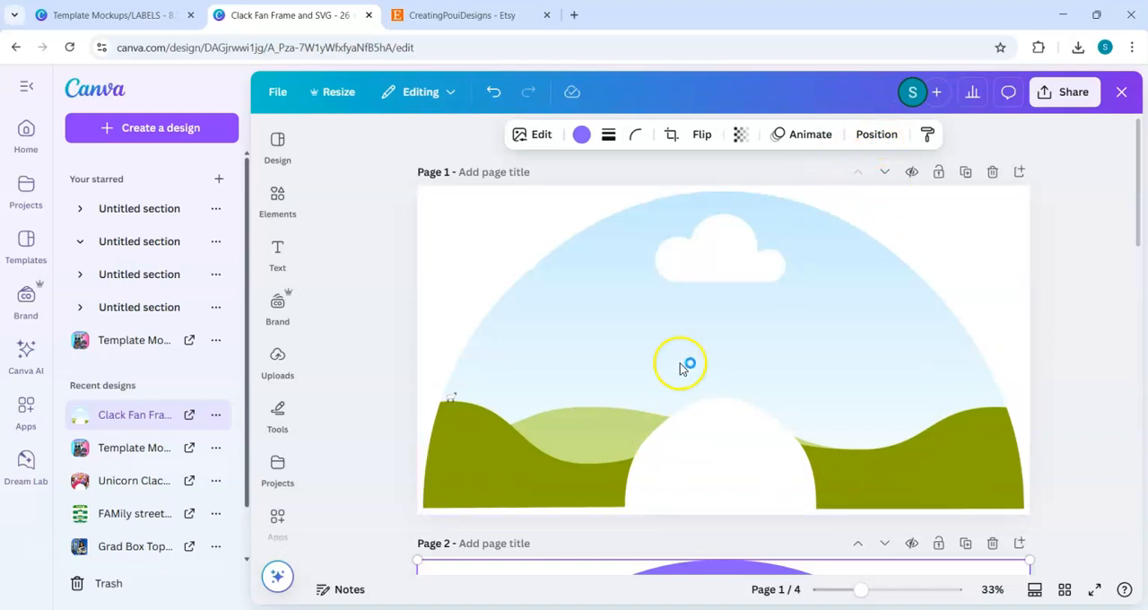
# Step: Check the width and height of the fan-shaped frame on page 1
pyautogui.click(609, 381)
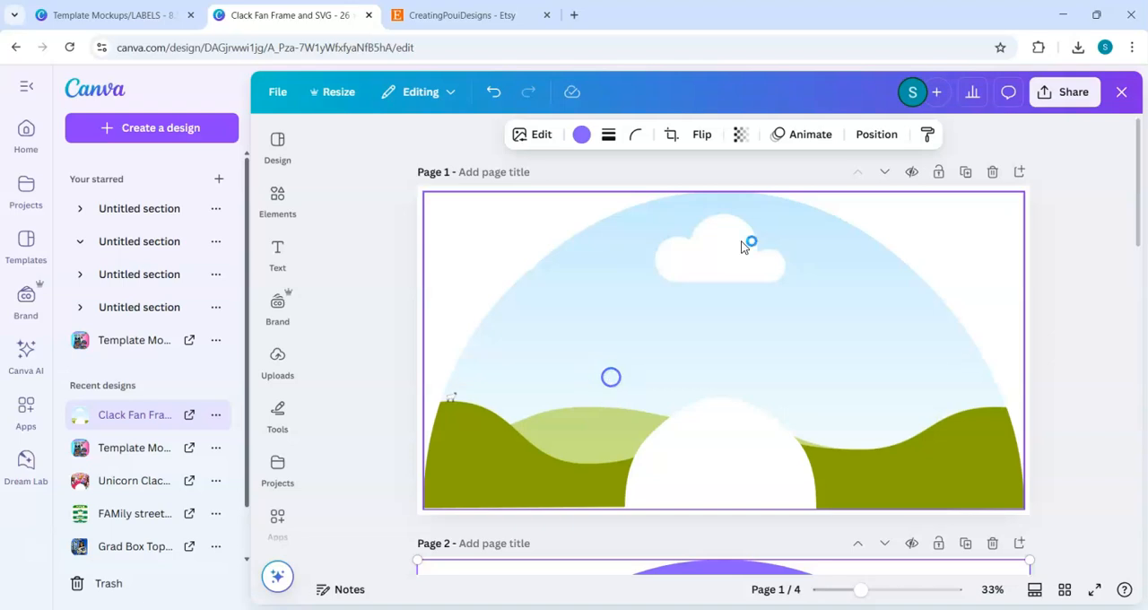
pyautogui.click(793, 136)
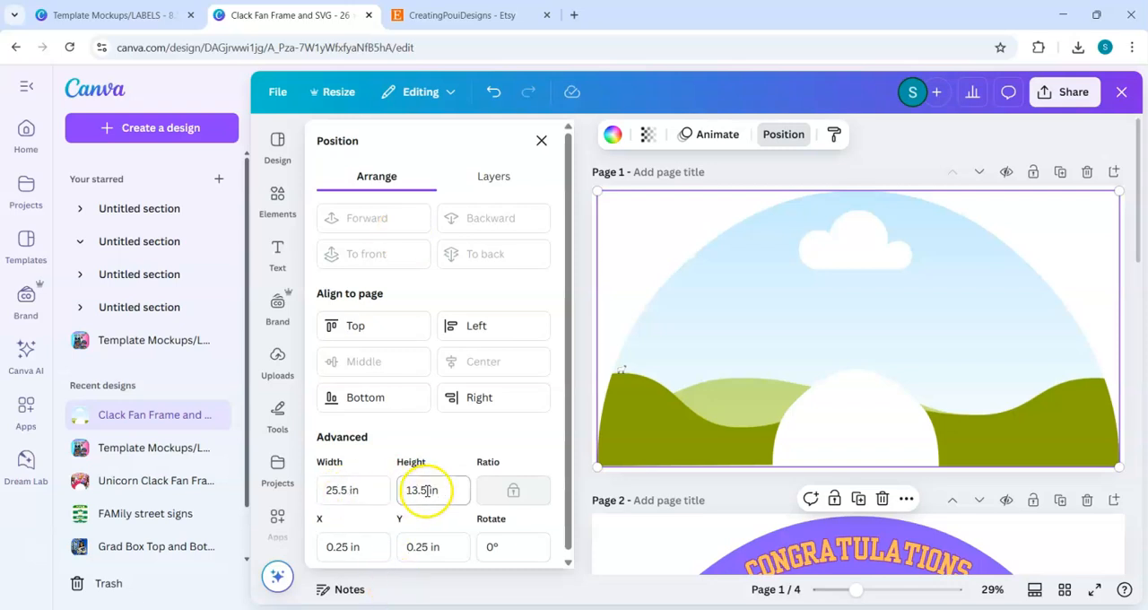
pyautogui.click(355, 494)
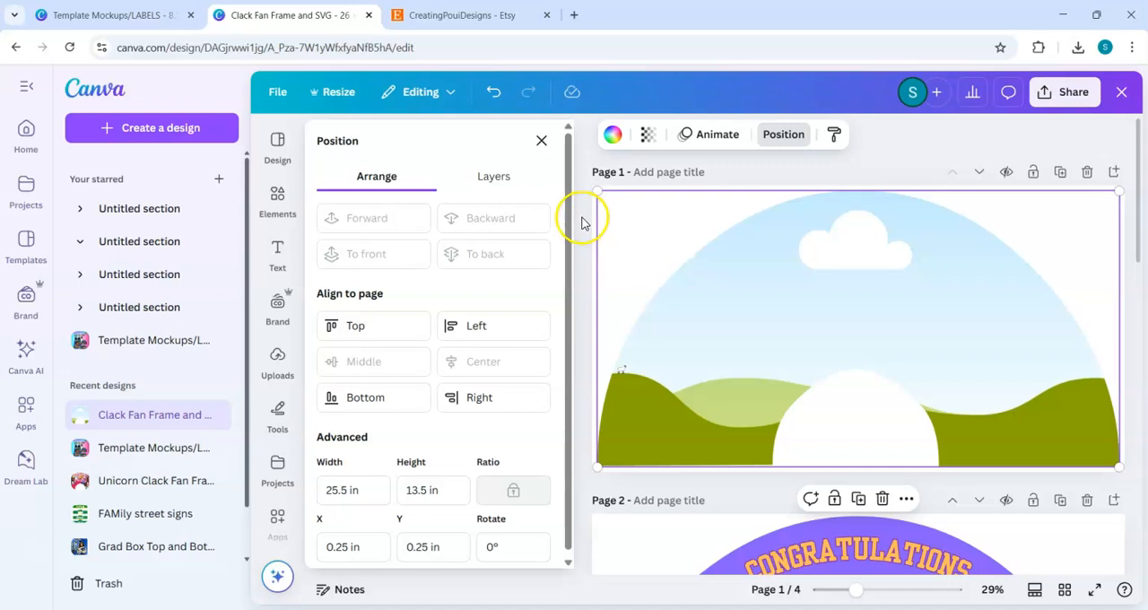
pyautogui.click(542, 143)
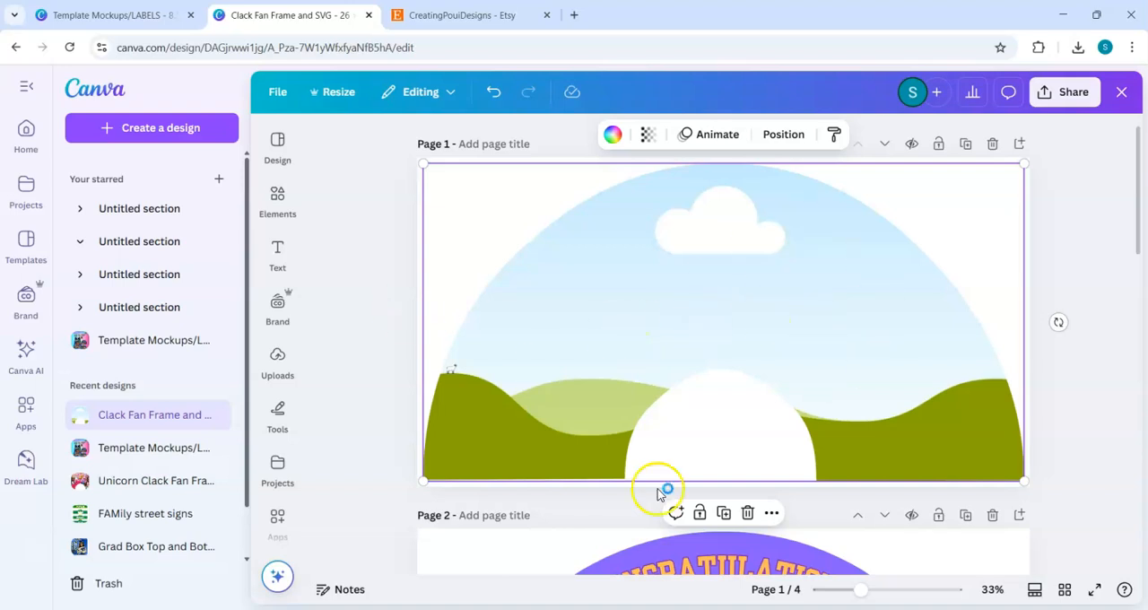
# Step: Fill the page 1 fan frame with the uploaded pink, gold and turquoise glitter smoke image
pyautogui.click(257, 206)
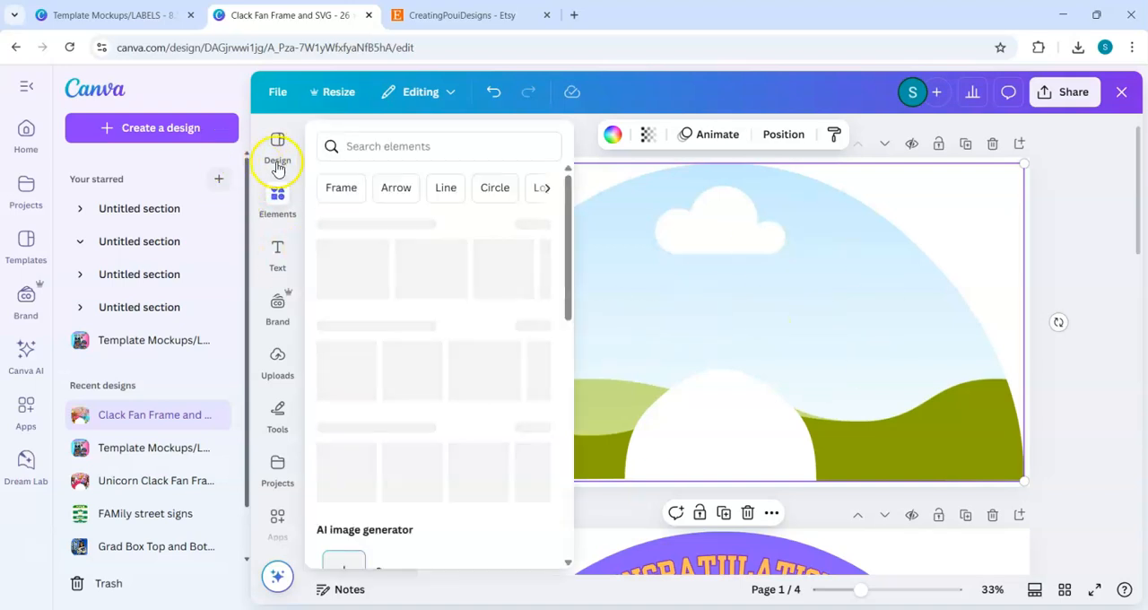
pyautogui.click(277, 358)
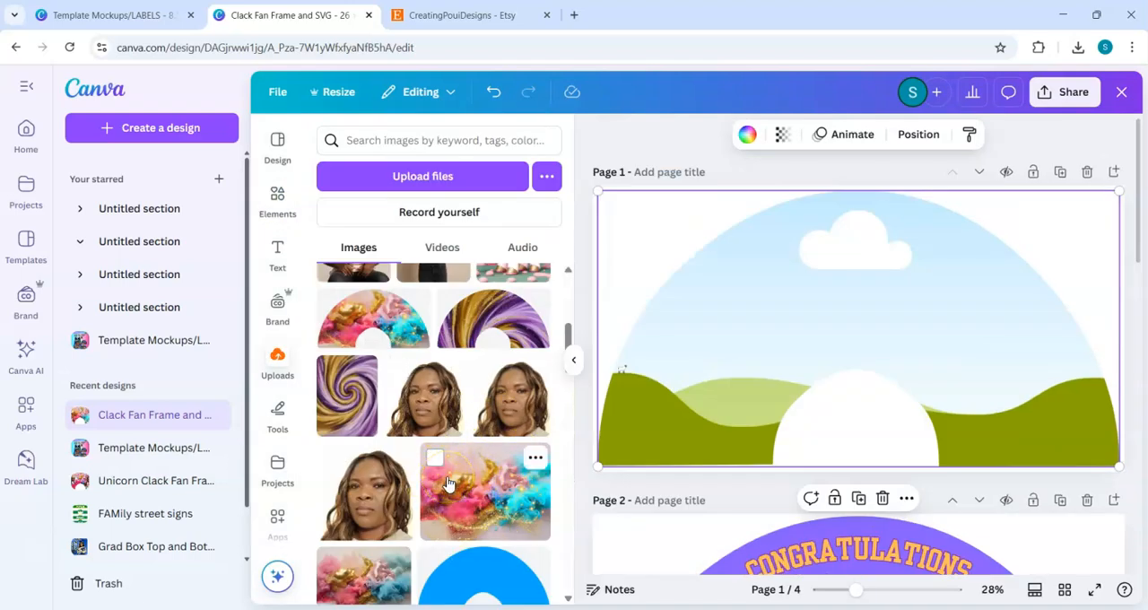
pyautogui.click(448, 484)
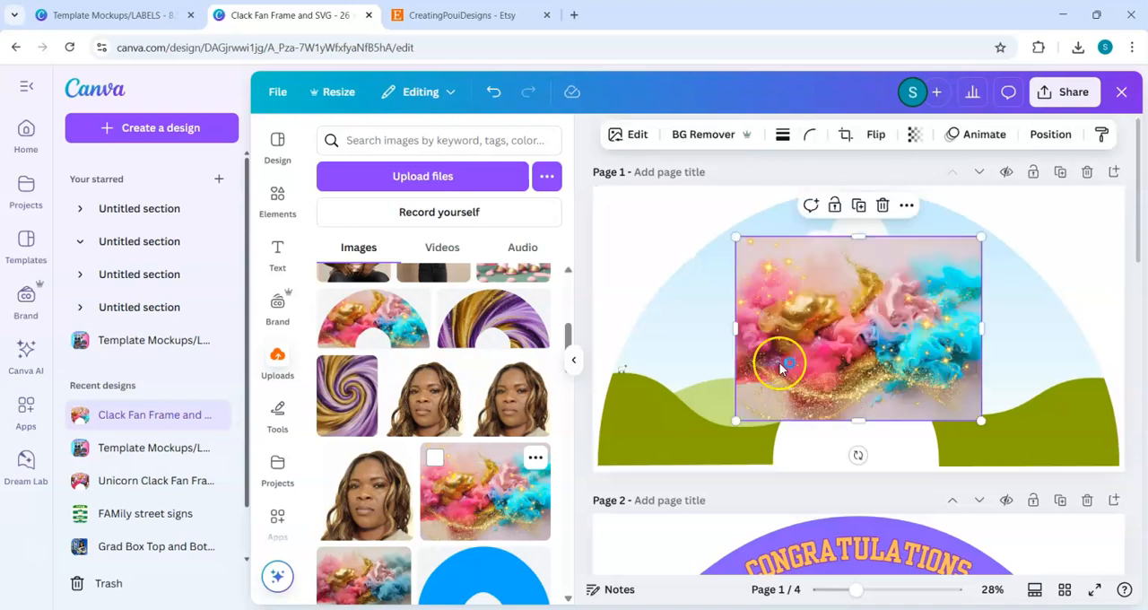
pyautogui.moveTo(901, 324); pyautogui.dragTo(770, 375)
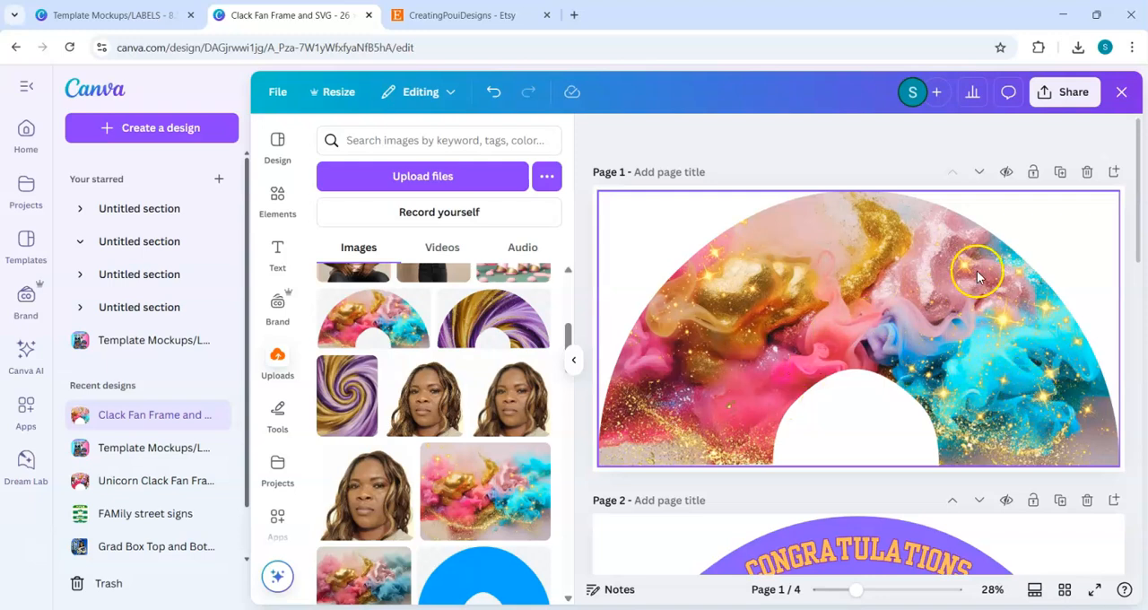
pyautogui.click(583, 276)
pyautogui.click(566, 295)
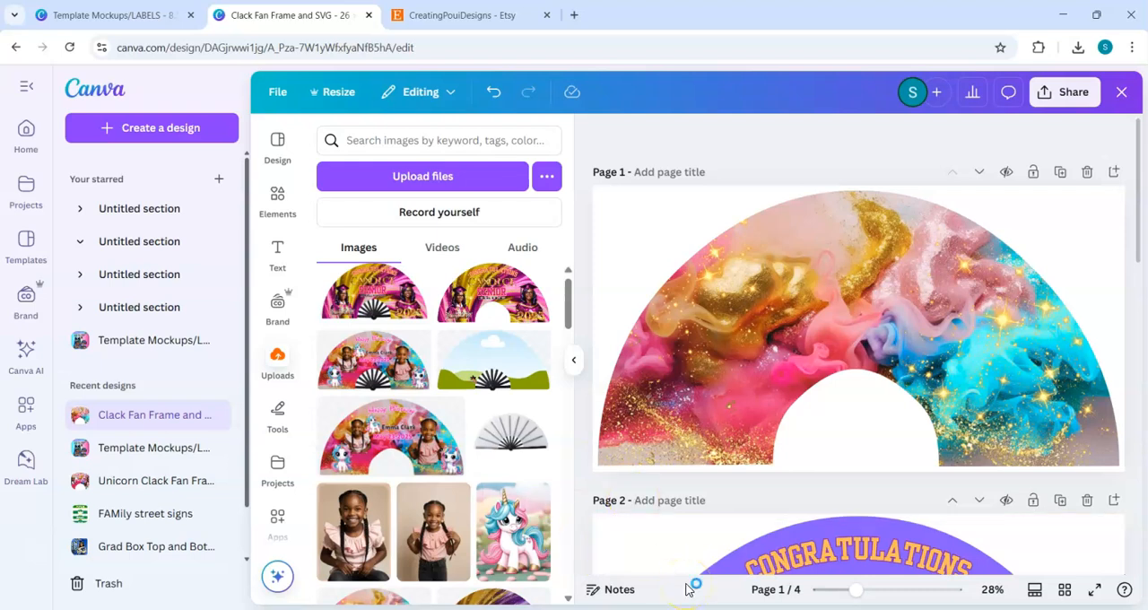
# Step: Add the uploaded photos of the girl standing and the girl seated to page 1 and remove both backgrounds
pyautogui.click(444, 556)
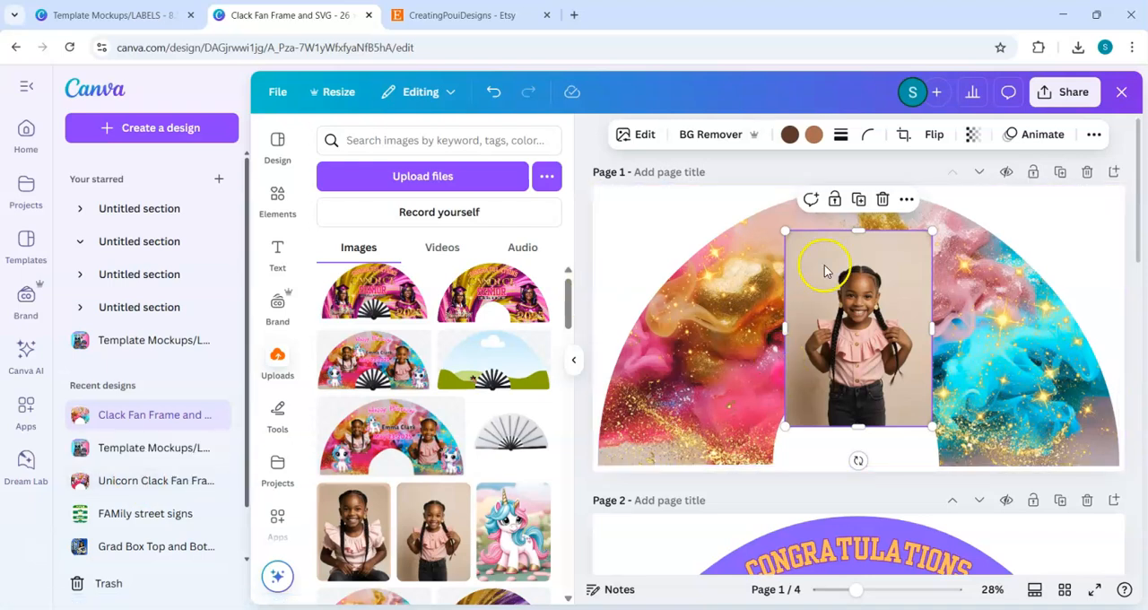
pyautogui.click(714, 136)
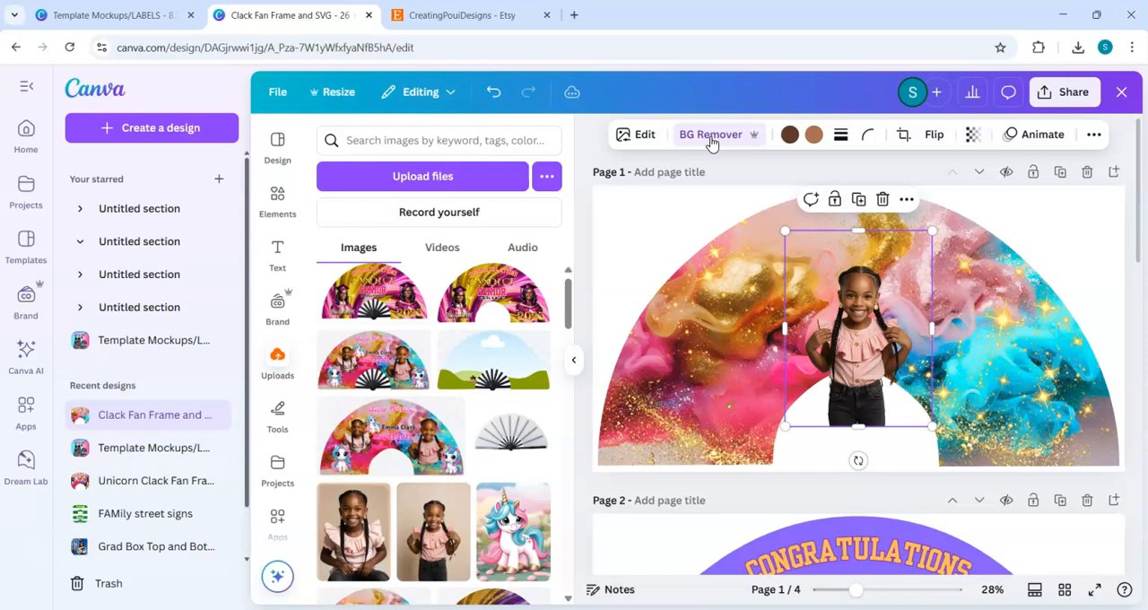
pyautogui.click(349, 536)
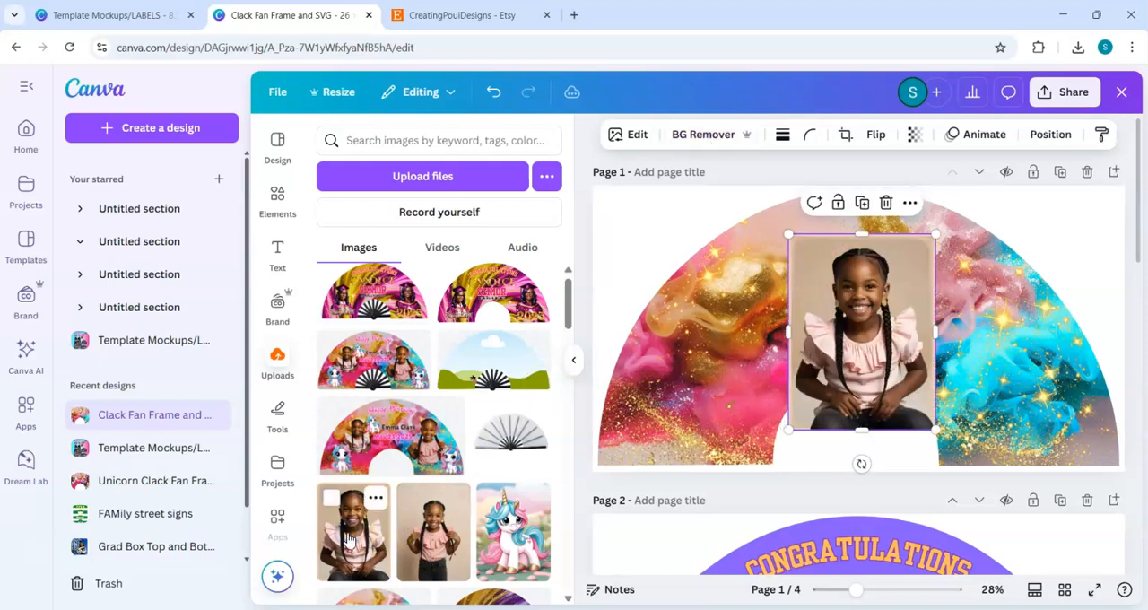
pyautogui.click(712, 136)
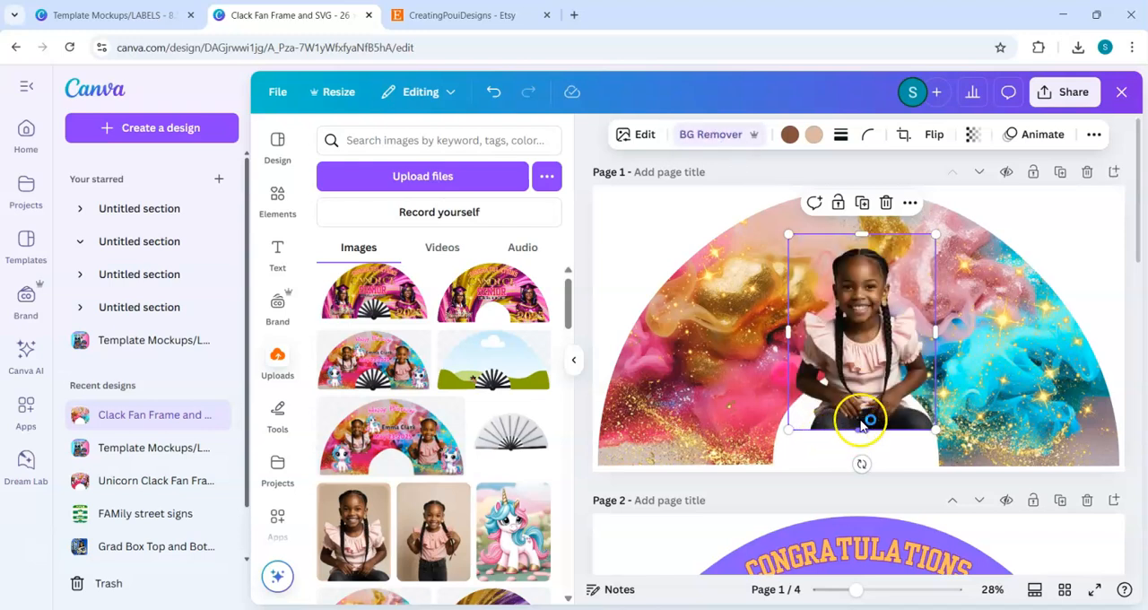
# Step: Apply the Fresco filter to the seated girl's photo and shift it slightly down and to the left
pyautogui.click(640, 139)
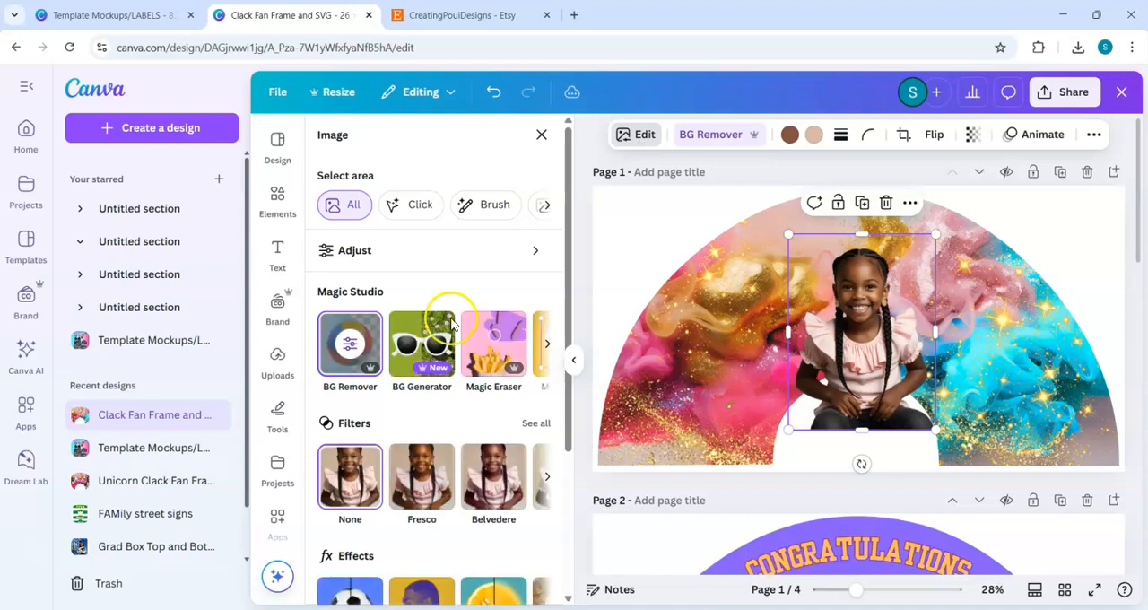
pyautogui.click(425, 472)
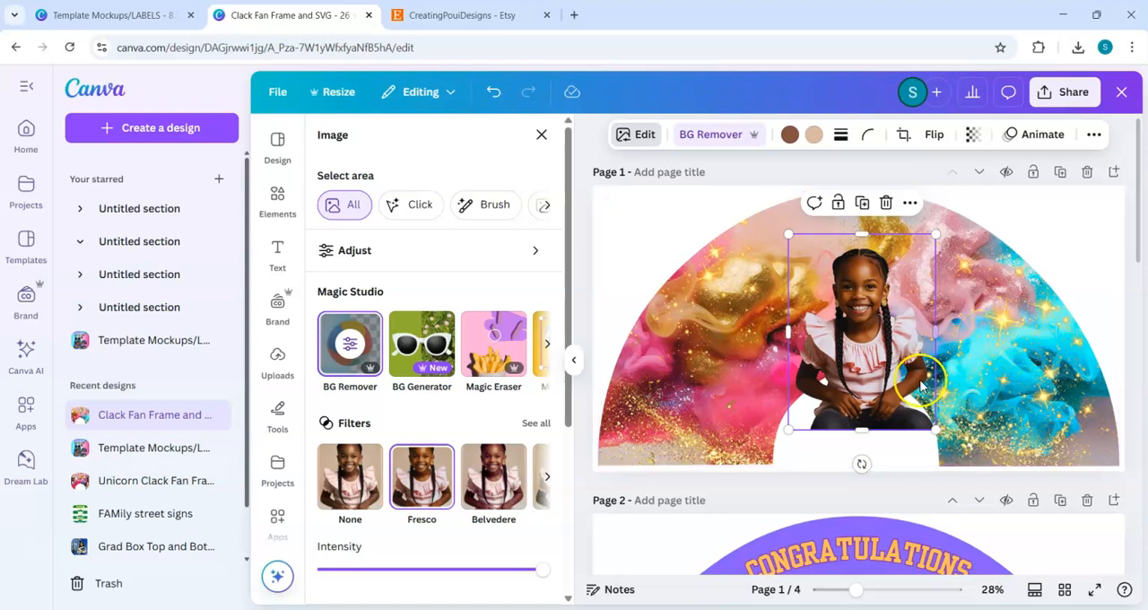
pyautogui.moveTo(861, 424); pyautogui.dragTo(826, 452)
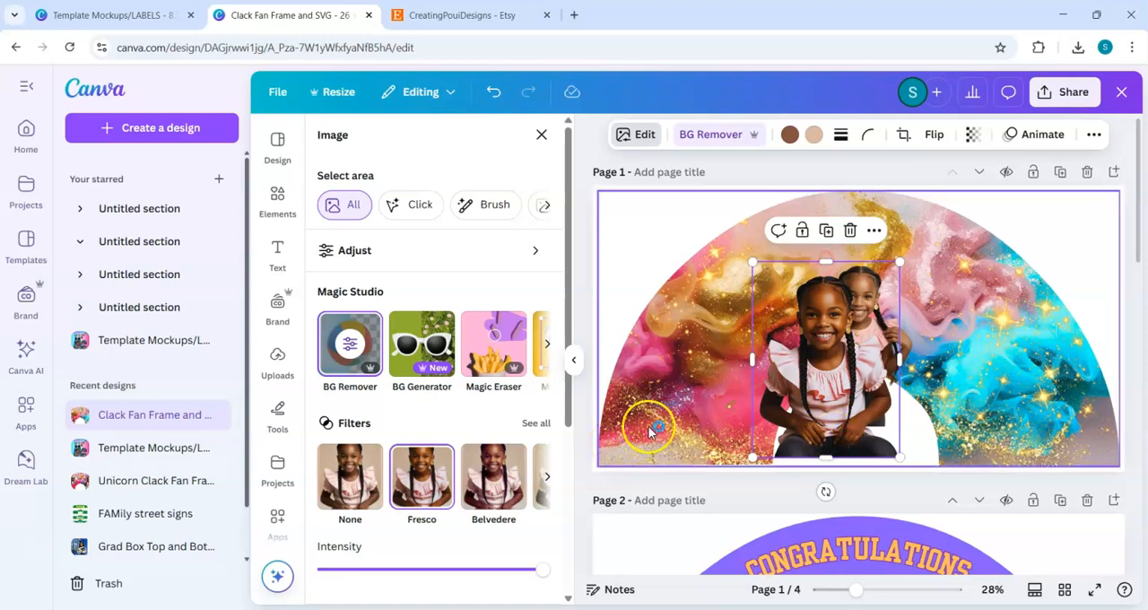
# Step: Move the seated girl's photo horizontally to the left end of the fan, clear of the standing girl
pyautogui.click(862, 431)
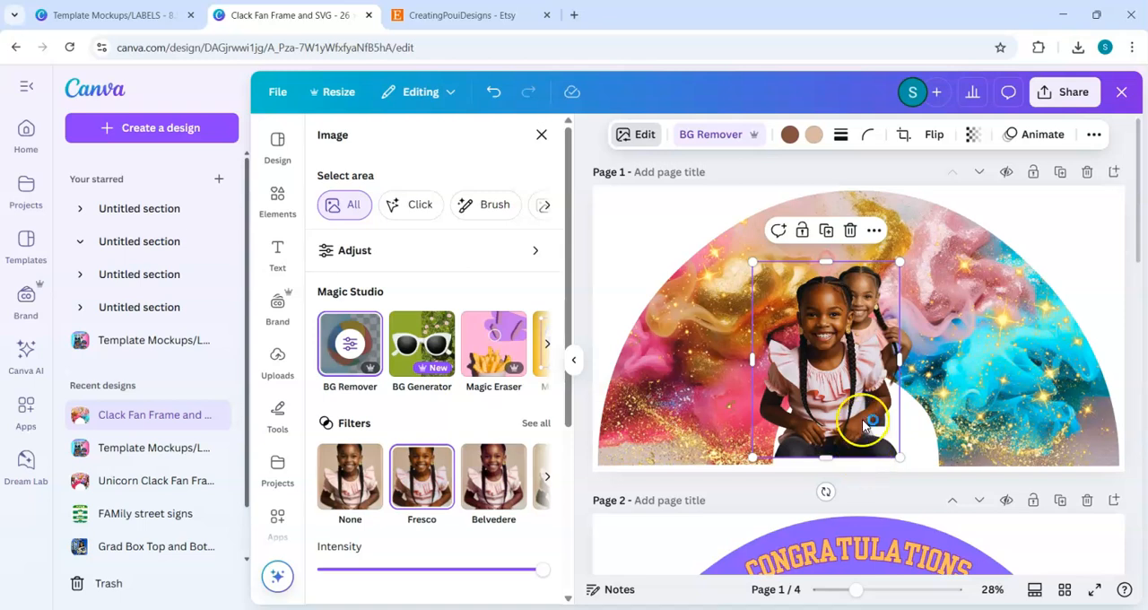
pyautogui.click(1079, 256)
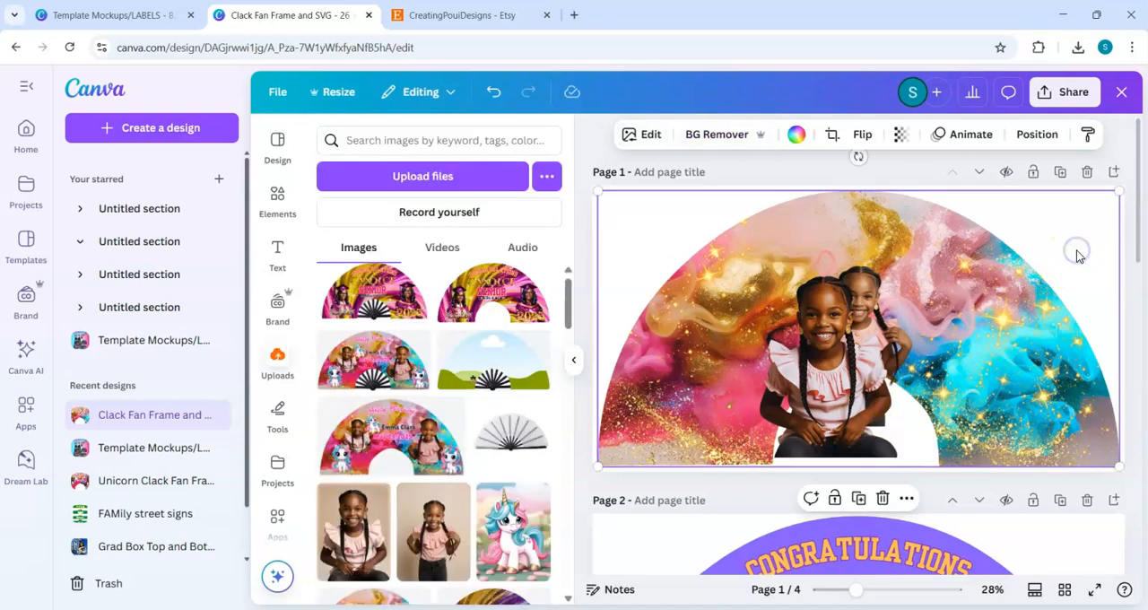
pyautogui.click(840, 427)
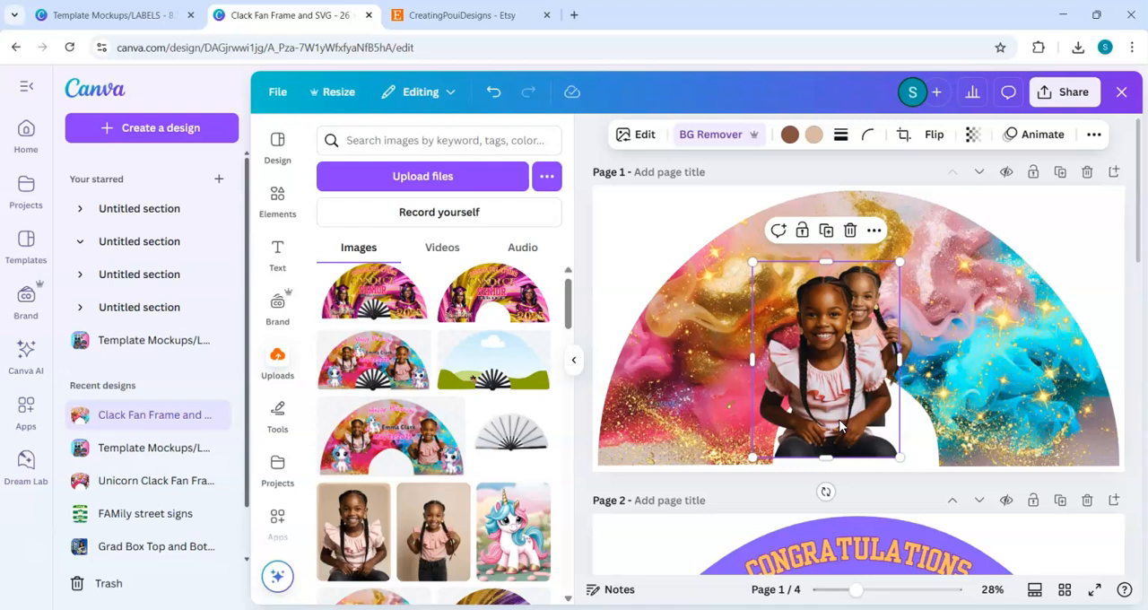
pyautogui.press('Left')
pyautogui.press('Left')
pyautogui.press('Left')
pyautogui.press('Left')
pyautogui.press('Left')
pyautogui.press('Left')
pyautogui.press('Left')
pyautogui.press('Left')
pyautogui.press('Left')
pyautogui.press('Left')
pyautogui.press('Left')
pyautogui.press('Left')
pyautogui.press('Left')
pyautogui.press('Left')
pyautogui.press('Left')
pyautogui.press('Left')
pyautogui.press('Left')
pyautogui.press('Left')
pyautogui.press('Left')
pyautogui.press('Left')
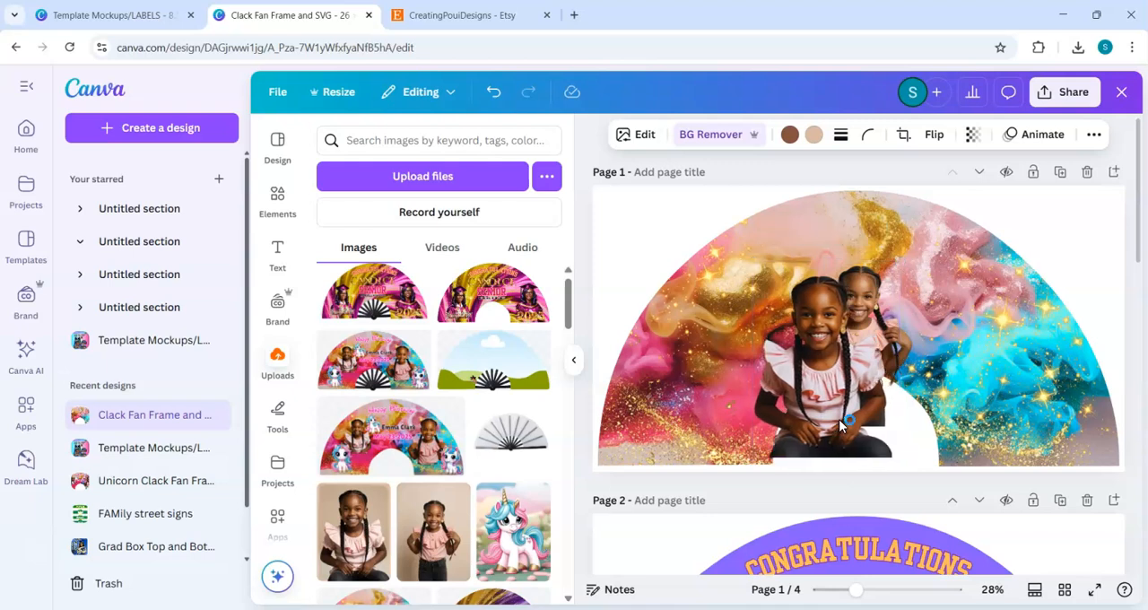
pyautogui.press('Left')
pyautogui.press('Left')
pyautogui.press('Left')
pyautogui.press('Left')
pyautogui.press('Left')
pyautogui.press('Left')
pyautogui.press('Left')
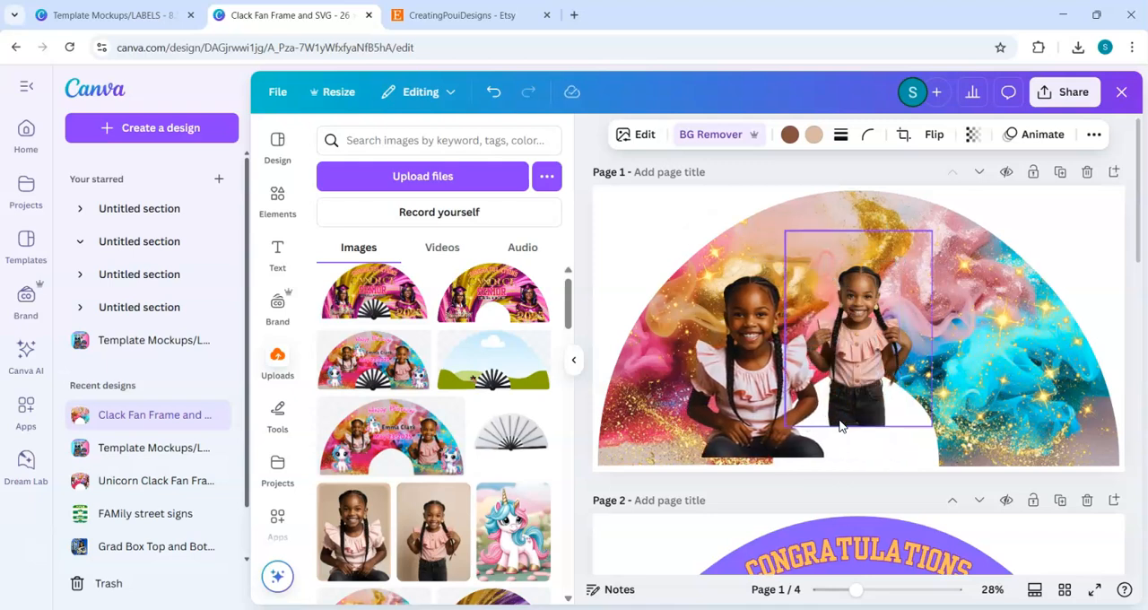
pyautogui.click(770, 453)
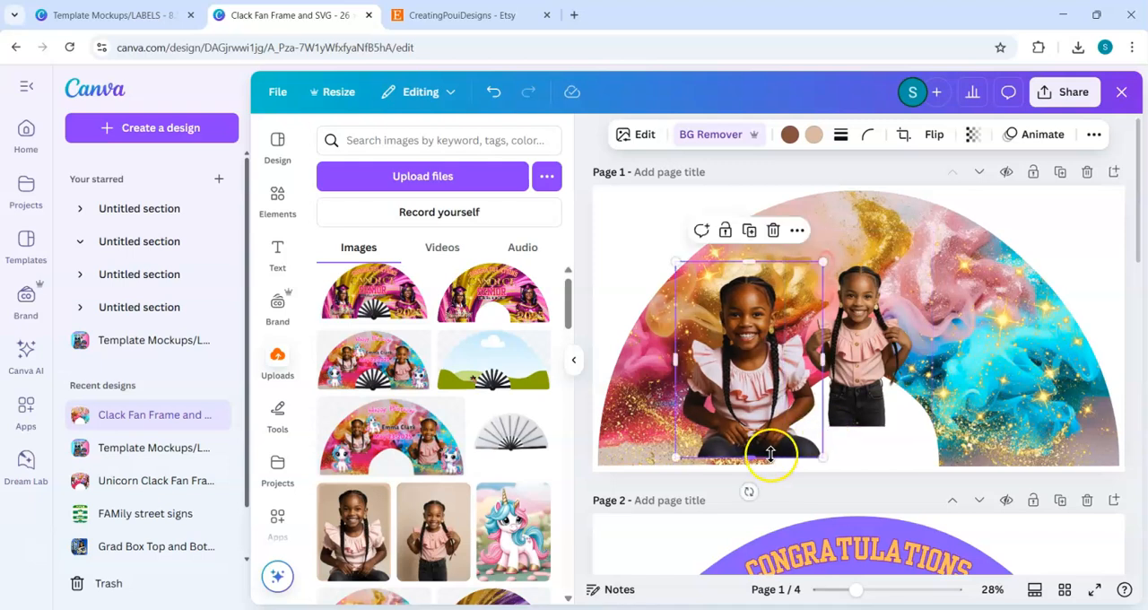
pyautogui.press('Left')
pyautogui.press('Left')
pyautogui.press('Left')
pyautogui.press('Left')
pyautogui.press('Left')
pyautogui.press('Left')
pyautogui.press('Left')
pyautogui.press('Left')
pyautogui.press('Left')
pyautogui.press('Left')
pyautogui.press('Left')
pyautogui.press('Left')
pyautogui.press('Left')
pyautogui.press('Left')
pyautogui.press('Left')
pyautogui.press('Left')
pyautogui.press('Left')
pyautogui.press('Left')
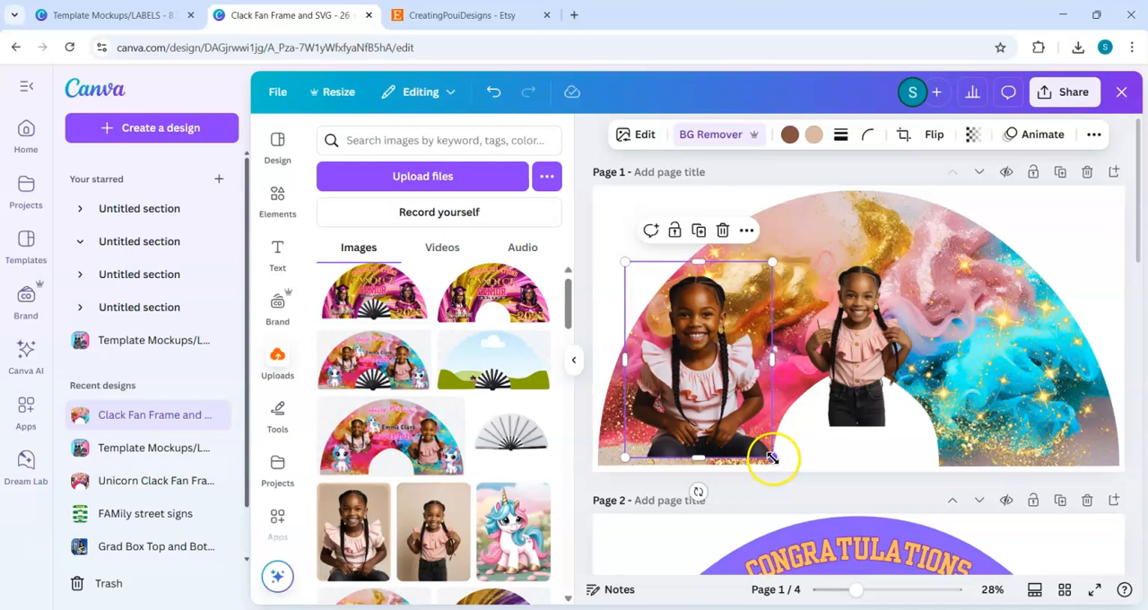
# Step: Shrink the seated girl's photo to about 5.3 by 7.1 in and lower it towards the fan's bottom edge
pyautogui.moveTo(737, 421); pyautogui.dragTo(731, 410)
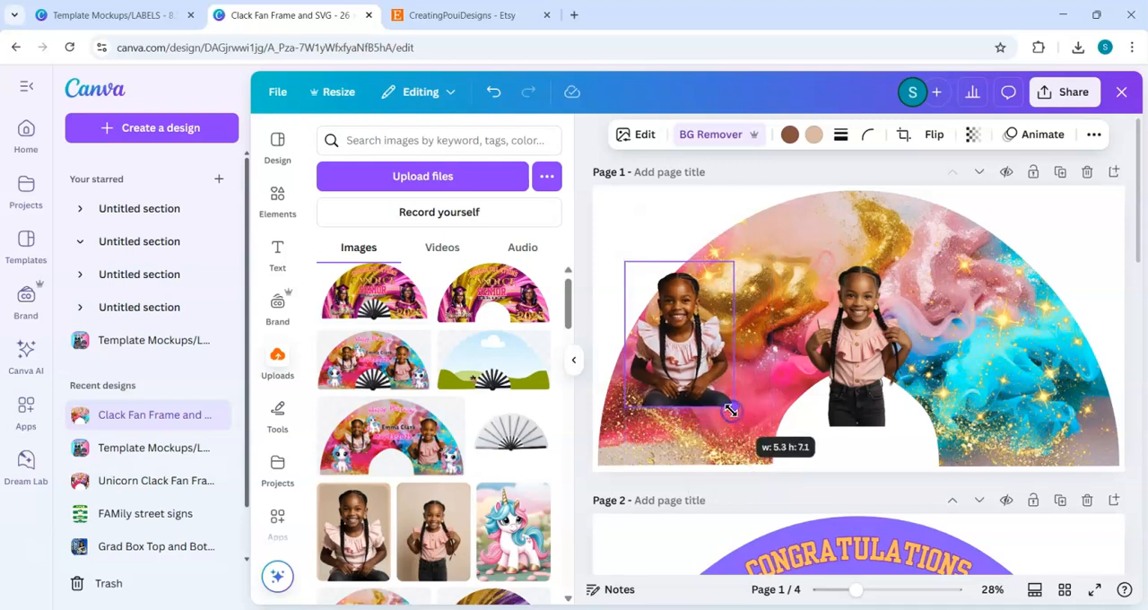
pyautogui.press('Down')
pyautogui.press('Down')
pyautogui.press('Down')
pyautogui.press('Down')
pyautogui.press('Down')
pyautogui.press('Down')
pyautogui.press('Down')
pyautogui.press('Down')
pyautogui.press('Down')
pyautogui.press('Down')
pyautogui.press('Down')
pyautogui.press('Down')
pyautogui.press('Down')
pyautogui.press('Down')
pyautogui.press('Down')
pyautogui.press('Down')
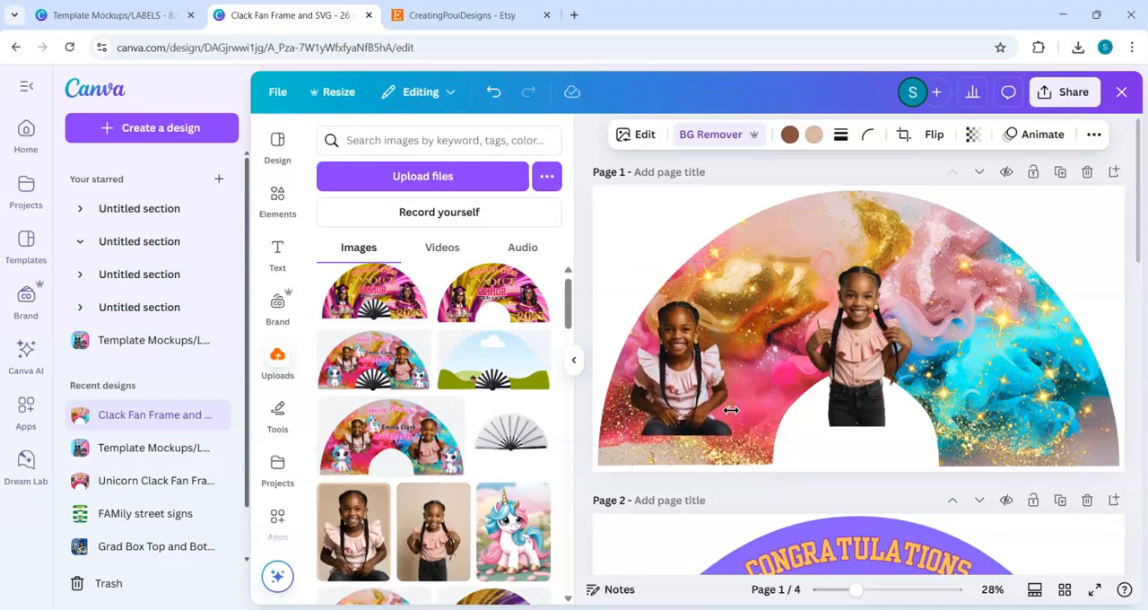
pyautogui.press('Down')
pyautogui.press('Down')
pyautogui.press('Down')
pyautogui.press('Down')
pyautogui.press('Down')
pyautogui.press('Down')
pyautogui.press('Down')
pyautogui.click(712, 412)
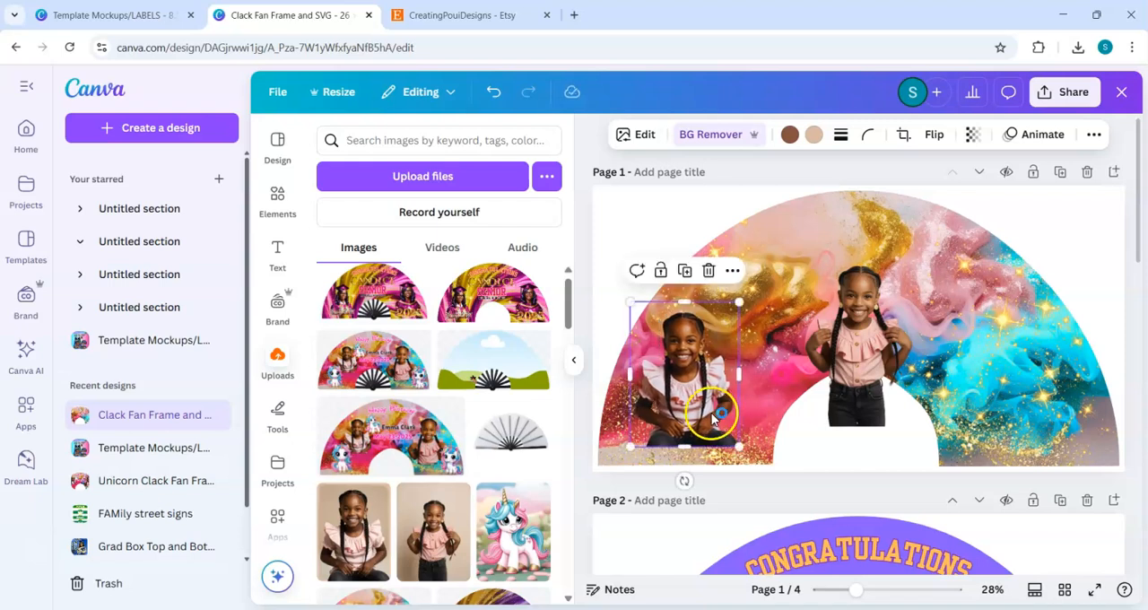
# Step: Enlarge the seated girl's photo slightly and nudge it down close to the fan's bottom edge
pyautogui.moveTo(738, 303); pyautogui.dragTo(750, 288)
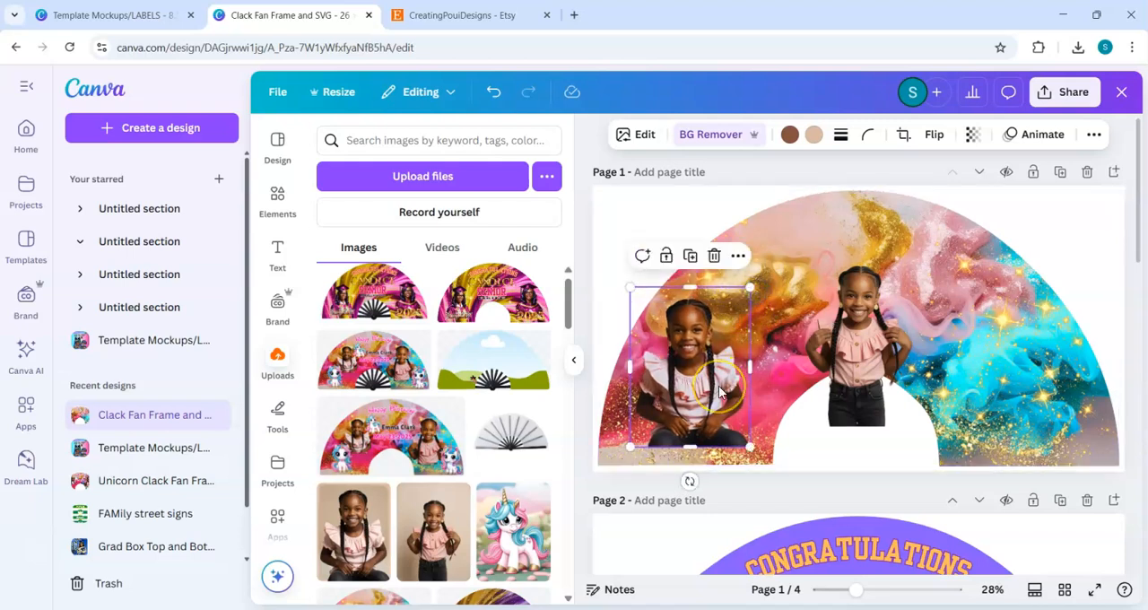
pyautogui.press('Down')
pyautogui.press('Down')
pyautogui.press('Down')
pyautogui.press('Down')
pyautogui.press('Down')
pyautogui.press('Down')
pyautogui.press('Down')
pyautogui.press('Down')
pyautogui.press('Down')
pyautogui.press('Down')
pyautogui.press('Down')
pyautogui.press('Down')
pyautogui.press('Down')
pyautogui.press('Down')
pyautogui.press('Down')
pyautogui.press('Down')
pyautogui.press('Down')
pyautogui.press('Down')
pyautogui.press('Down')
pyautogui.press('Down')
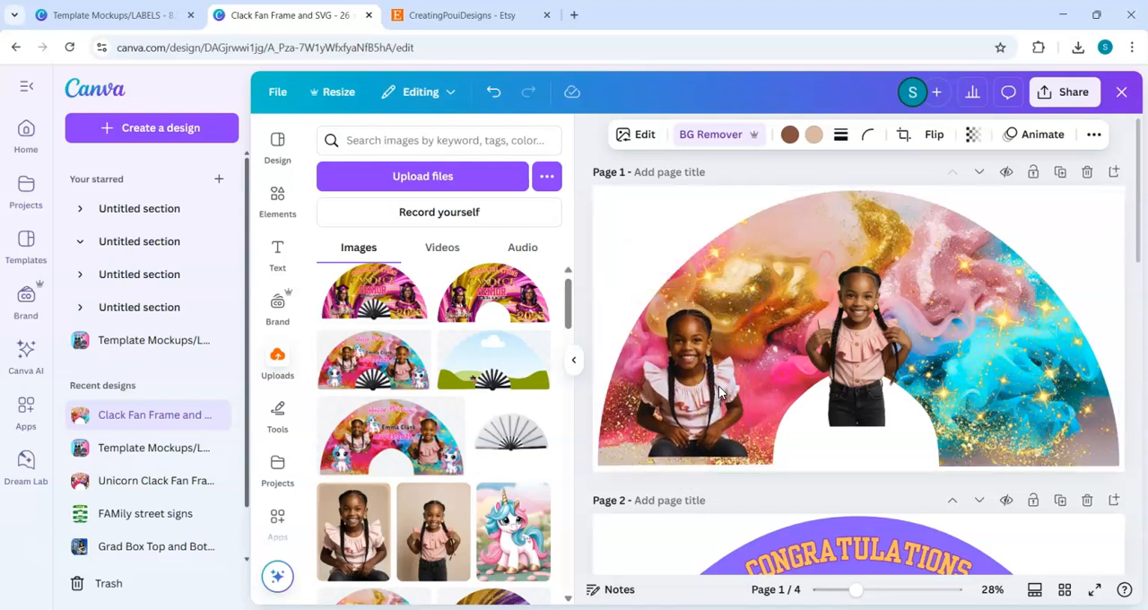
# Step: Apply the Fresco filter to the standing girl's photo
pyautogui.click(848, 383)
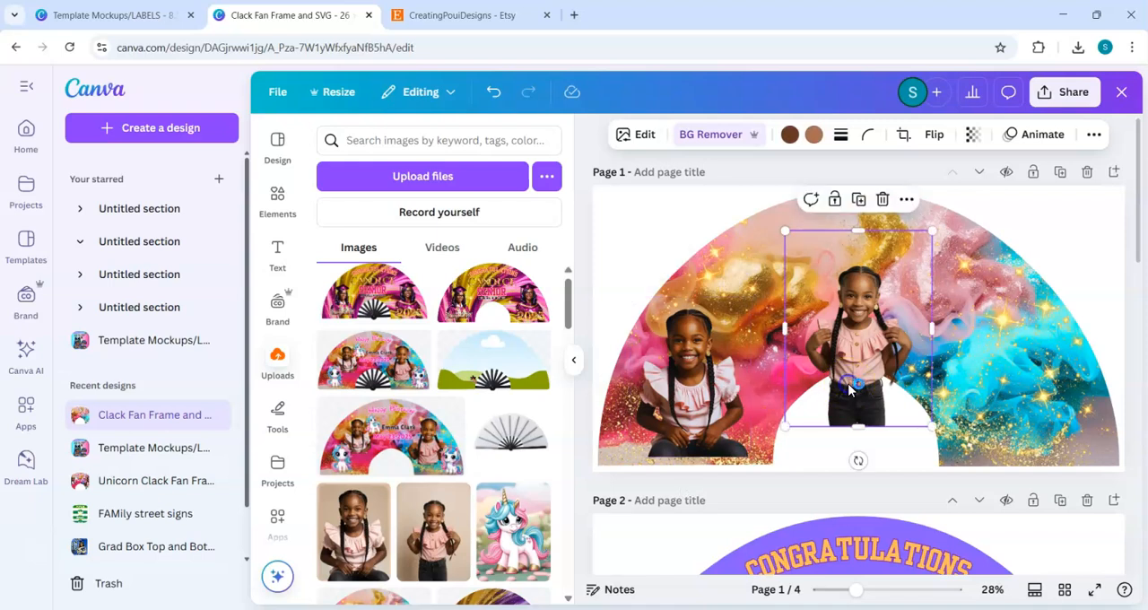
pyautogui.click(646, 137)
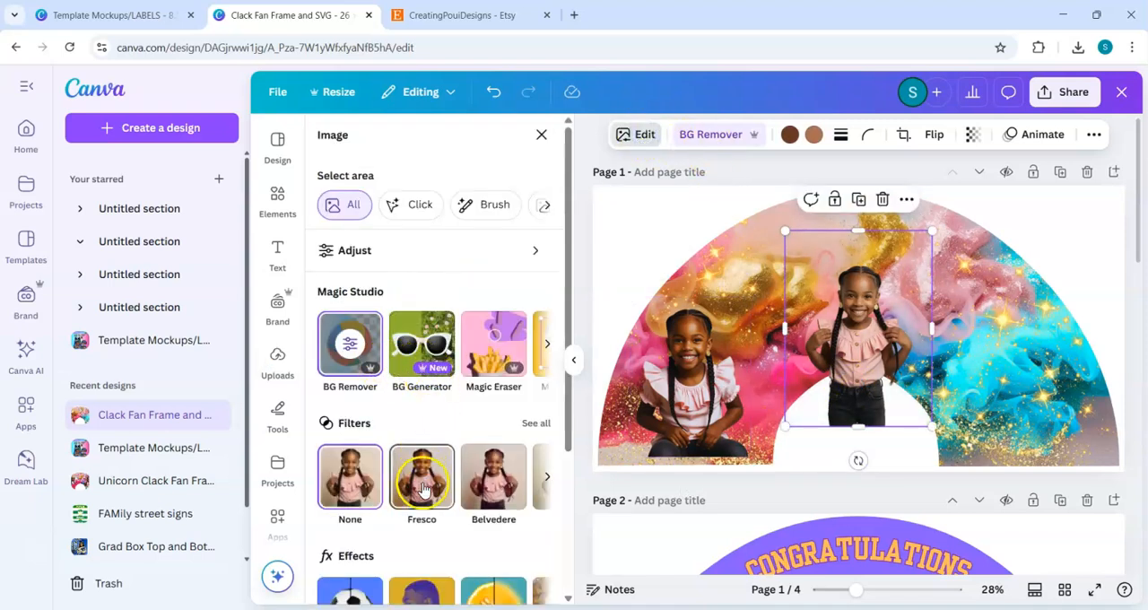
pyautogui.click(423, 491)
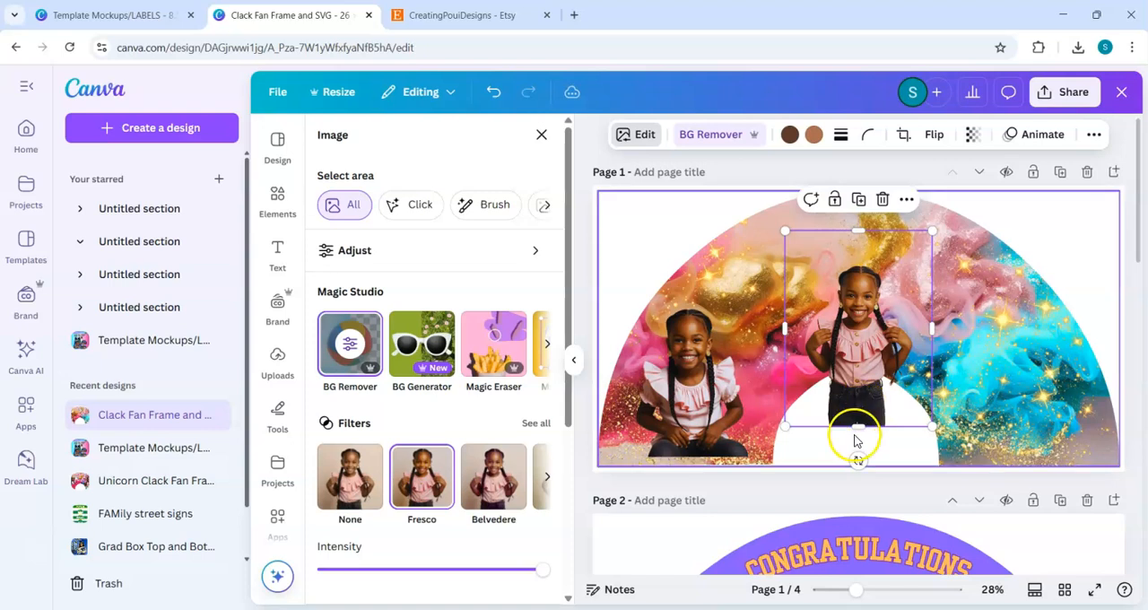
# Step: Crop the standing girl's photo from below to waist height and enlarge it
pyautogui.moveTo(860, 425); pyautogui.dragTo(859, 390)
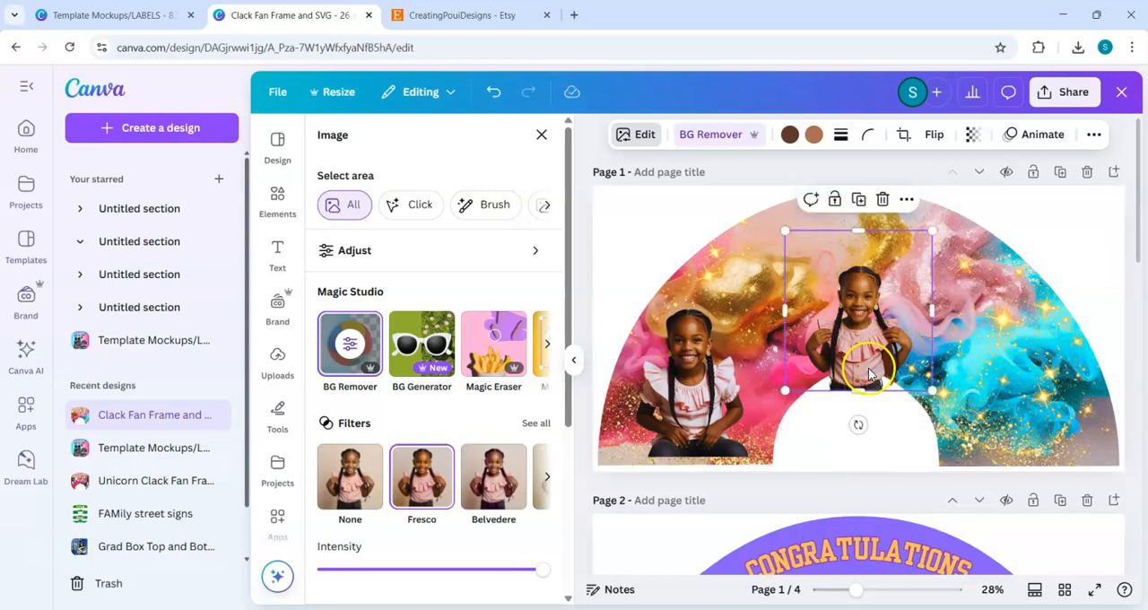
pyautogui.moveTo(933, 392); pyautogui.dragTo(981, 446)
pyautogui.moveTo(897, 439); pyautogui.dragTo(897, 443)
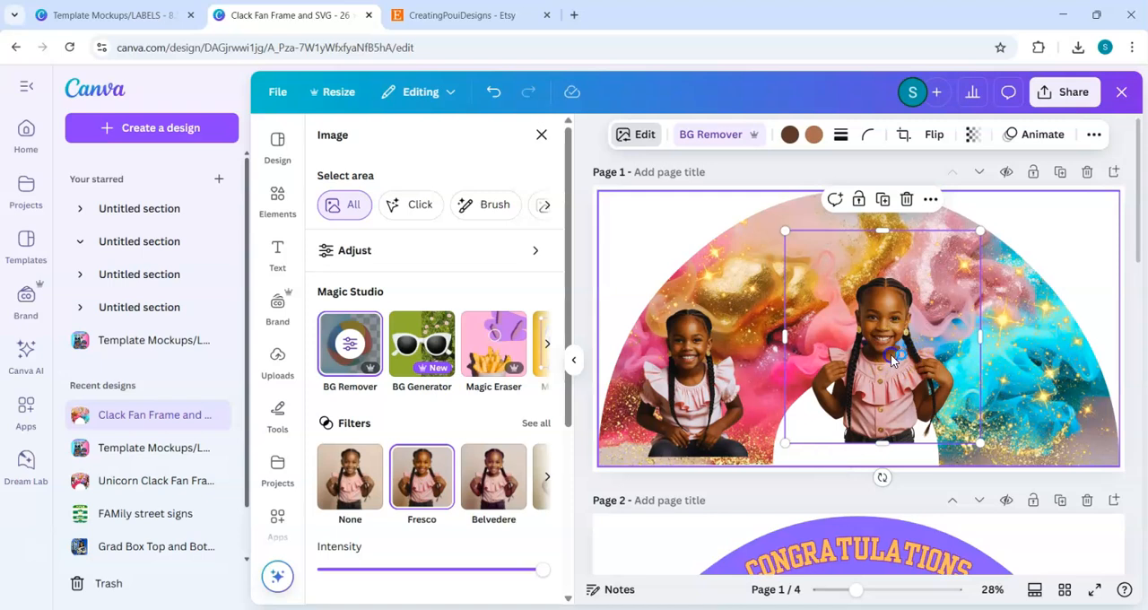
# Step: Move the standing girl's photo horizontally to the right end of the fan, opposite the seated girl
pyautogui.click(1084, 201)
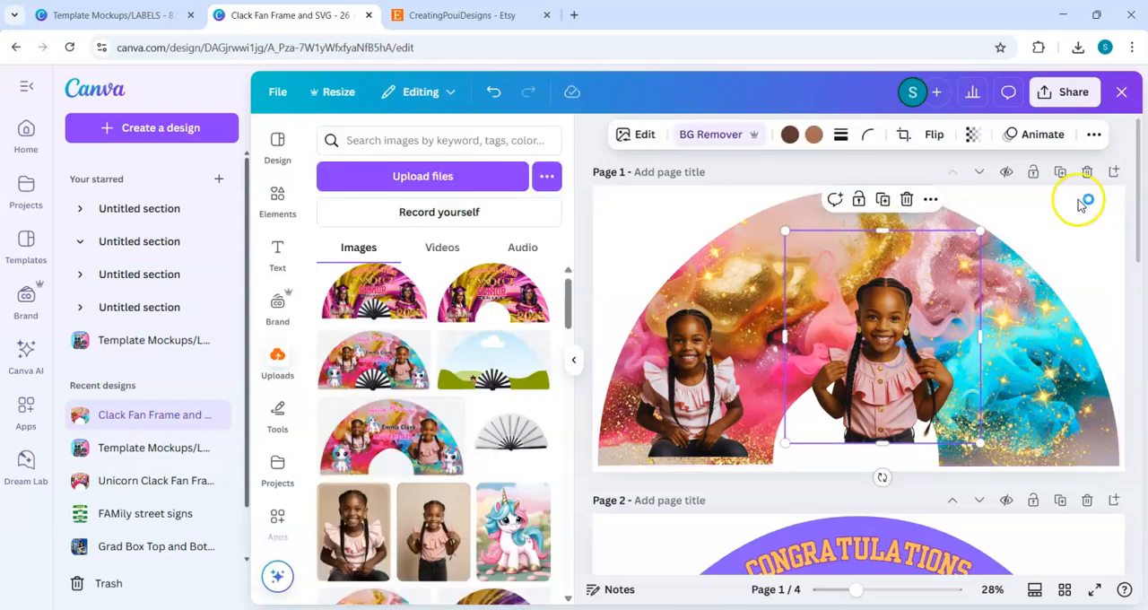
pyautogui.click(1052, 265)
pyautogui.press('Right')
pyautogui.press('Right')
pyautogui.press('Right')
pyautogui.press('Right')
pyautogui.press('Right')
pyautogui.press('Right')
pyautogui.press('Right')
pyautogui.press('Right')
pyautogui.press('Right')
pyautogui.press('Right')
pyautogui.press('Right')
pyautogui.press('Right')
pyautogui.press('Right')
pyautogui.press('Right')
pyautogui.press('Right')
pyautogui.press('Right')
pyautogui.press('Right')
pyautogui.press('Right')
pyautogui.press('Right')
pyautogui.press('Right')
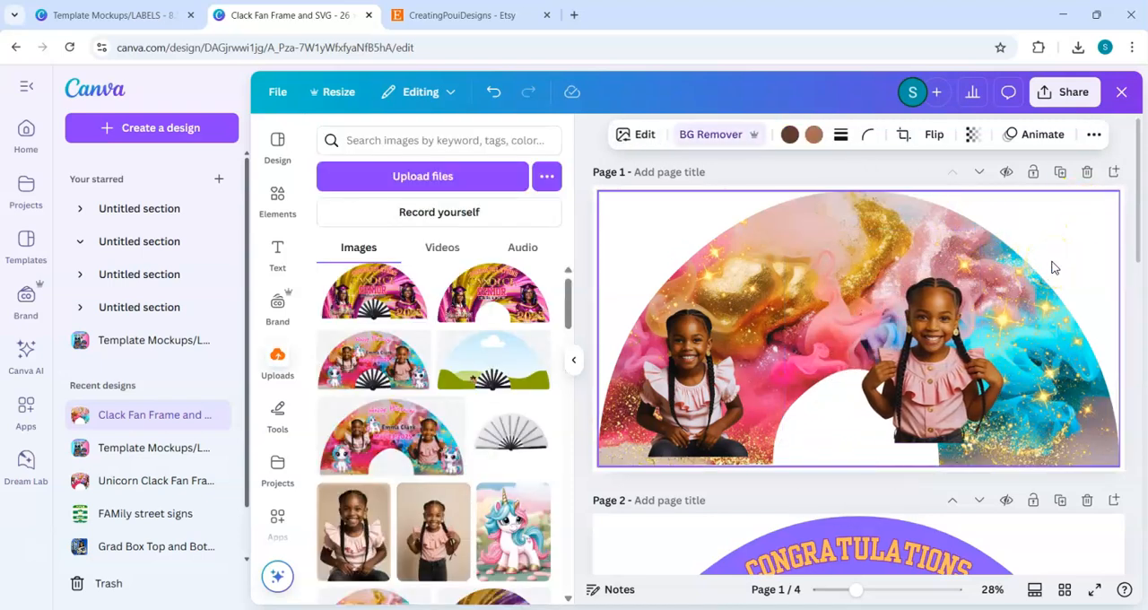
pyautogui.press('Right')
pyautogui.press('Right')
pyautogui.press('Right')
pyautogui.press('Right')
pyautogui.press('Right')
pyautogui.press('Right')
pyautogui.press('Right')
pyautogui.press('Right')
pyautogui.press('Right')
pyautogui.press('Right')
pyautogui.click(1007, 343)
pyautogui.press('Left')
pyautogui.press('Left')
pyautogui.press('Left')
pyautogui.press('Left')
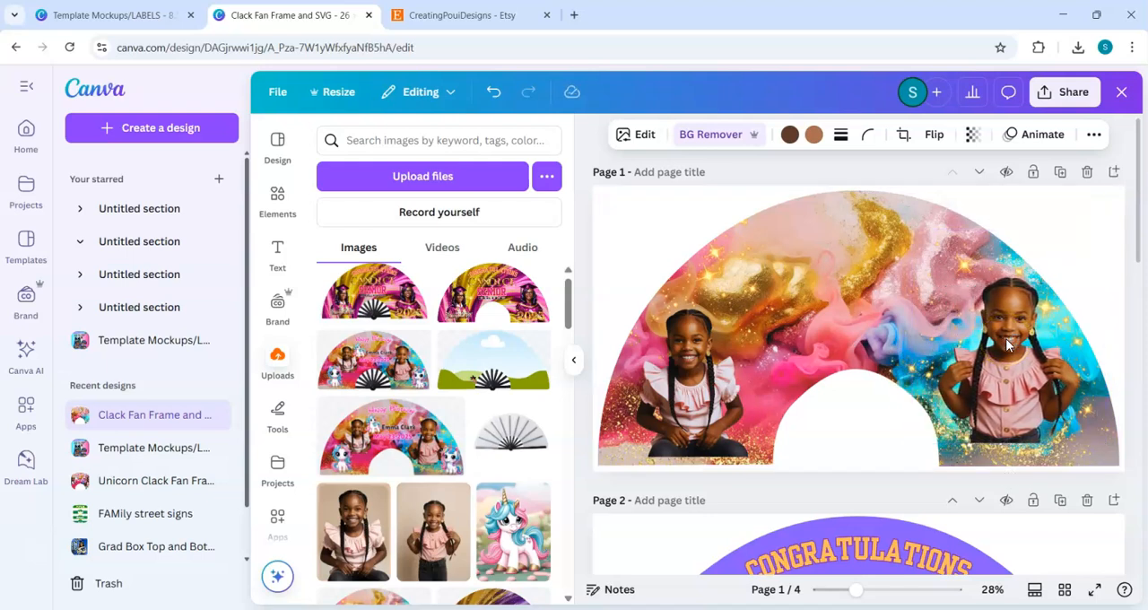
# Step: Nudge the standing girl's photo slightly down towards the fan's bottom edge
pyautogui.press('Down')
pyautogui.press('Down')
pyautogui.press('Down')
pyautogui.press('Down')
pyautogui.press('Down')
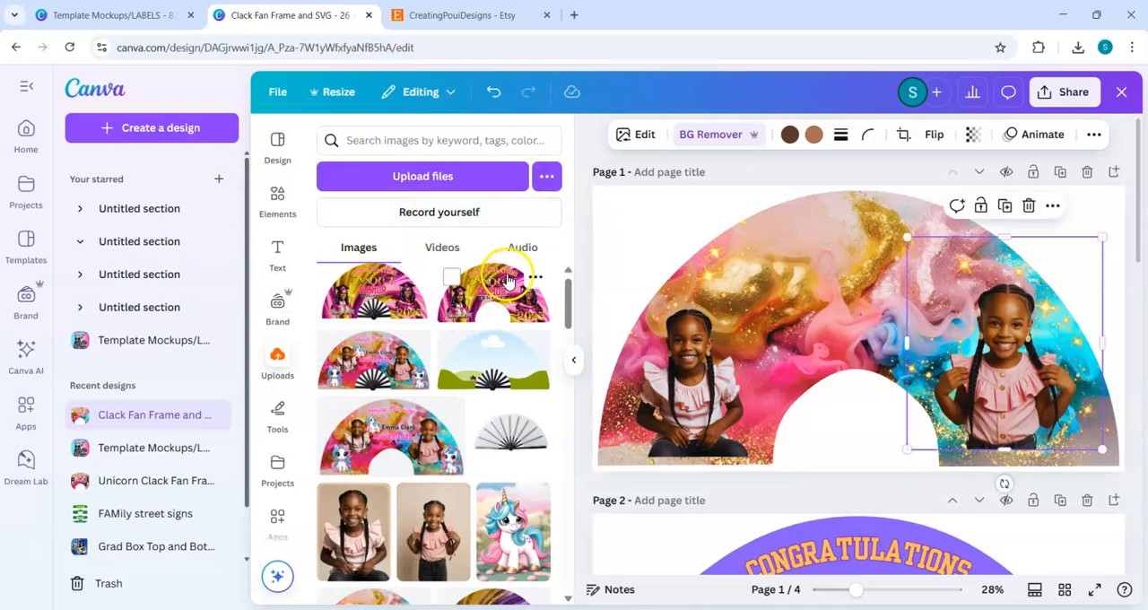
# Step: Add the uploaded picture of the standing blue-and-pink-maned unicorn to page 1 and remove its background
pyautogui.scroll(1, 571, 301)
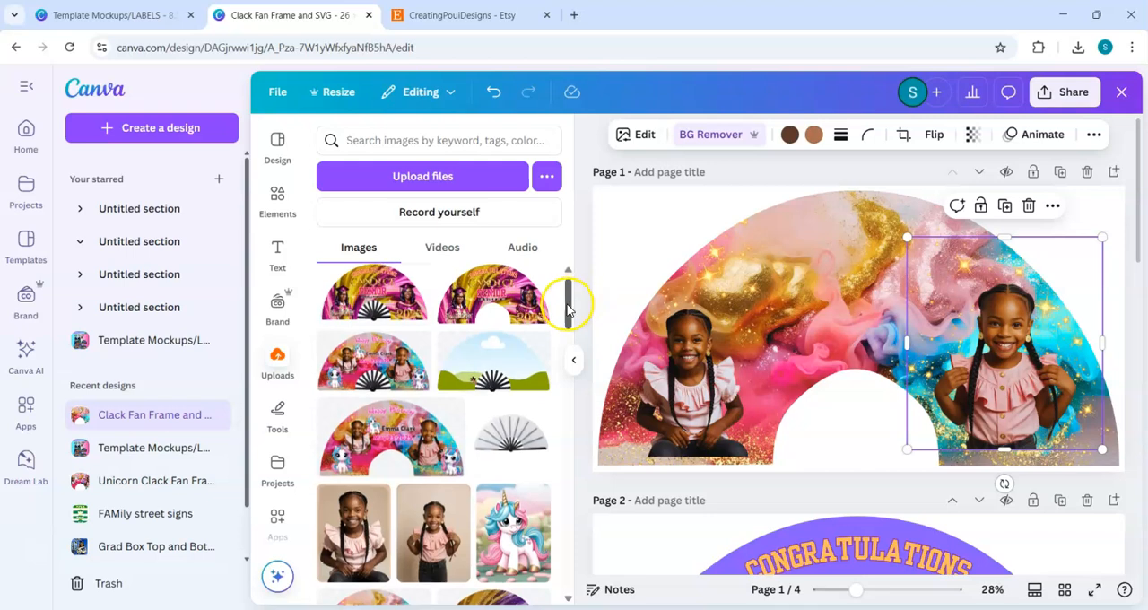
pyautogui.click(510, 575)
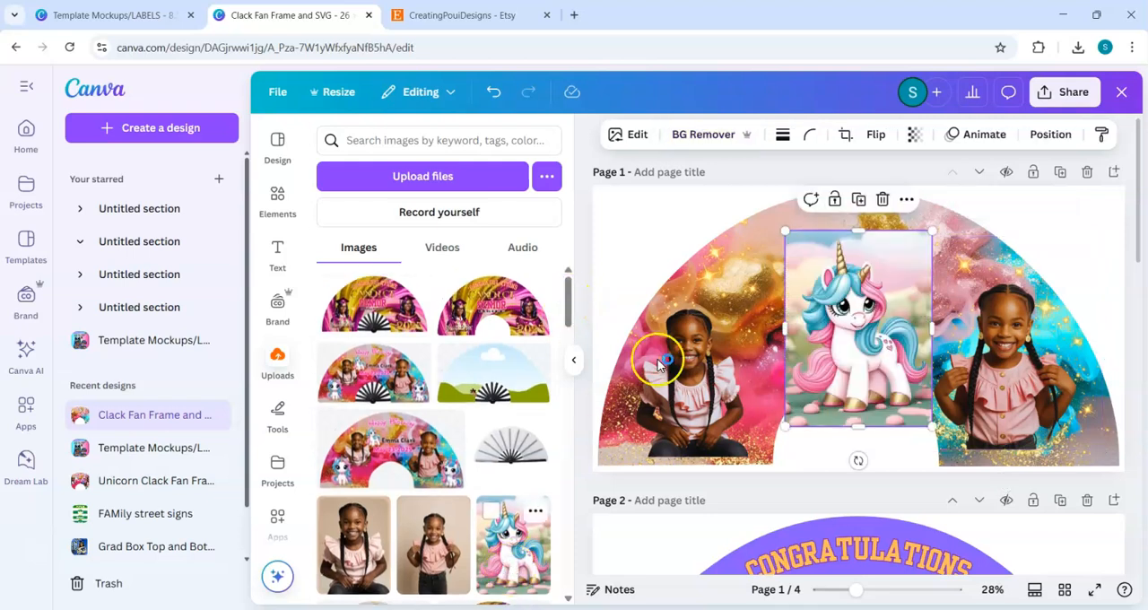
pyautogui.click(697, 134)
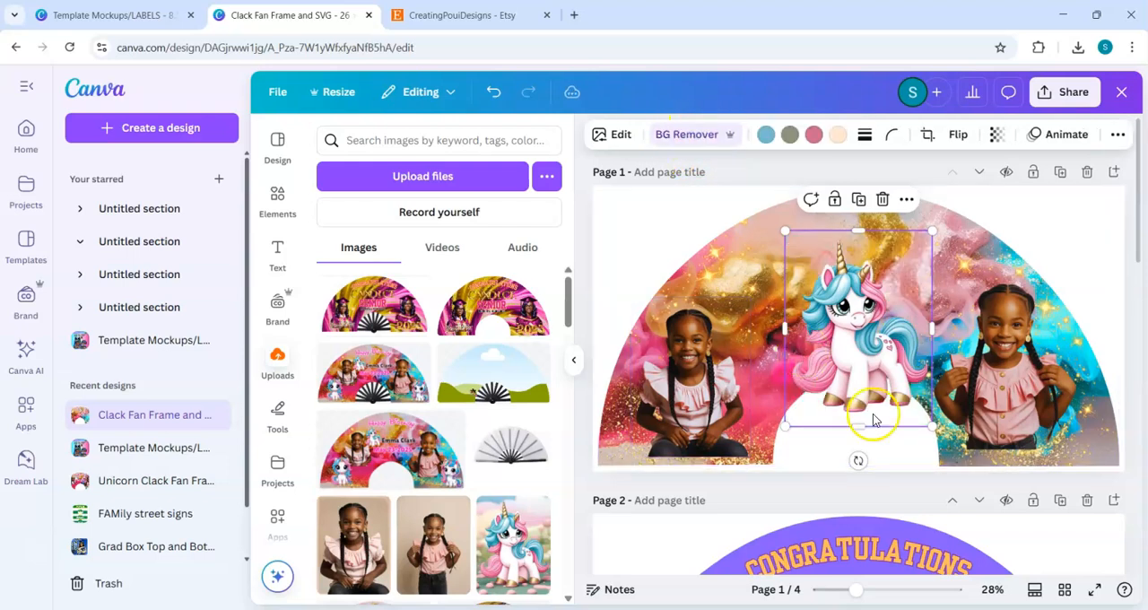
# Step: Shrink the blue-and-pink-maned unicorn and move it left so it sits beside the seated girl's head
pyautogui.moveTo(902, 399); pyautogui.dragTo(865, 359)
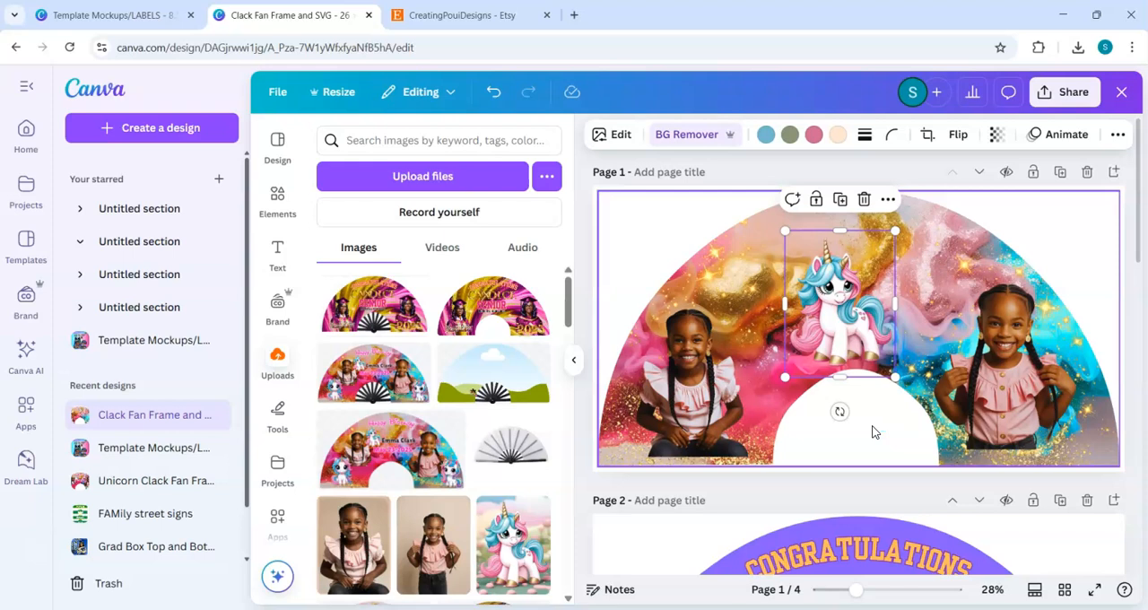
pyautogui.click(1031, 260)
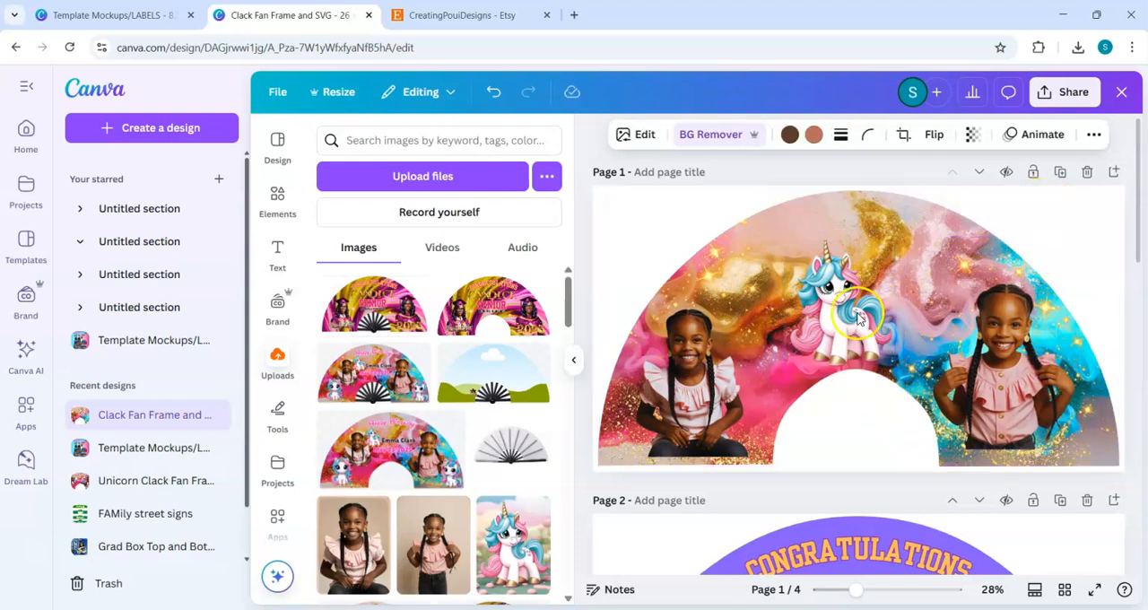
pyautogui.click(1056, 200)
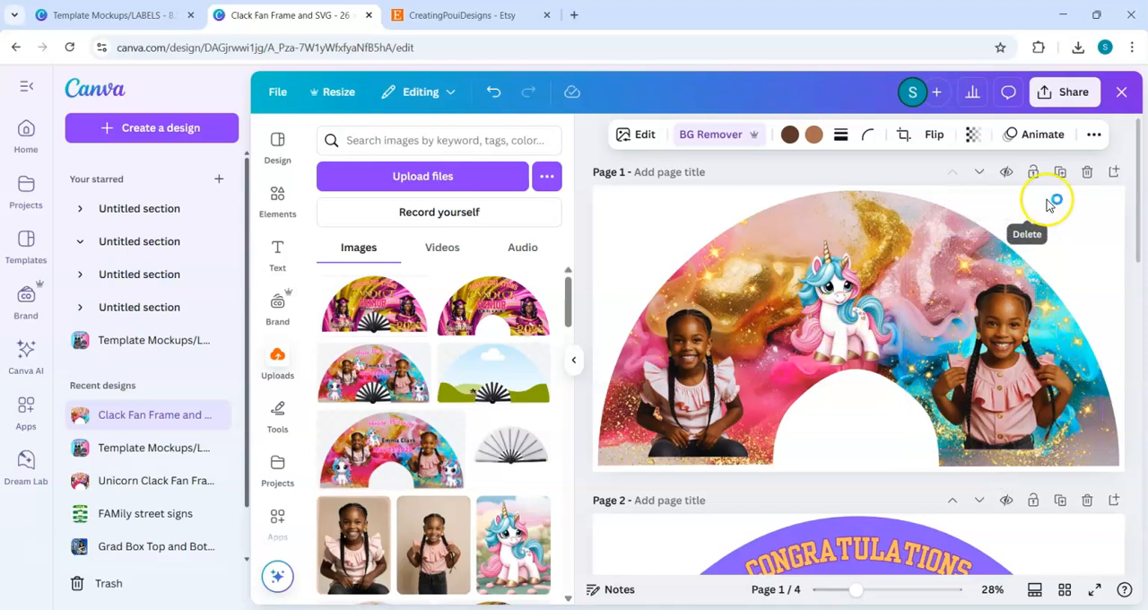
pyautogui.click(850, 330)
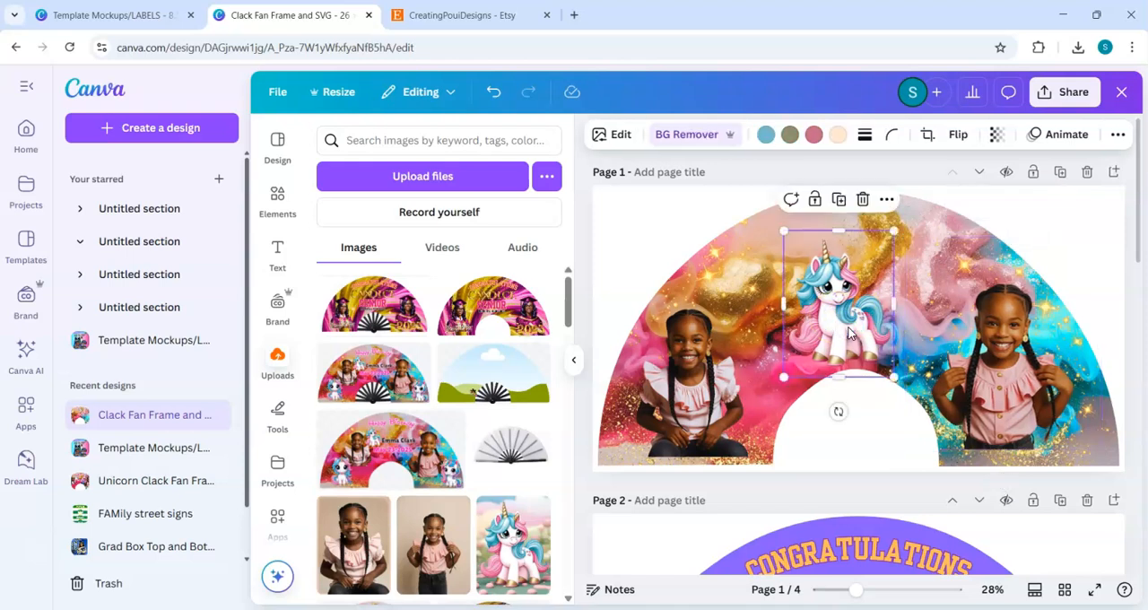
pyautogui.press('Left')
pyautogui.press('Left')
pyautogui.press('Left')
pyautogui.press('Left')
pyautogui.press('Left')
pyautogui.press('Left')
pyautogui.press('Left')
pyautogui.press('Left')
pyautogui.press('Left')
pyautogui.press('Left')
pyautogui.press('Left')
pyautogui.press('Left')
pyautogui.press('Left')
pyautogui.press('Left')
pyautogui.press('Left')
pyautogui.press('Left')
pyautogui.press('Left')
pyautogui.press('Left')
pyautogui.press('Left')
pyautogui.press('Left')
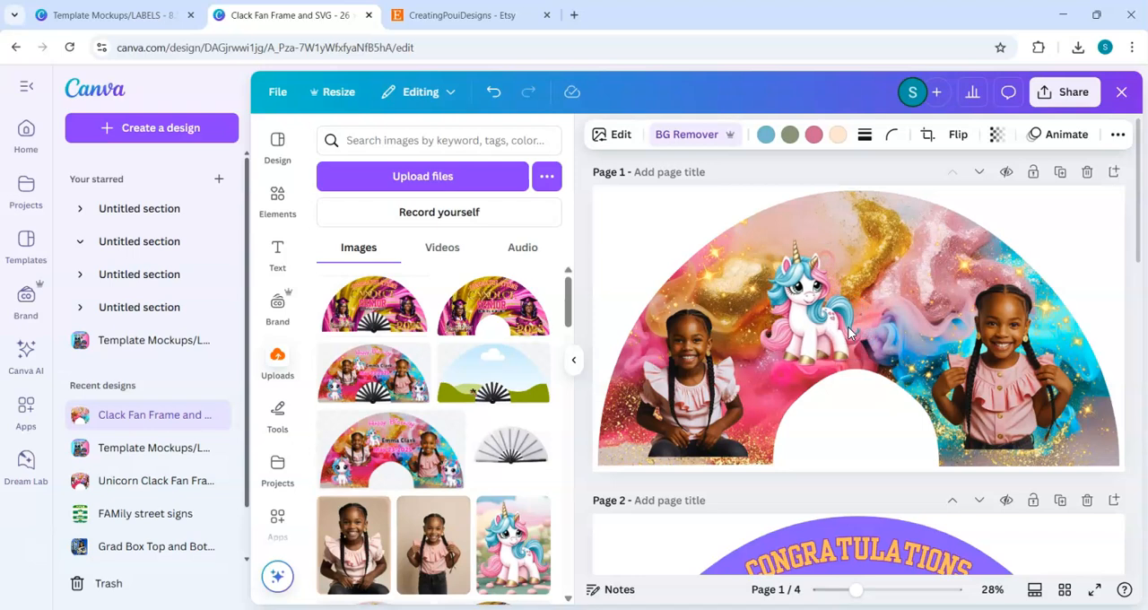
pyautogui.press('Left')
pyautogui.press('Left')
pyautogui.press('Left')
pyautogui.press('Left')
pyautogui.press('Left')
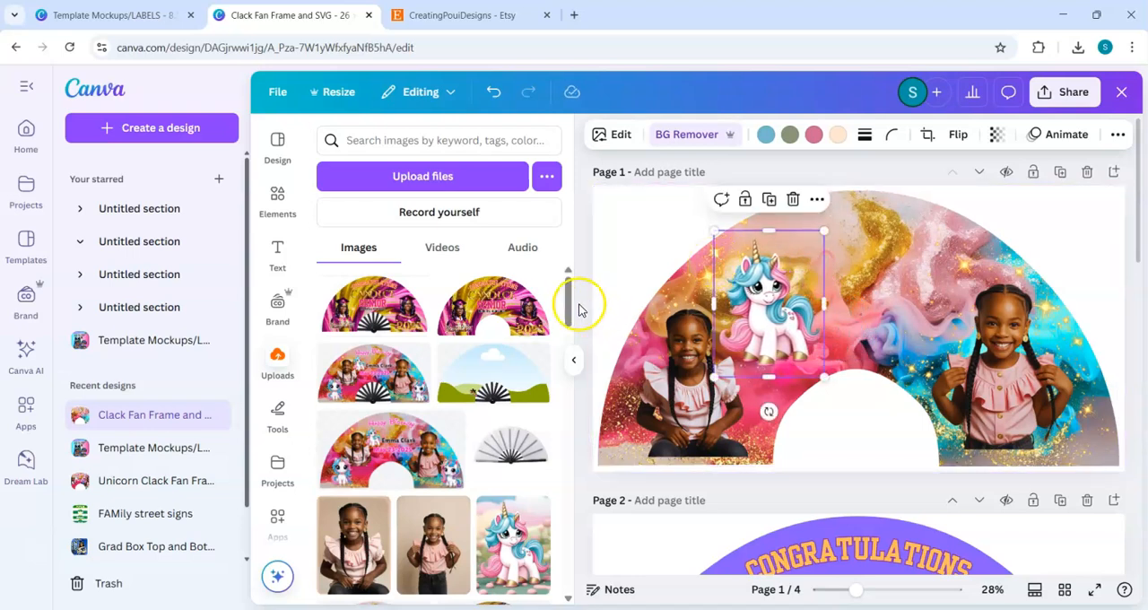
# Step: Add two more uploaded unicorn pictures to page 1, the sitting unicorn and the rainbow-maned one
pyautogui.moveTo(567, 305); pyautogui.dragTo(575, 514)
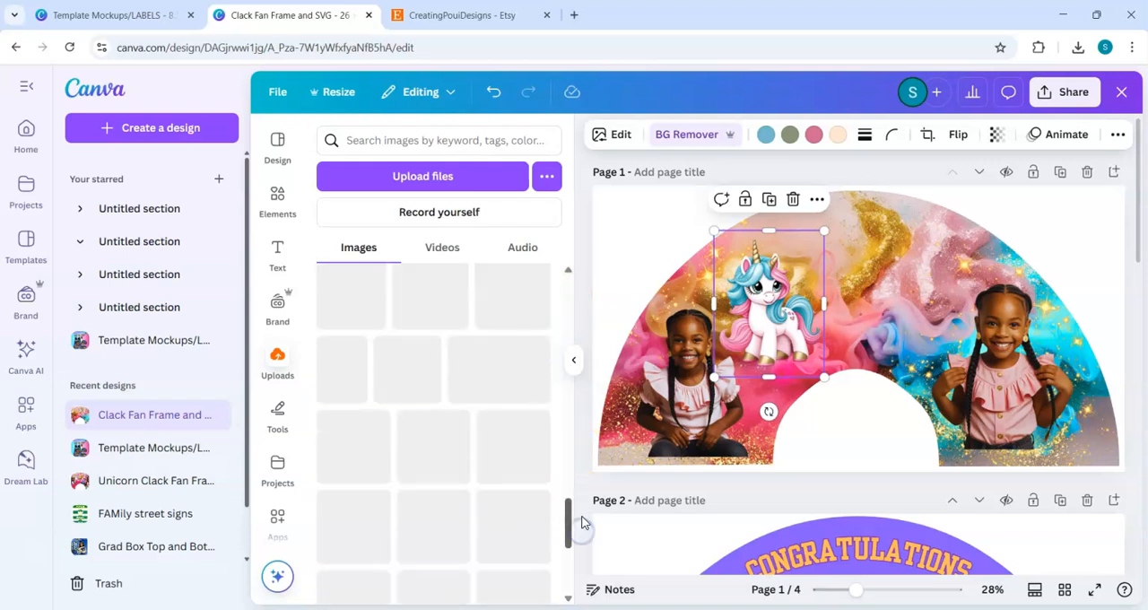
pyautogui.click(517, 478)
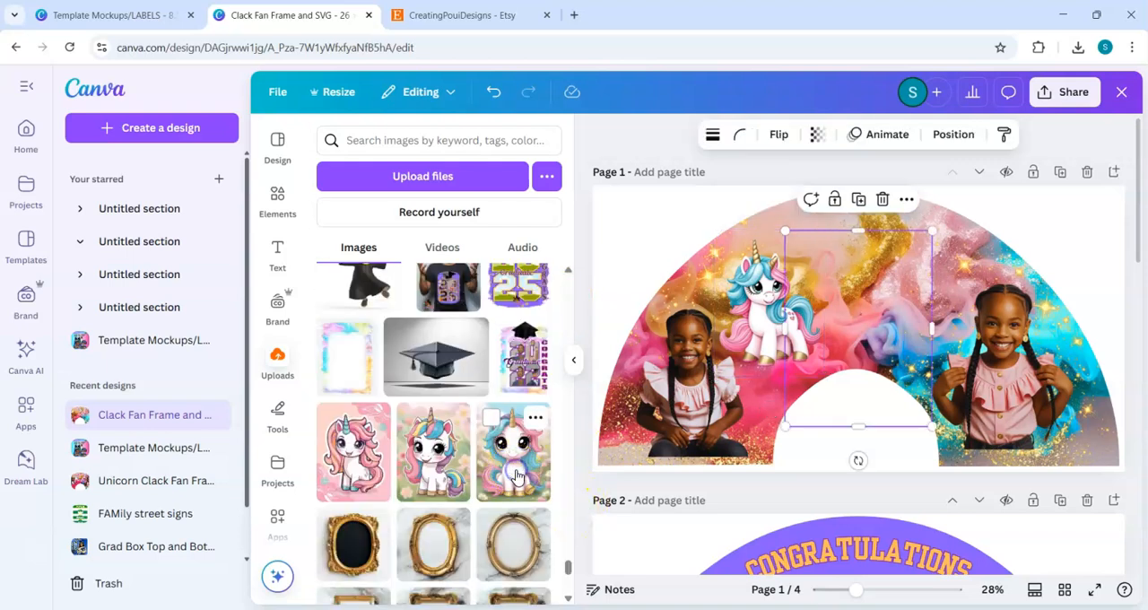
pyautogui.click(430, 467)
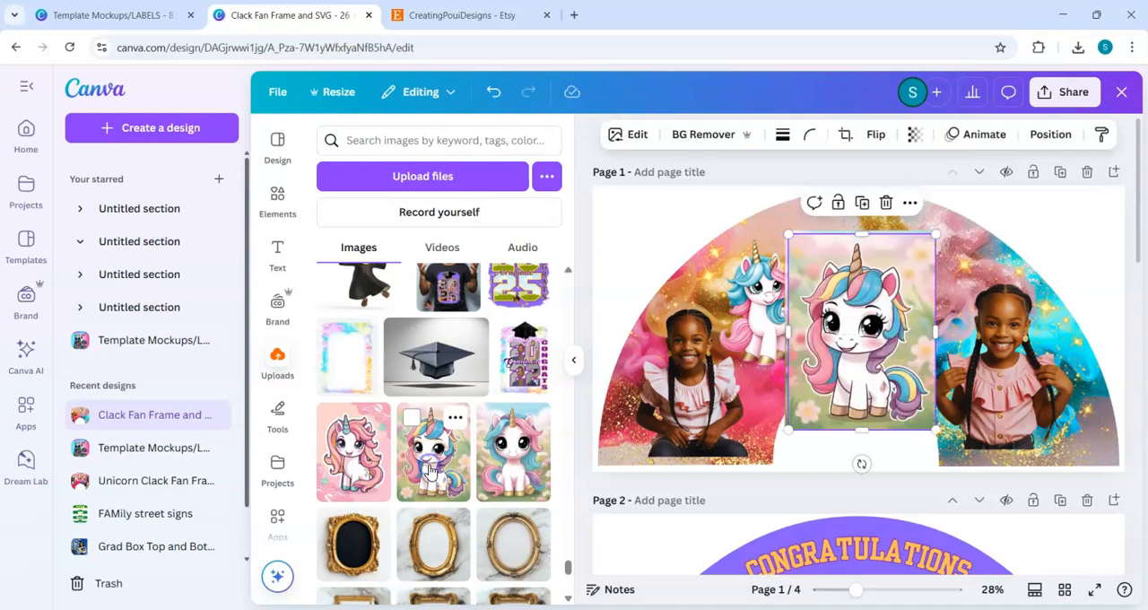
# Step: Remove the rainbow-maned unicorn's background and move it down and left, next to the seated girl
pyautogui.click(689, 135)
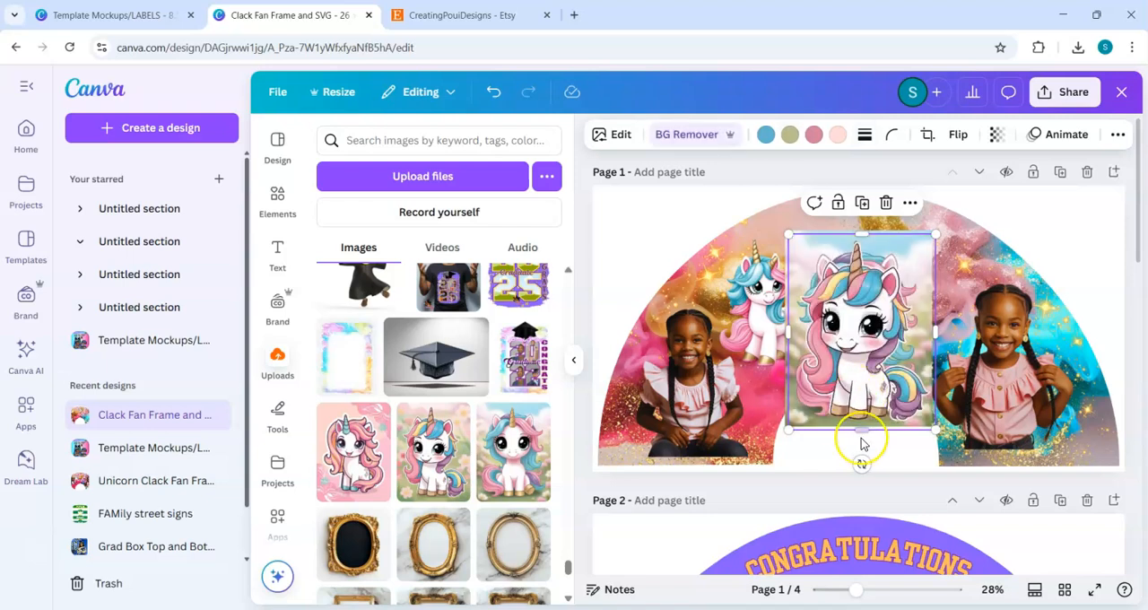
pyautogui.moveTo(878, 434); pyautogui.dragTo(787, 479)
# Step: Recolour the olive-green tones of the sitting unicorn picture, trying Peach #ffbd59 and settling on the yellow document colour
pyautogui.click(906, 368)
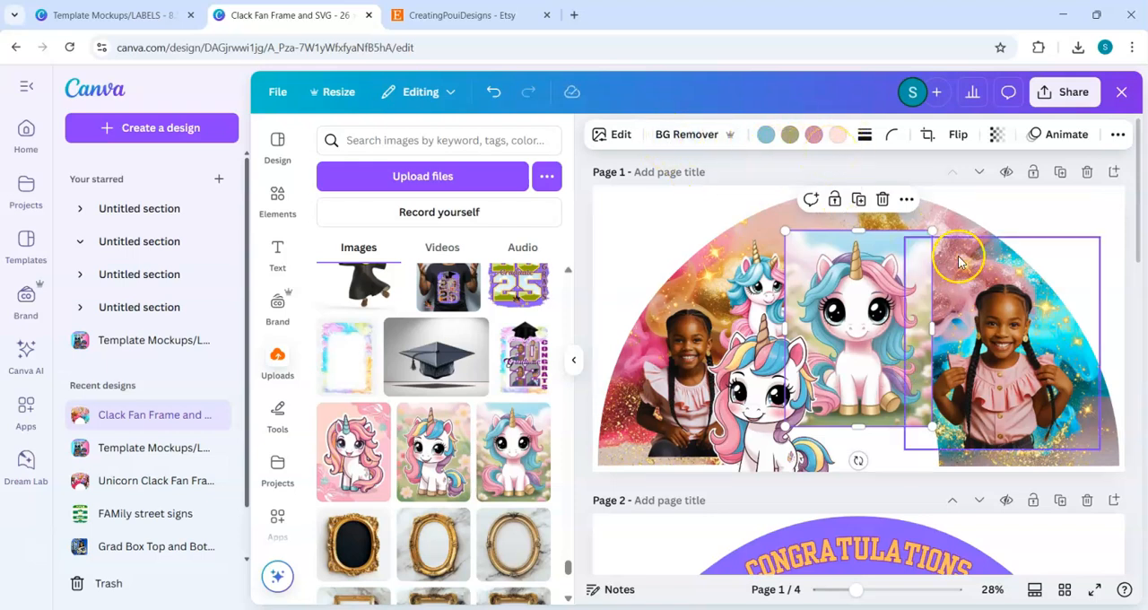
pyautogui.click(841, 299)
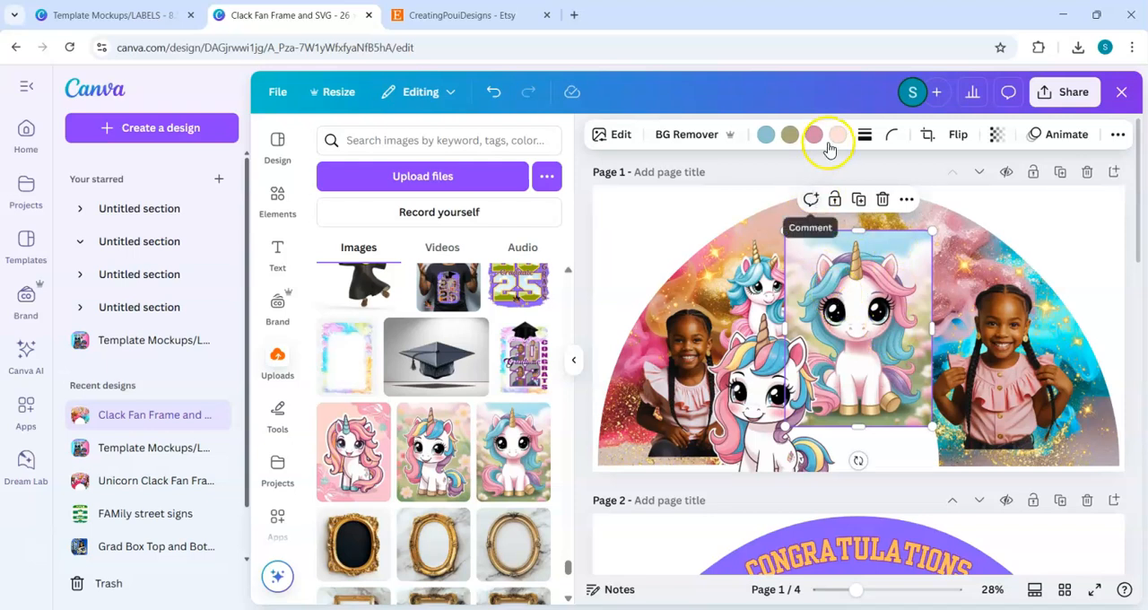
pyautogui.click(788, 139)
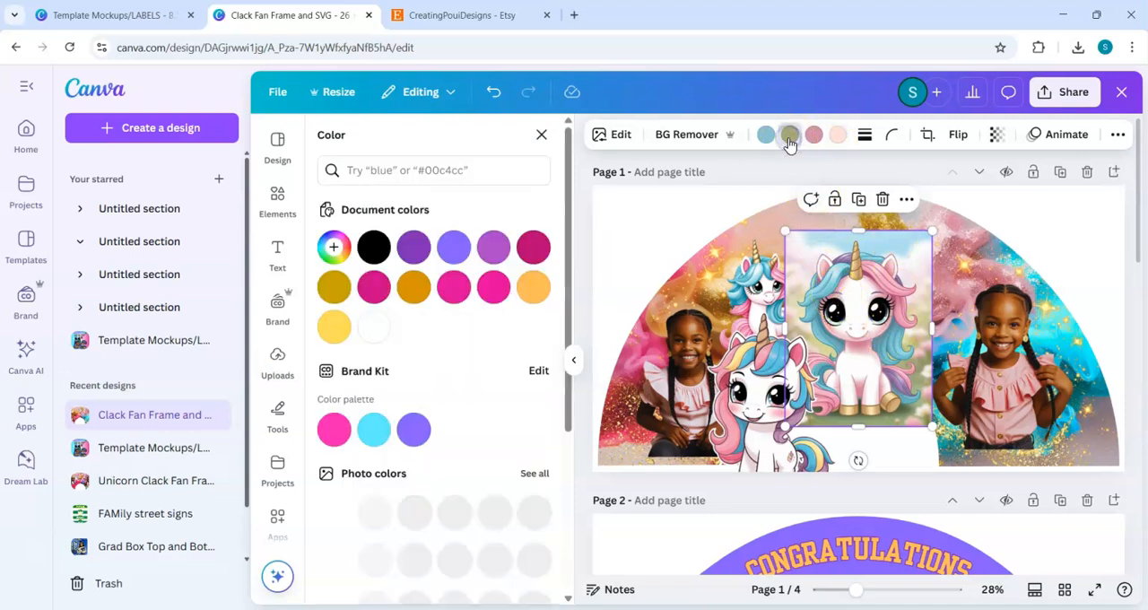
pyautogui.click(536, 289)
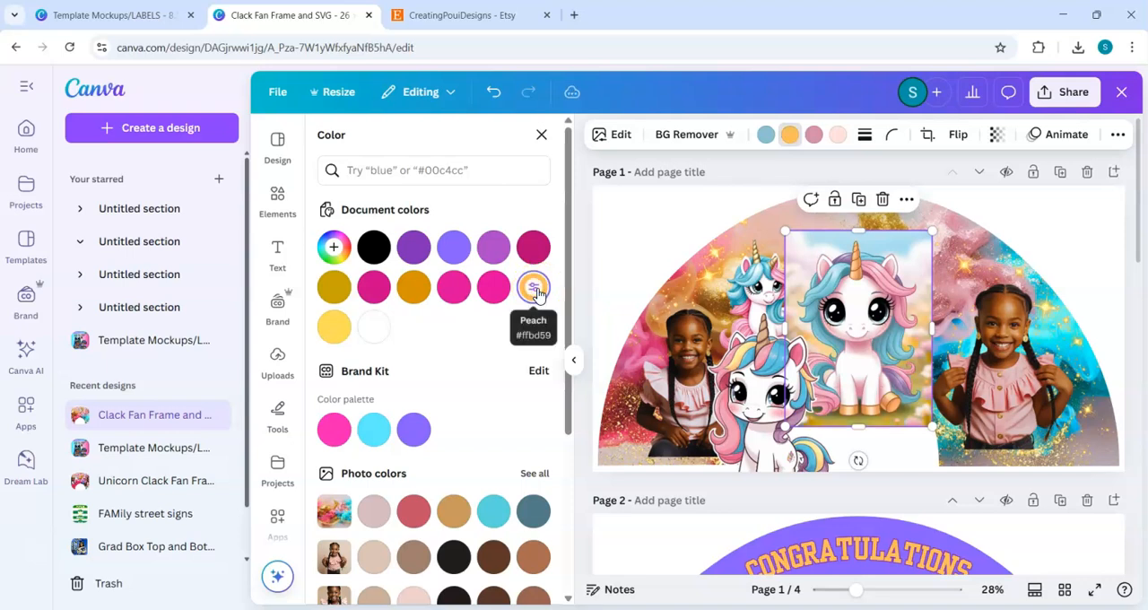
pyautogui.click(343, 331)
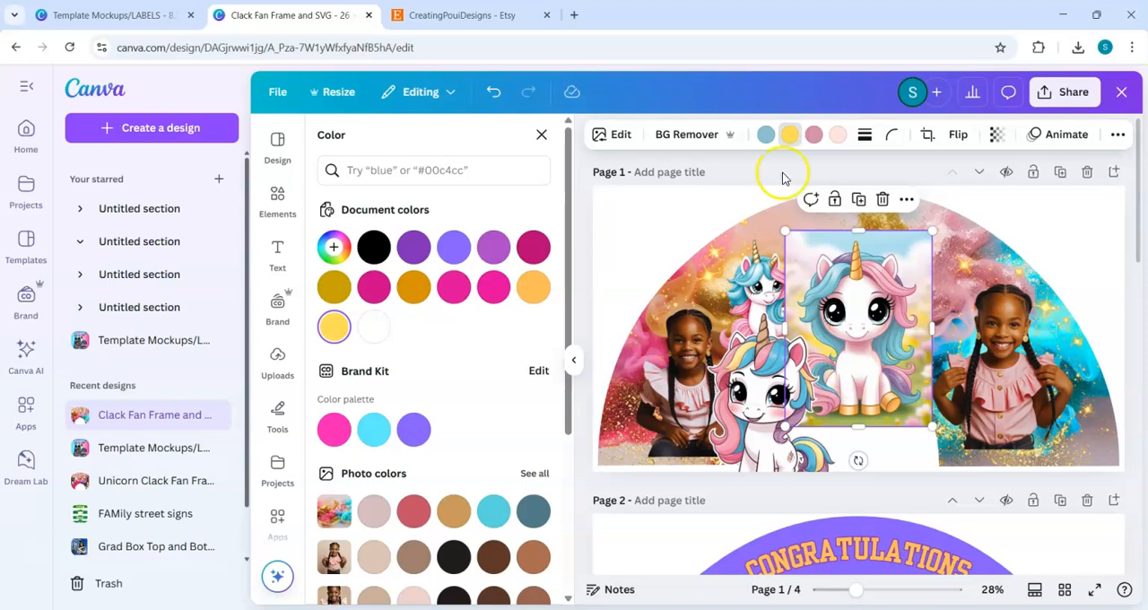
# Step: Recolour the sitting unicorn picture's blue tones, trying the fan background's turquoise and settling on the Brand Kit's light blue
pyautogui.click(764, 133)
pyautogui.click(485, 522)
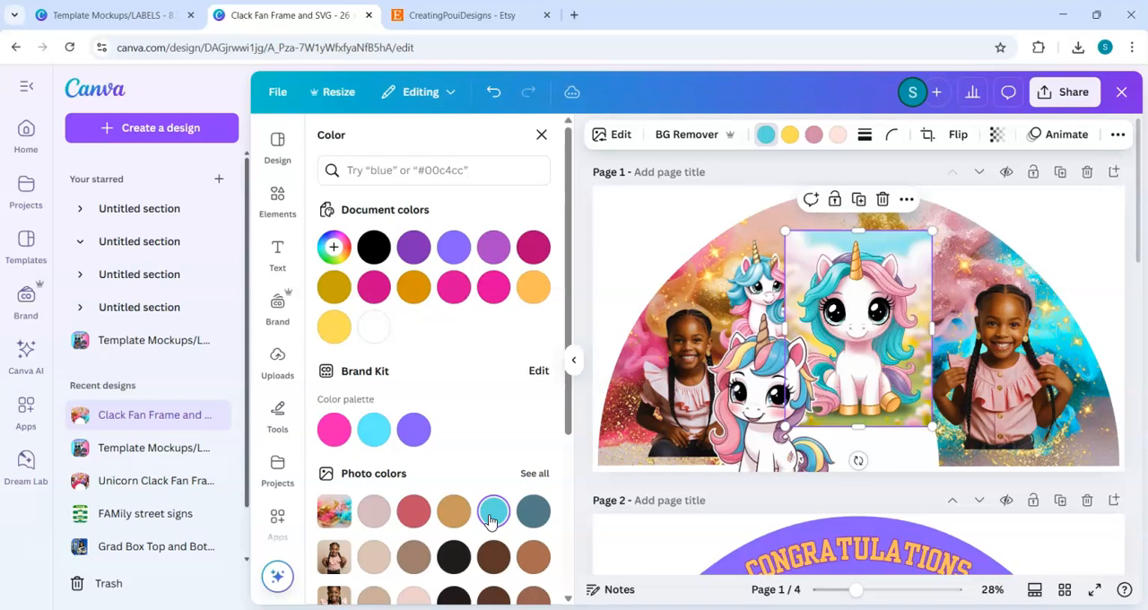
pyautogui.click(375, 432)
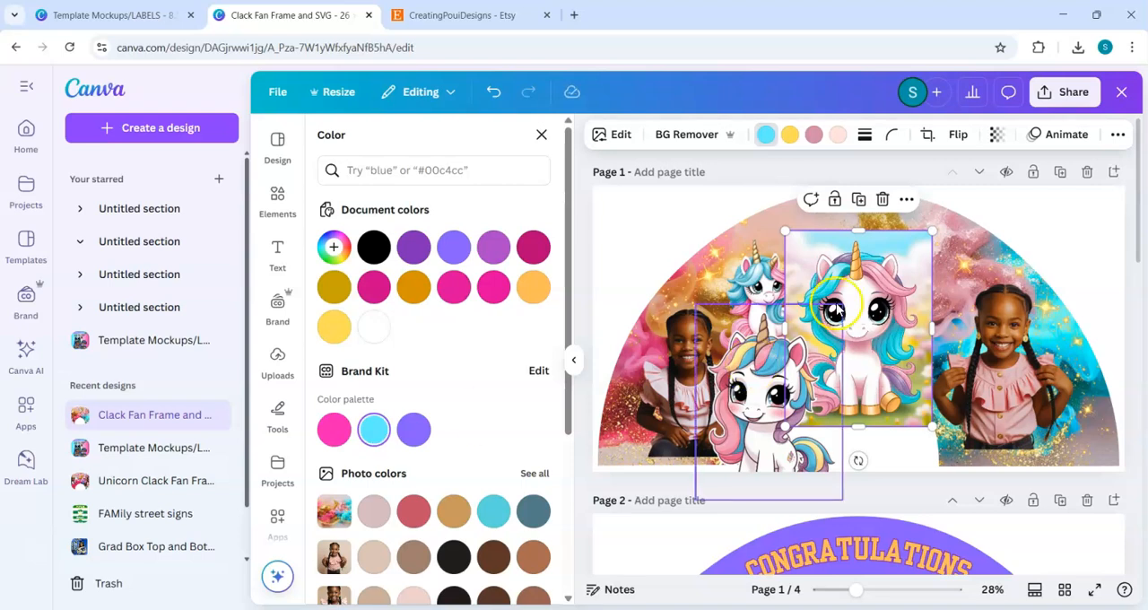
# Step: Recolour the sitting unicorn picture's dusty pink tones with the Brand Kit's bright pink
pyautogui.click(880, 304)
pyautogui.click(814, 134)
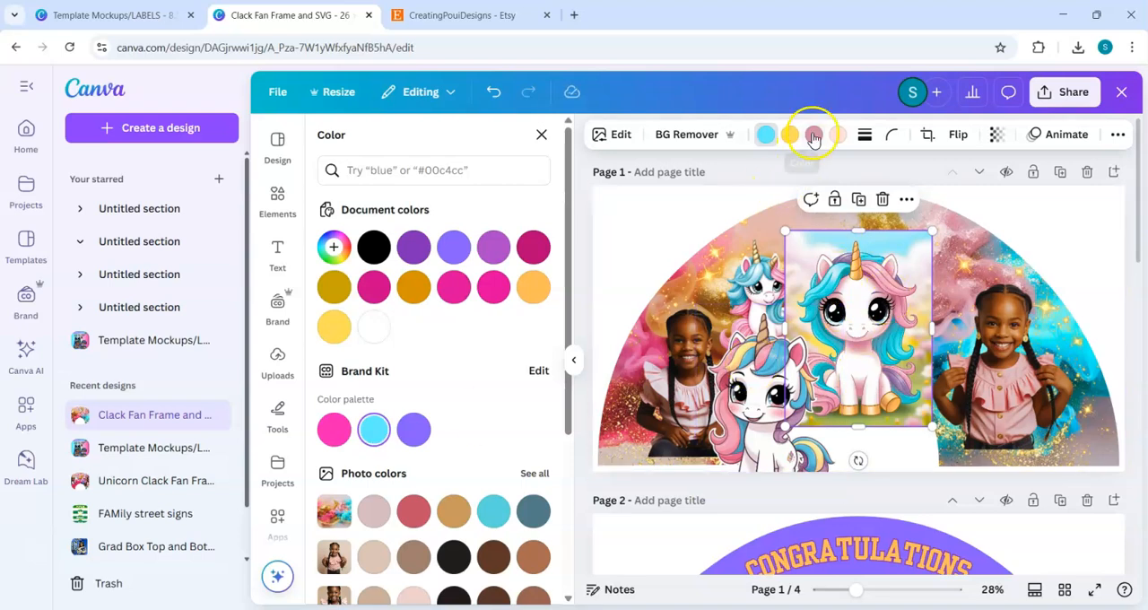
pyautogui.click(334, 429)
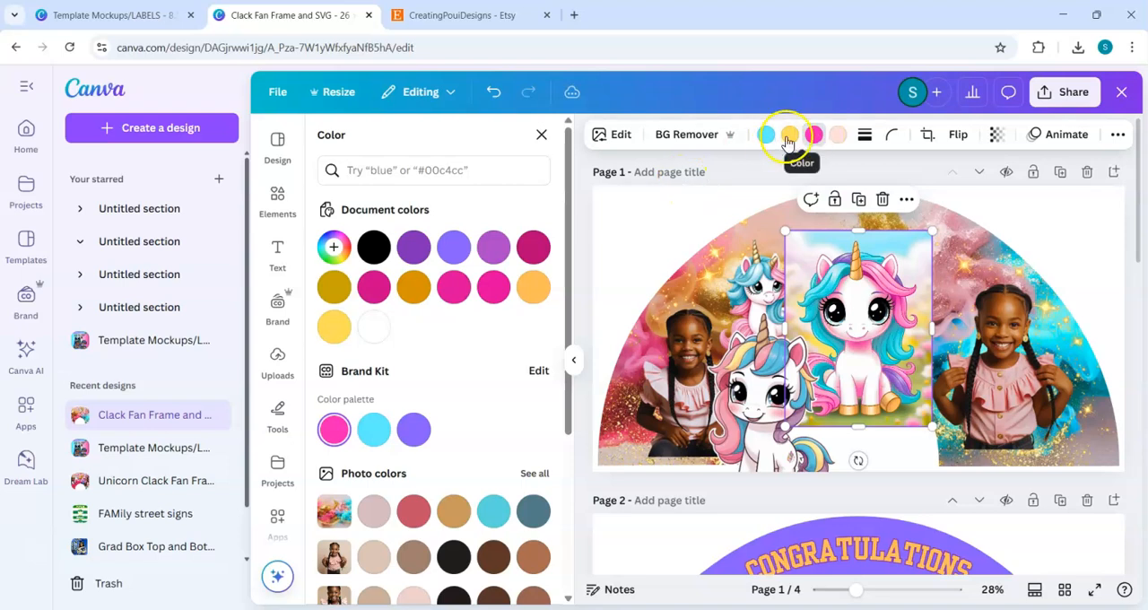
pyautogui.click(857, 318)
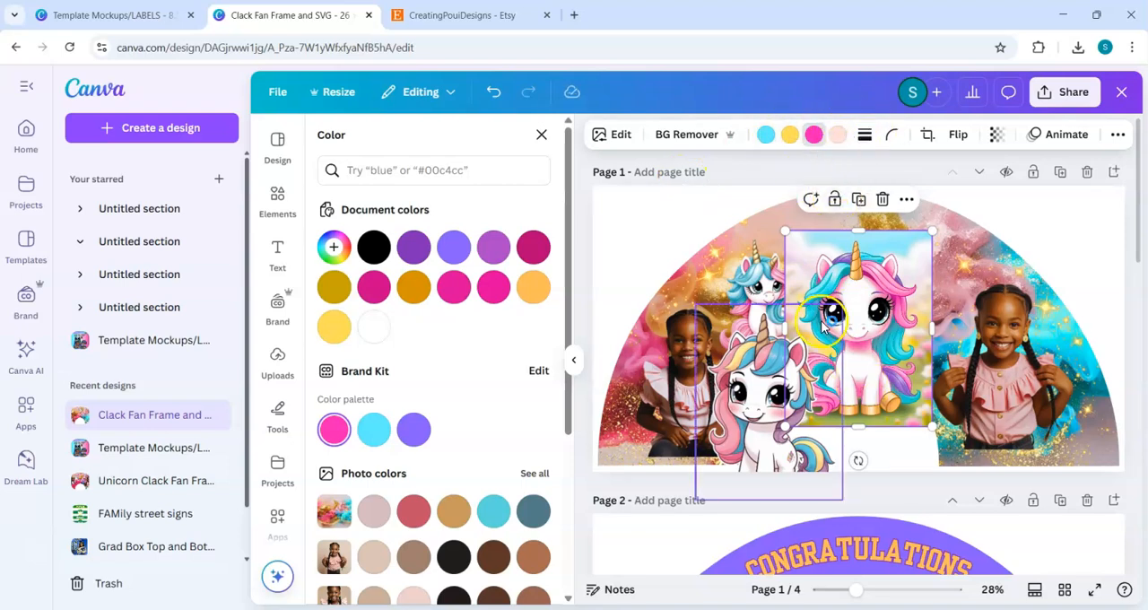
# Step: Remove the sitting unicorn's background and shrink it to about the size of the first unicorn
pyautogui.click(682, 144)
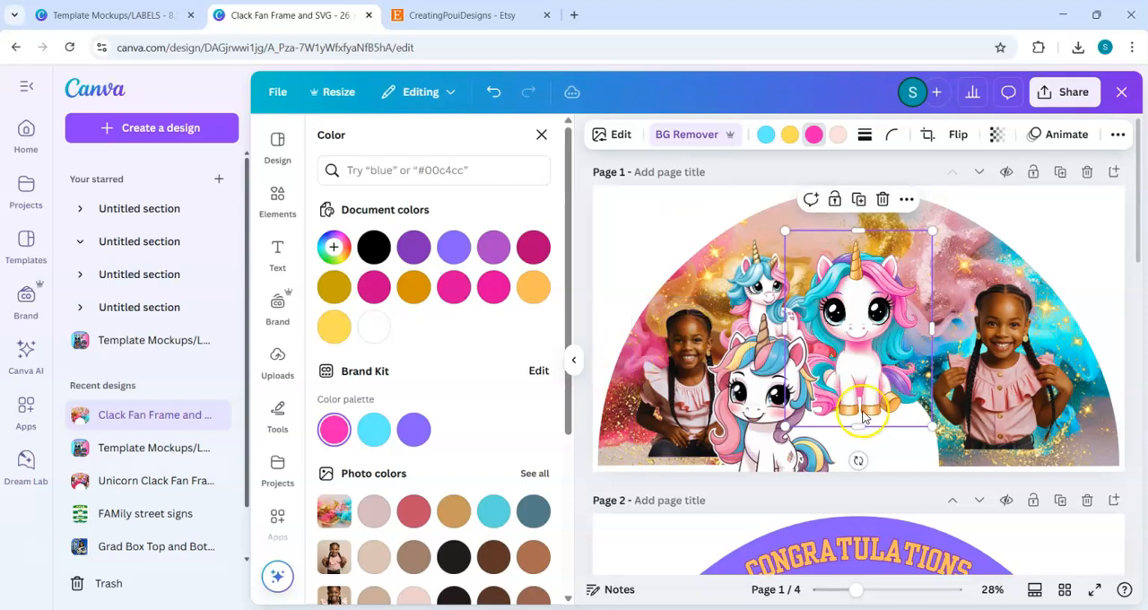
pyautogui.click(931, 427)
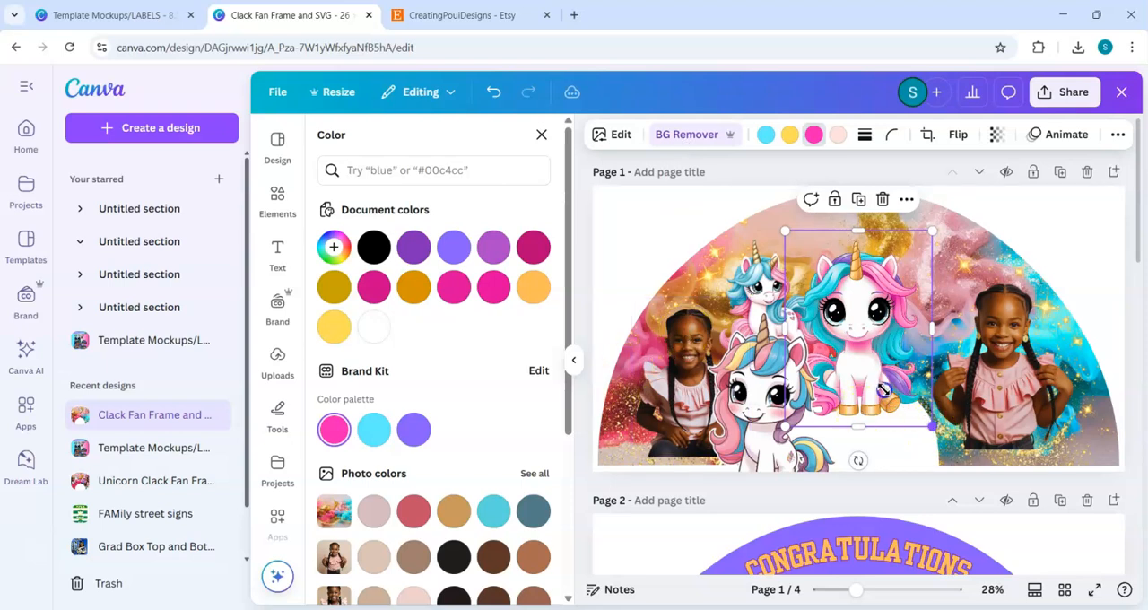
pyautogui.click(915, 439)
pyautogui.moveTo(916, 443)
pyautogui.mouseDown()
pyautogui.moveTo(904, 435)
pyautogui.moveTo(905, 450)
pyautogui.mouseUp()
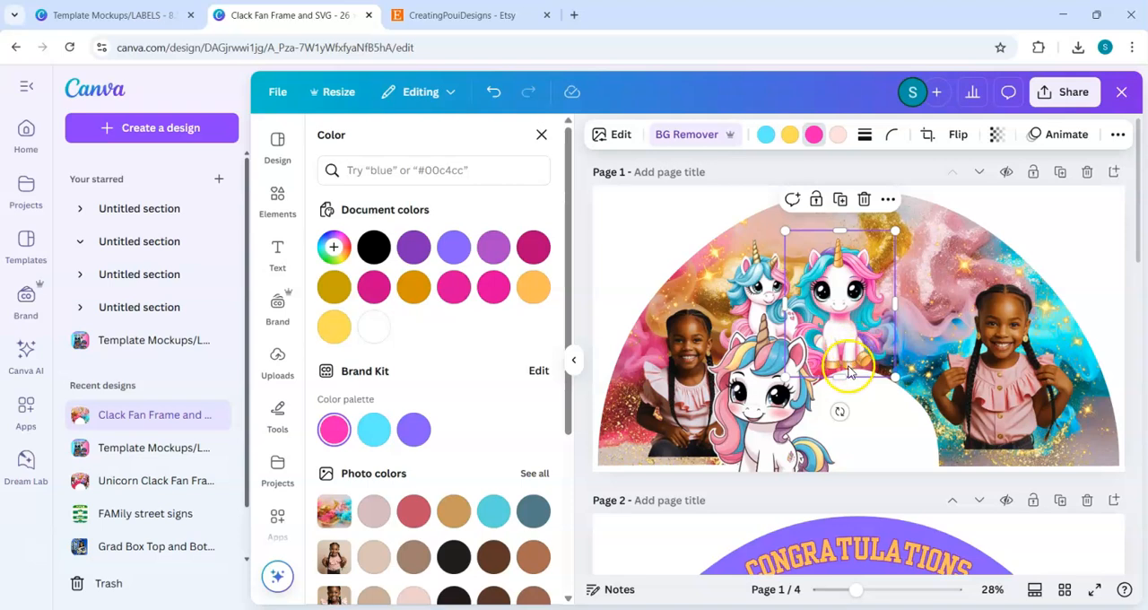
# Step: Move the sitting unicorn up and to the right, above and beside the girl on the fan's right side
pyautogui.press('Up')
pyautogui.press('Up')
pyautogui.press('Up')
pyautogui.press('Up')
pyautogui.press('Up')
pyautogui.press('Up')
pyautogui.press('Up')
pyautogui.press('Up')
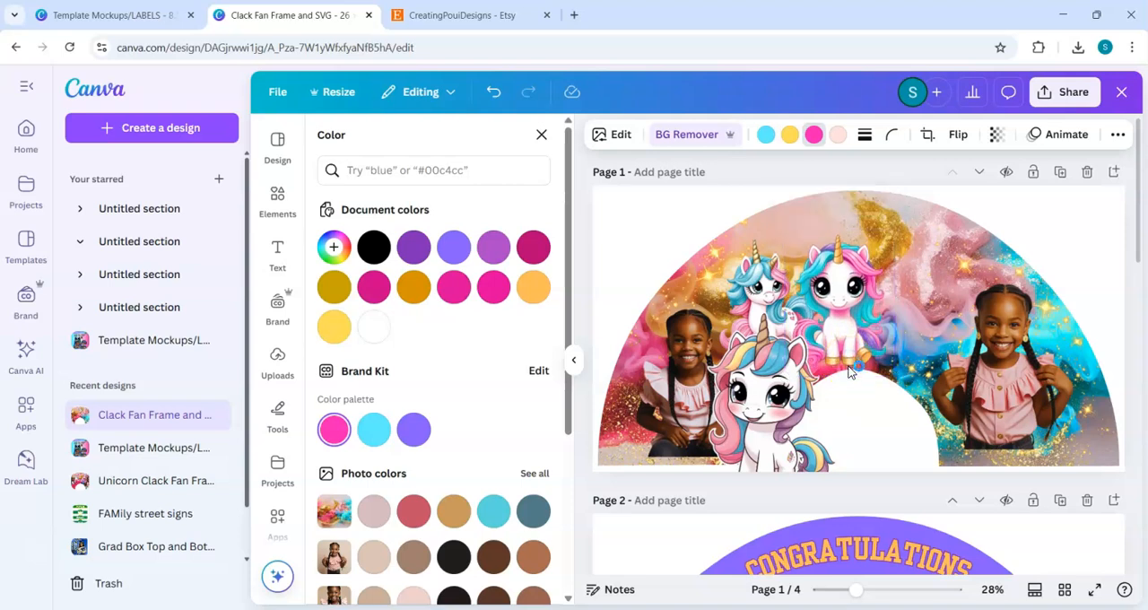
pyautogui.press('Right')
pyautogui.press('Right')
pyautogui.press('Right')
pyautogui.press('Right')
pyautogui.press('Right')
pyautogui.press('Right')
pyautogui.press('Right')
pyautogui.press('Right')
pyautogui.press('Right')
pyautogui.press('Right')
pyautogui.press('Right')
pyautogui.press('Right')
pyautogui.press('Right')
pyautogui.press('Right')
pyautogui.press('Right')
pyautogui.press('Right')
pyautogui.press('Right')
pyautogui.press('Right')
pyautogui.press('Right')
pyautogui.press('Right')
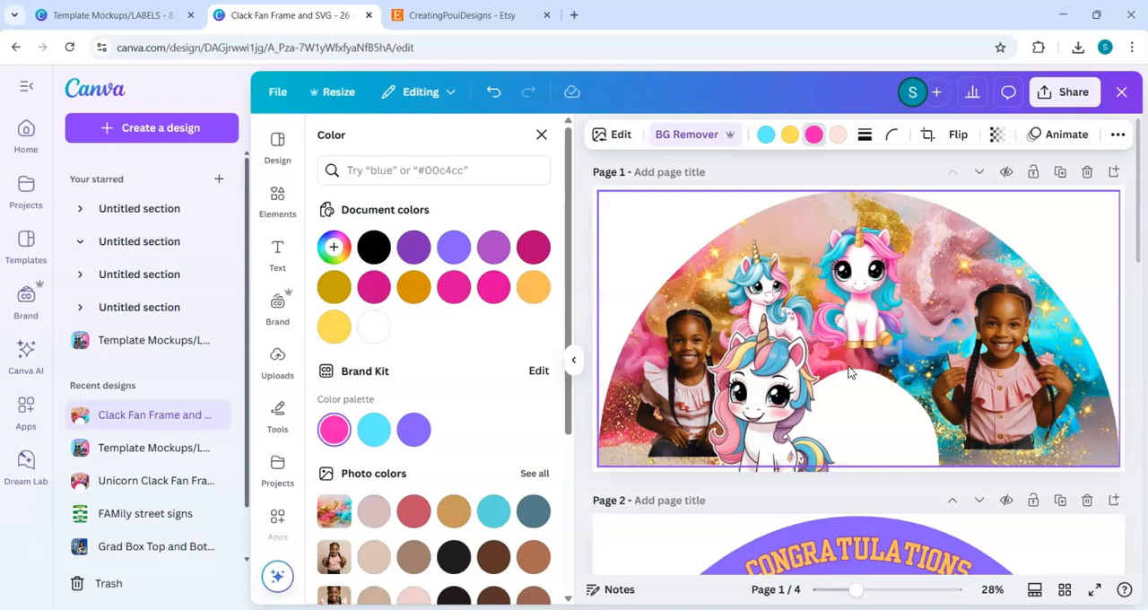
pyautogui.press('Right')
pyautogui.press('Right')
pyautogui.press('Right')
pyautogui.press('Right')
pyautogui.press('Right')
pyautogui.press('Right')
pyautogui.press('Right')
pyautogui.press('Right')
pyautogui.press('Right')
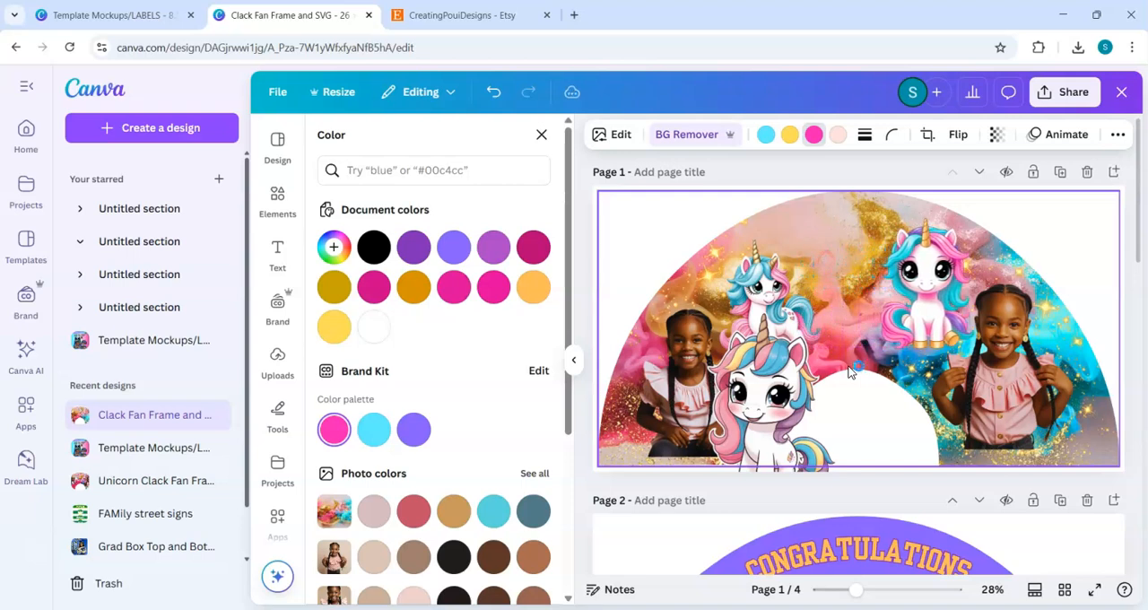
# Step: Move the standing unicorn slightly left, closer to the girl on the fan's left side
pyautogui.click(766, 286)
pyautogui.press('Left')
pyautogui.press('Left')
pyautogui.press('Left')
pyautogui.press('Left')
pyautogui.press('Left')
pyautogui.press('Left')
pyautogui.press('Left')
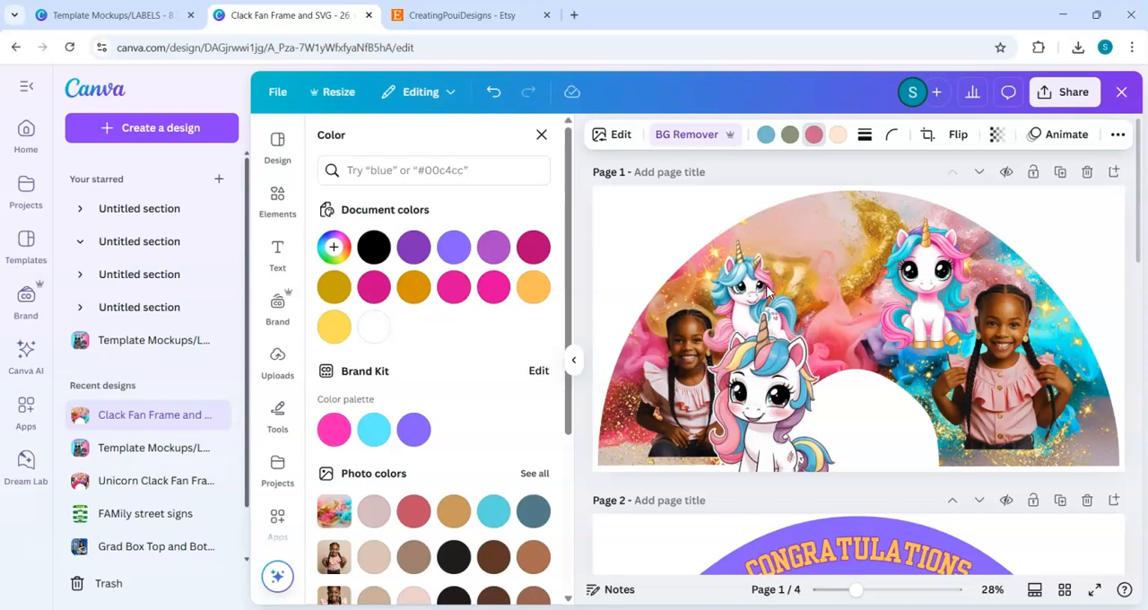
# Step: Recolour the third unicorn's dusty pink tones with the bright pink document colour and its blue tones with light blue
pyautogui.click(789, 404)
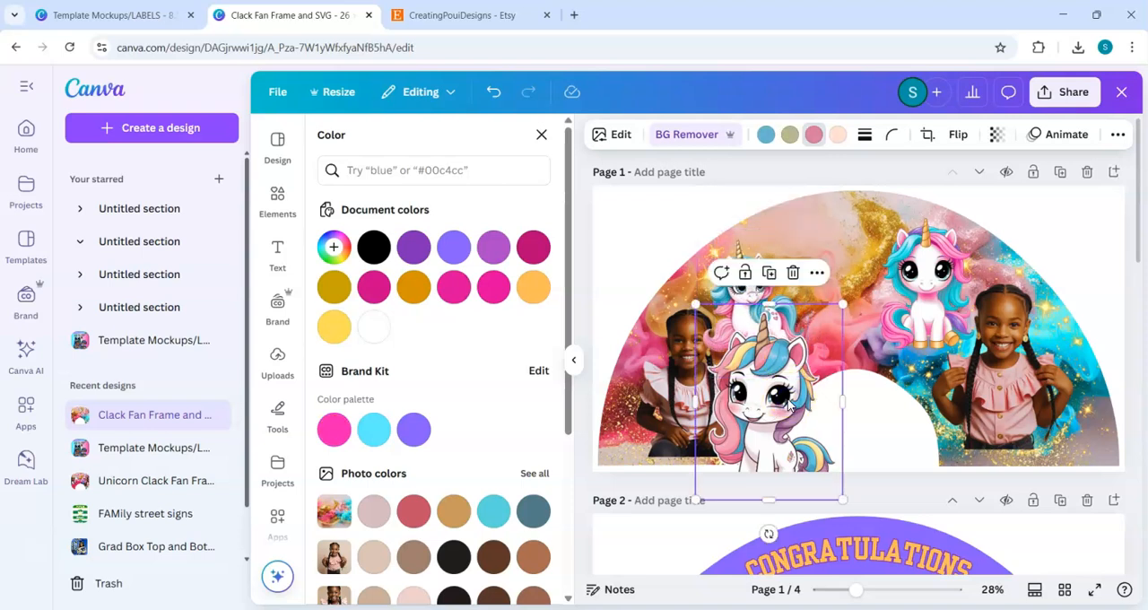
pyautogui.click(815, 146)
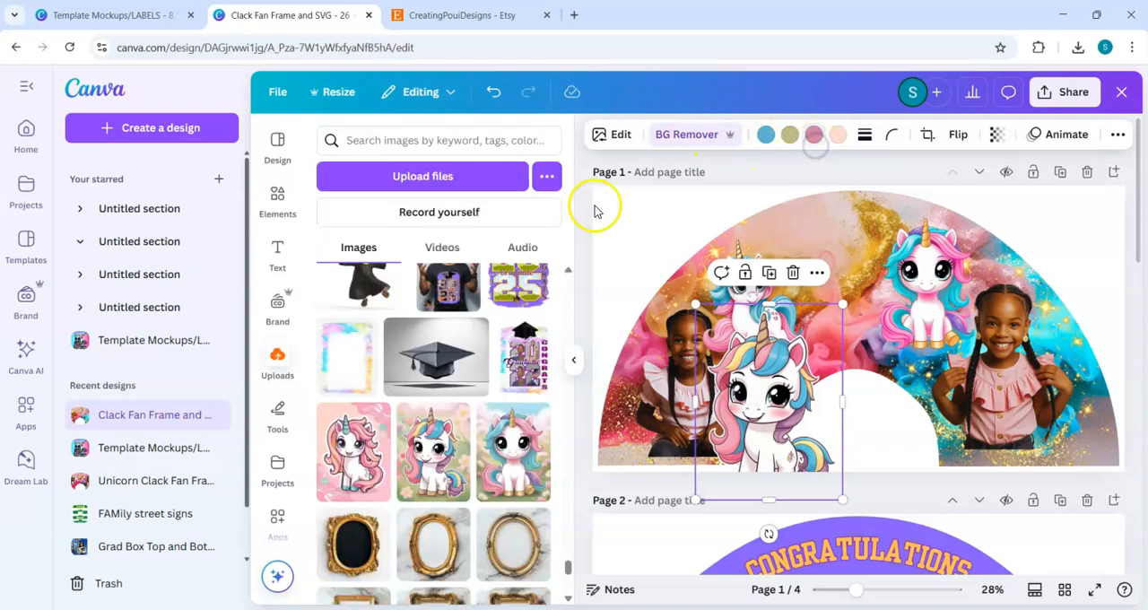
pyautogui.click(813, 139)
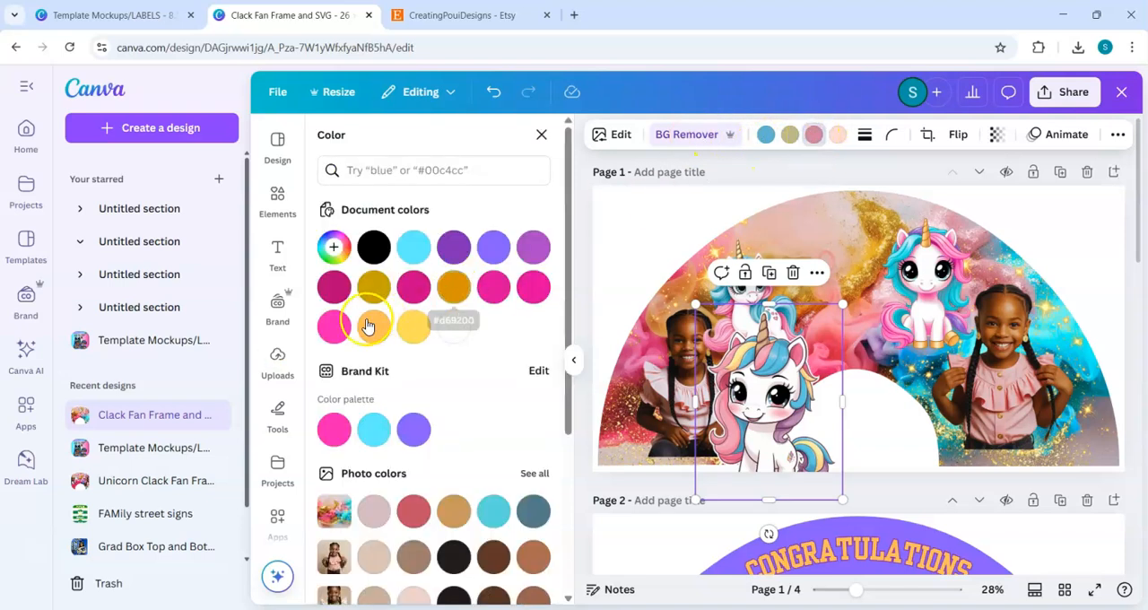
pyautogui.click(333, 332)
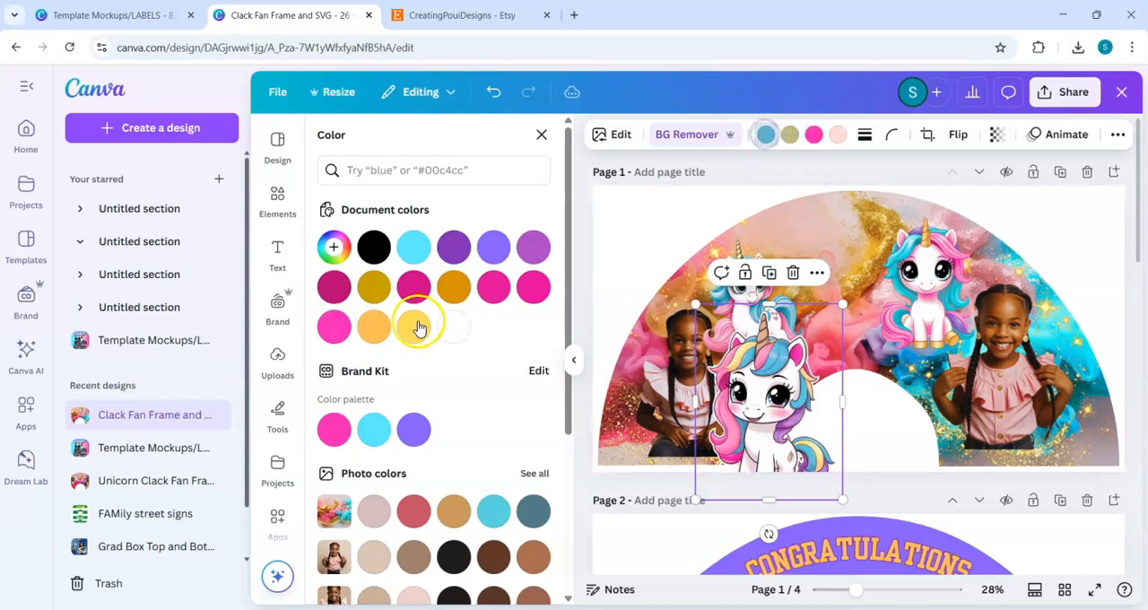
pyautogui.click(413, 246)
pyautogui.click(787, 148)
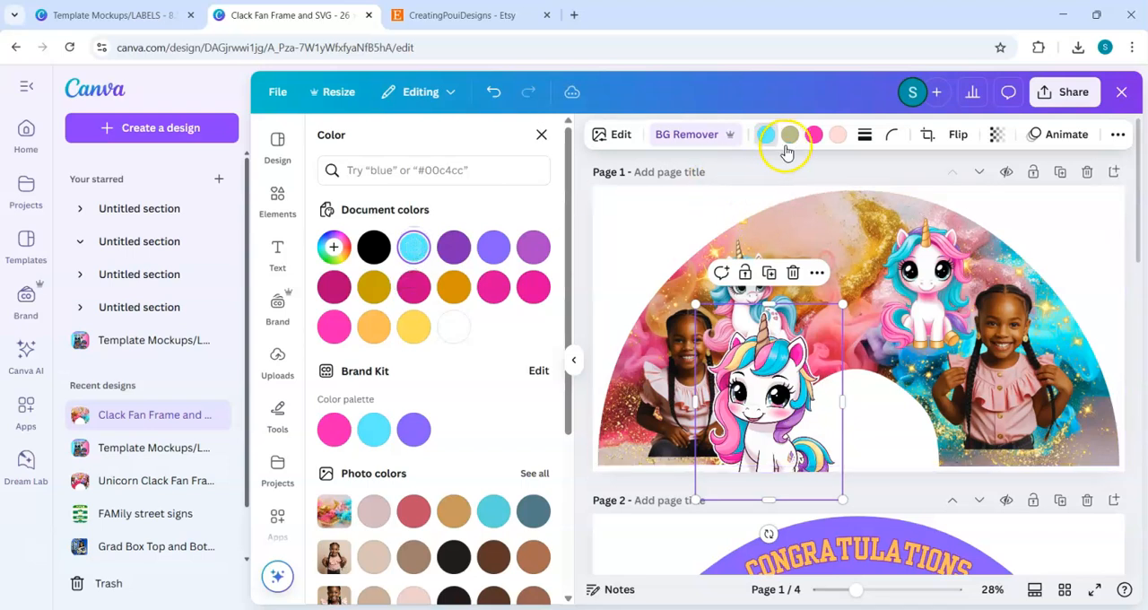
# Step: Try bright pink and Peach #ffbd59 on the third unicorn's pale pink tones, and undo that recolouring
pyautogui.click(839, 139)
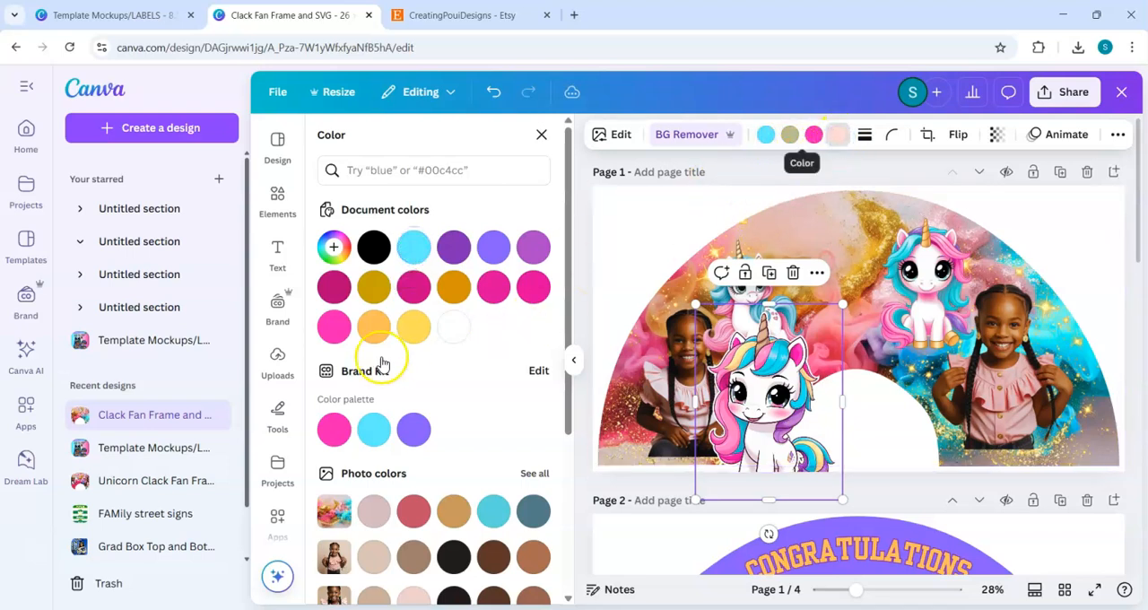
pyautogui.click(334, 327)
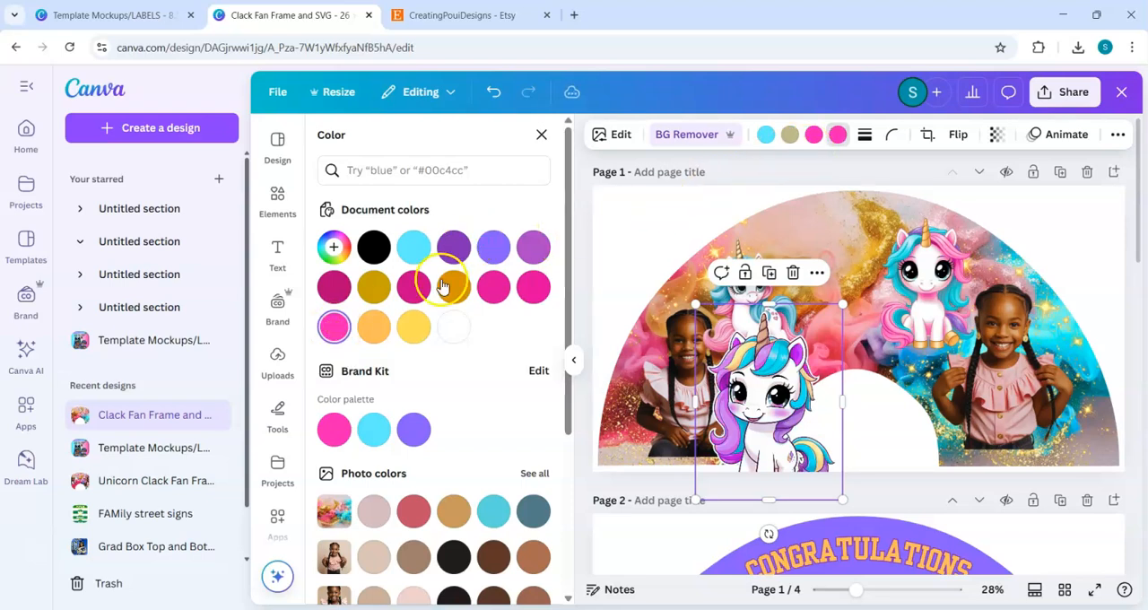
pyautogui.click(376, 330)
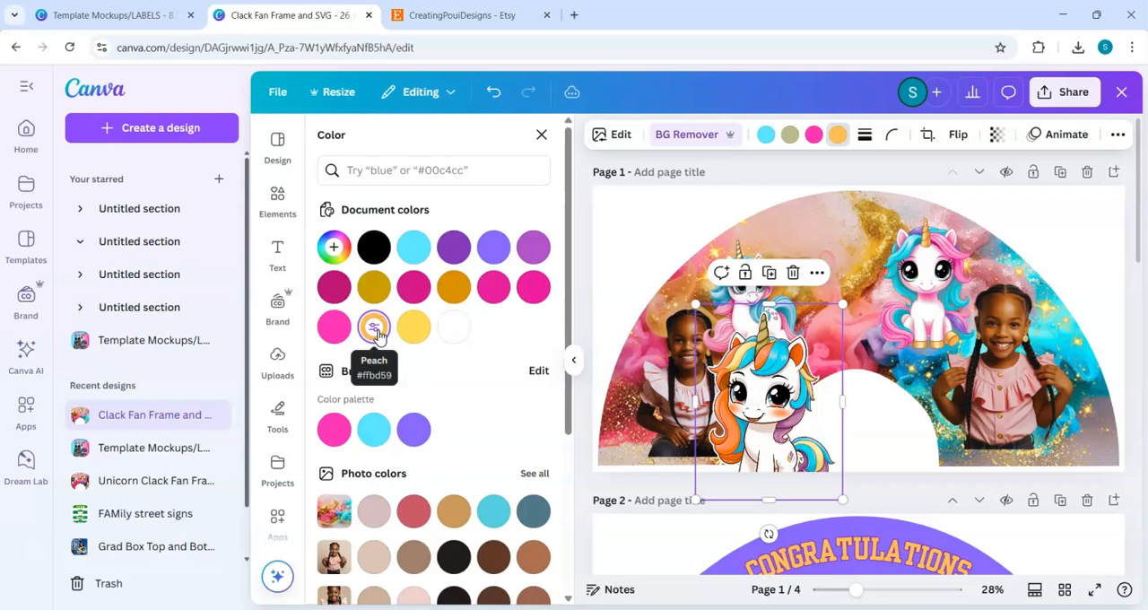
pyautogui.hotkey('ctrl', 'z')
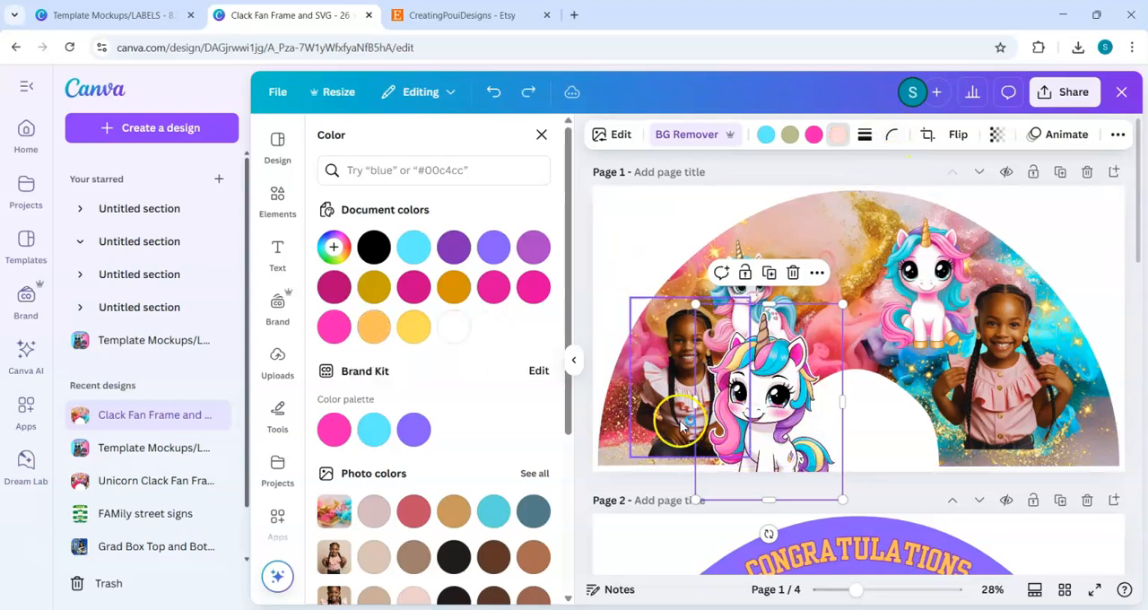
# Step: Shrink the third unicorn and move it across to the fan's right end, in front of the girl
pyautogui.moveTo(826, 458); pyautogui.dragTo(903, 457)
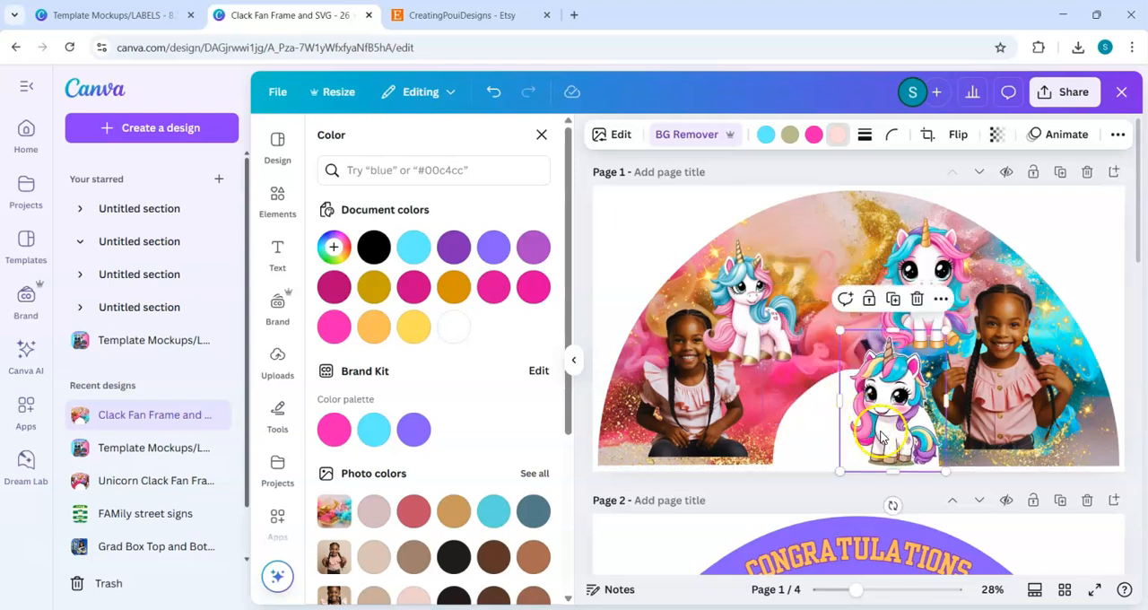
pyautogui.press('Right')
pyautogui.press('Right')
pyautogui.press('Right')
pyautogui.press('Right')
pyautogui.press('Right')
pyautogui.press('Right')
pyautogui.press('Right')
pyautogui.press('Right')
pyautogui.press('Right')
pyautogui.press('Right')
pyautogui.press('Right')
pyautogui.press('Right')
pyautogui.press('Right')
pyautogui.press('Right')
pyautogui.press('Right')
pyautogui.press('Right')
pyautogui.press('Right')
pyautogui.press('Right')
pyautogui.press('Right')
pyautogui.press('Right')
pyautogui.press('Right')
pyautogui.press('Right')
pyautogui.press('Right')
pyautogui.press('Right')
pyautogui.press('Right')
pyautogui.press('Right')
pyautogui.press('Right')
pyautogui.press('Right')
pyautogui.press('Right')
pyautogui.press('Right')
pyautogui.press('Right')
pyautogui.press('Right')
pyautogui.press('Right')
pyautogui.press('Right')
pyautogui.press('Right')
pyautogui.press('Right')
pyautogui.press('Right')
pyautogui.press('Right')
pyautogui.press('Right')
pyautogui.press('Right')
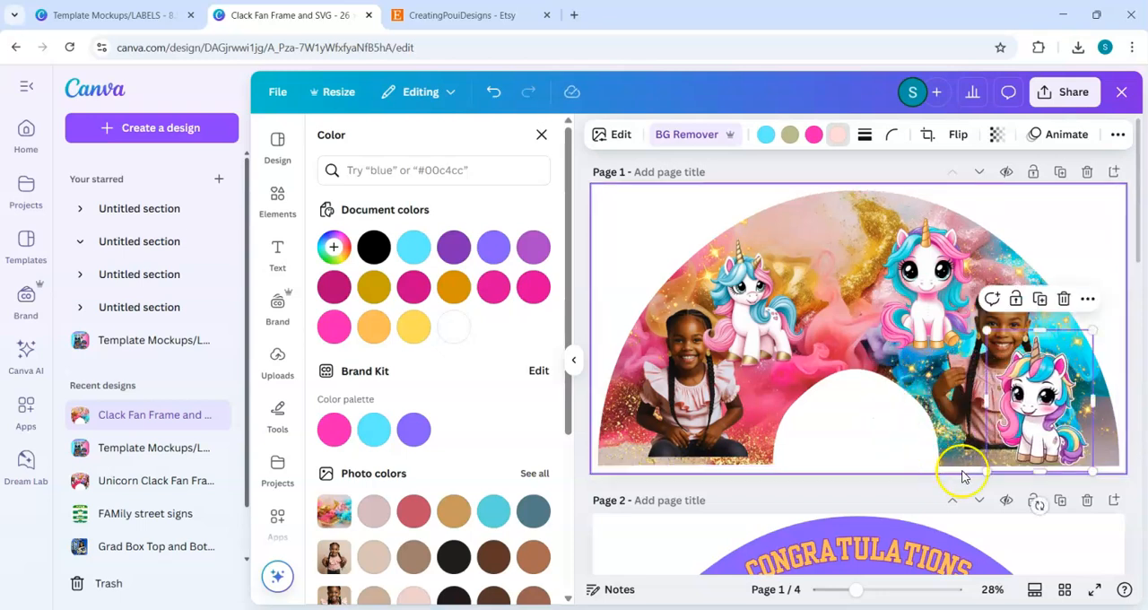
# Step: Shrink the third unicorn a little more and nudge it into the fan's lower-right corner beside the girl
pyautogui.moveTo(1078, 442); pyautogui.dragTo(1079, 445)
pyautogui.click(710, 507)
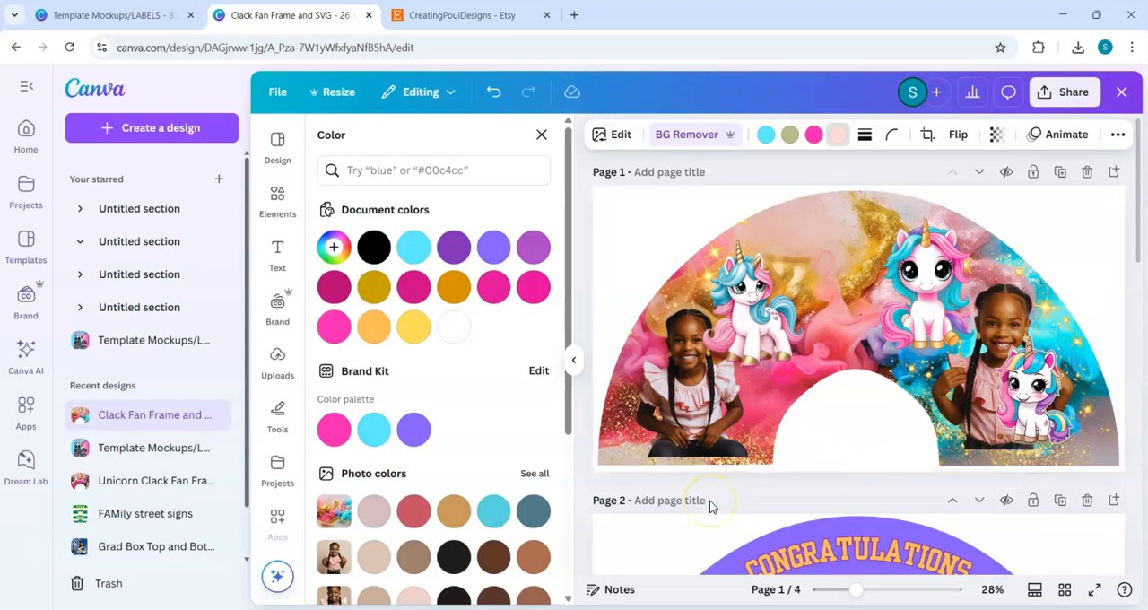
pyautogui.press('Up')
pyautogui.press('Up')
pyautogui.press('Up')
pyautogui.press('Up')
pyautogui.press('Right')
pyautogui.press('Right')
pyautogui.press('Right')
pyautogui.press('Right')
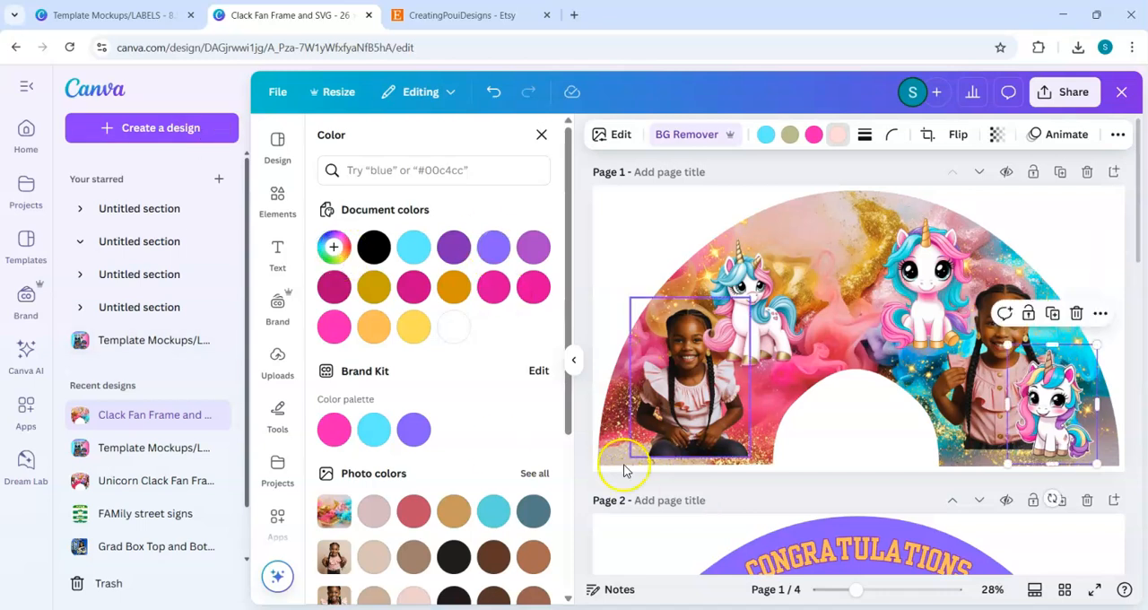
# Step: Add a heading to the fan and enter the child's full name as its text
pyautogui.click(283, 263)
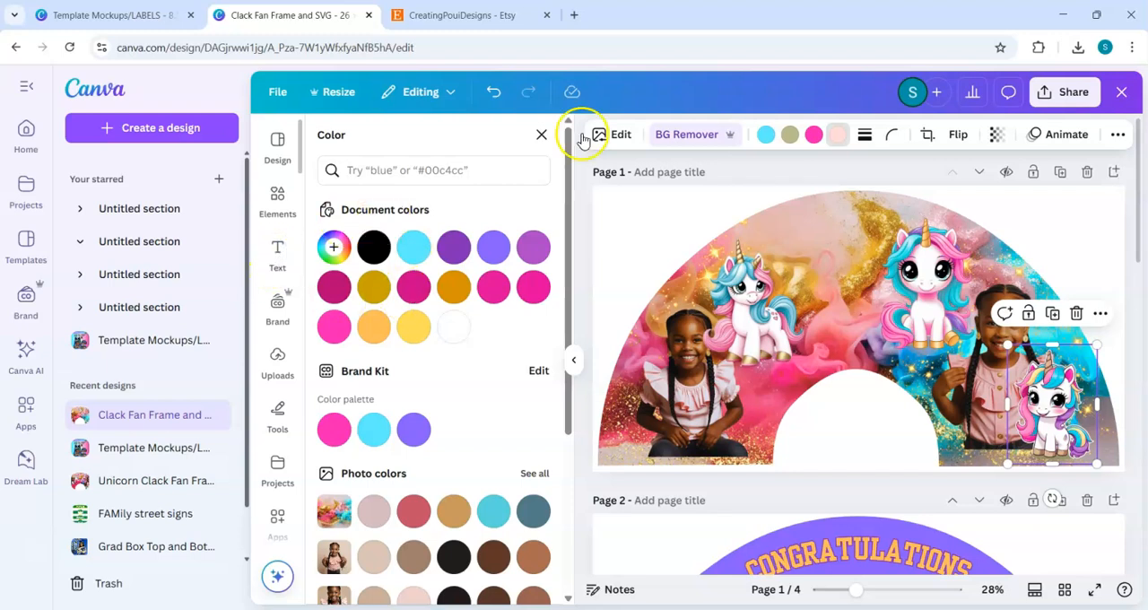
pyautogui.click(541, 135)
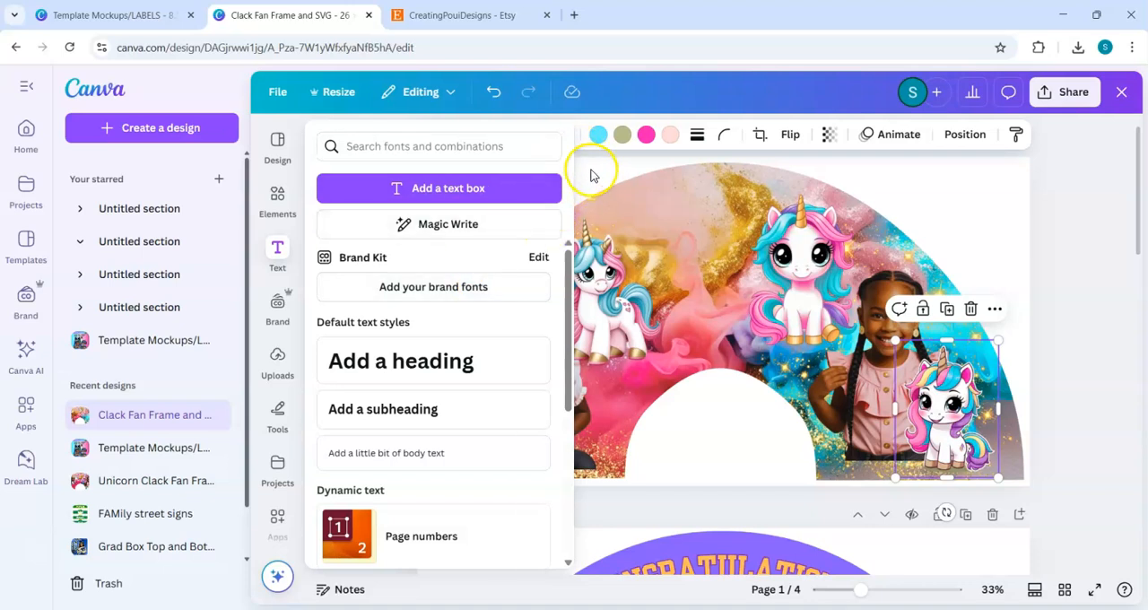
pyautogui.click(418, 362)
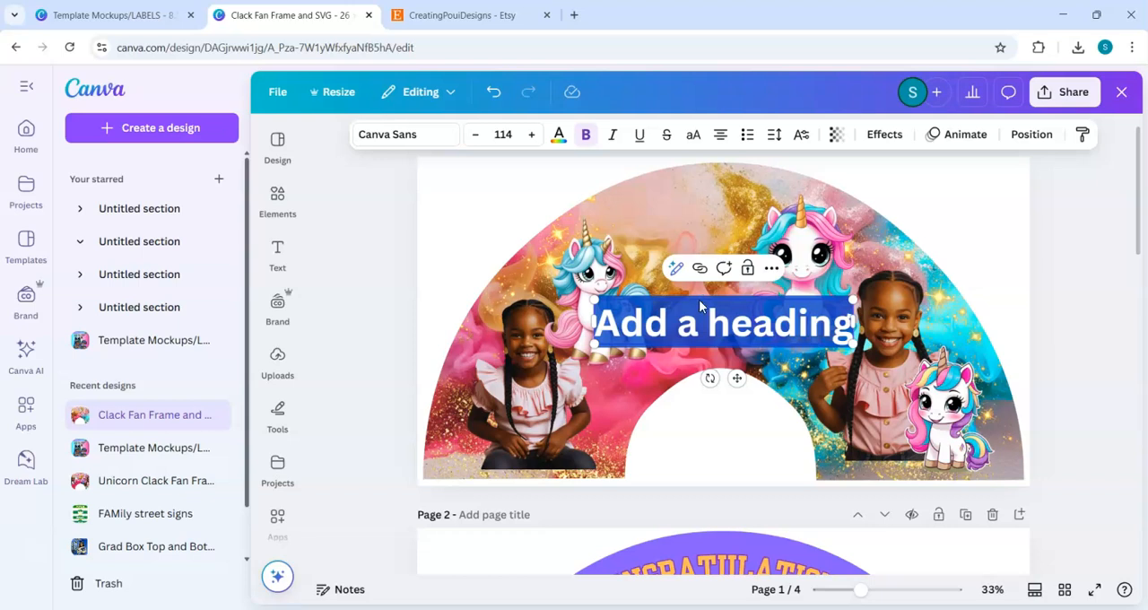
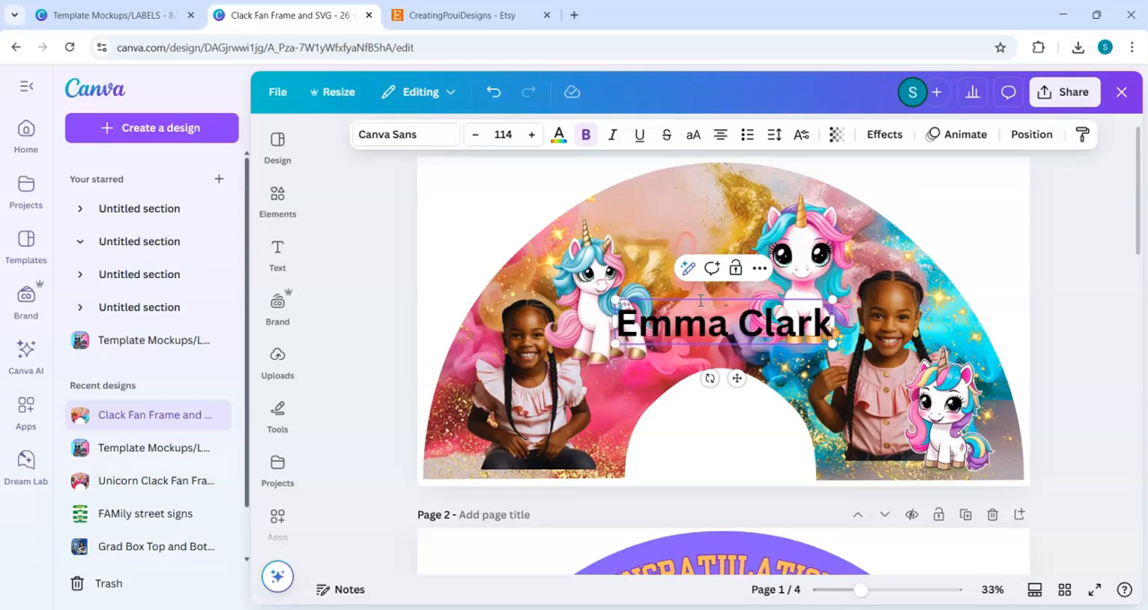
# Step: Set the name heading's font to Waltograph Regular
pyautogui.click(431, 135)
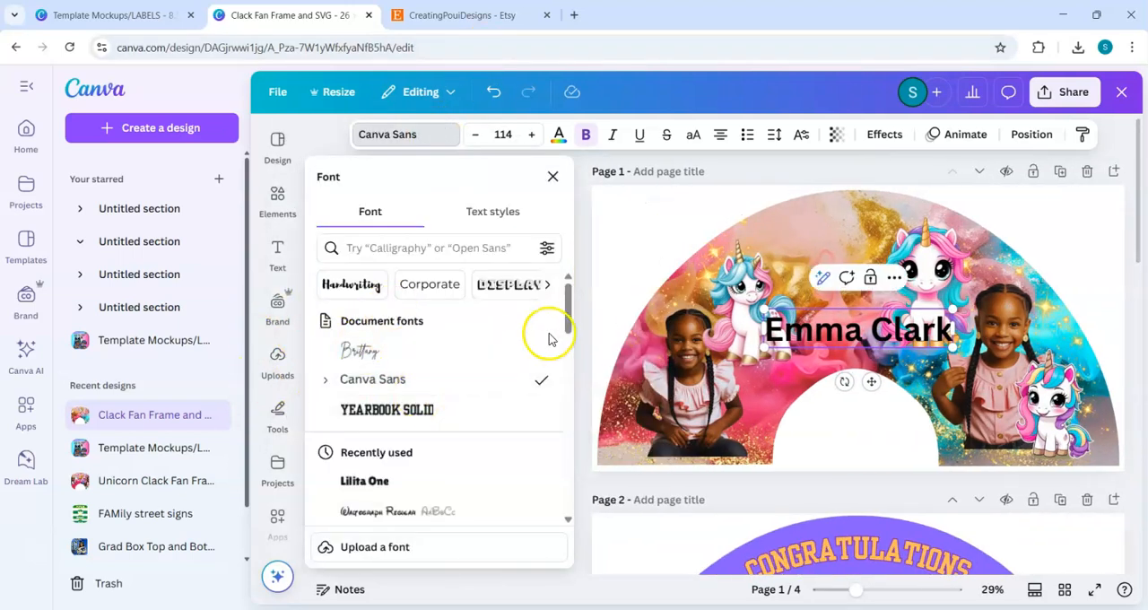
pyautogui.moveTo(567, 324); pyautogui.dragTo(568, 364)
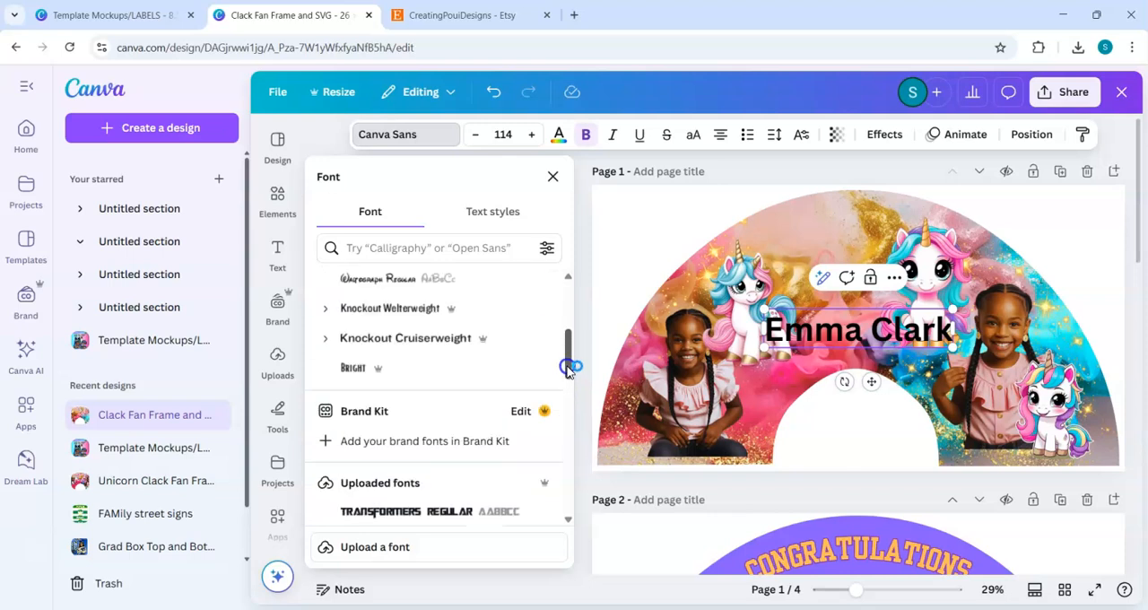
pyautogui.click(380, 282)
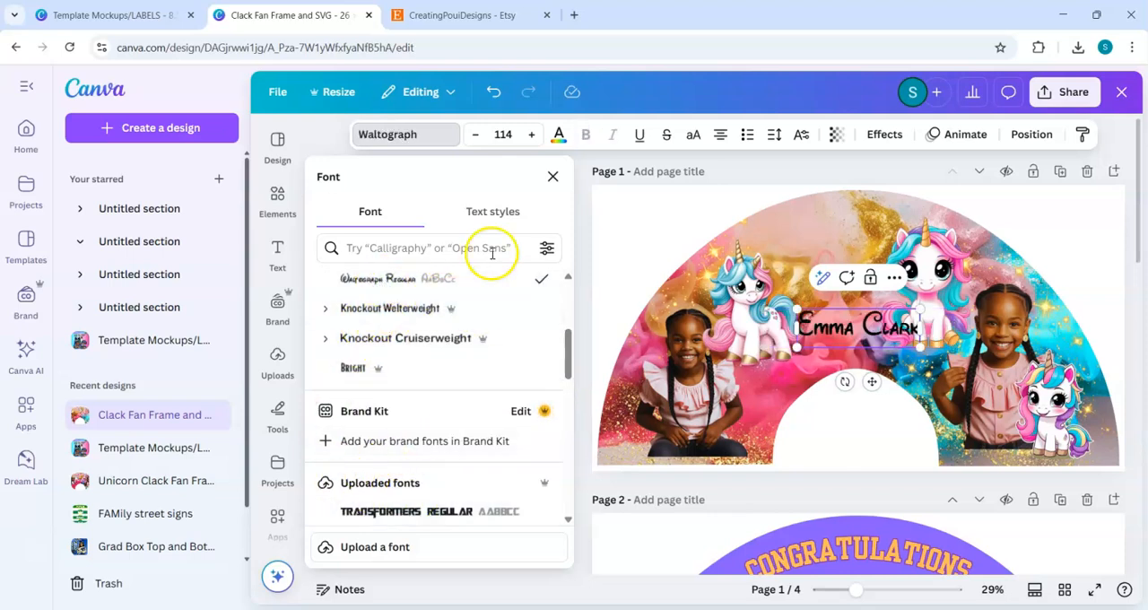
# Step: Apply the Outline effect to the name heading with the outline colour set to White #ffffff
pyautogui.click(888, 135)
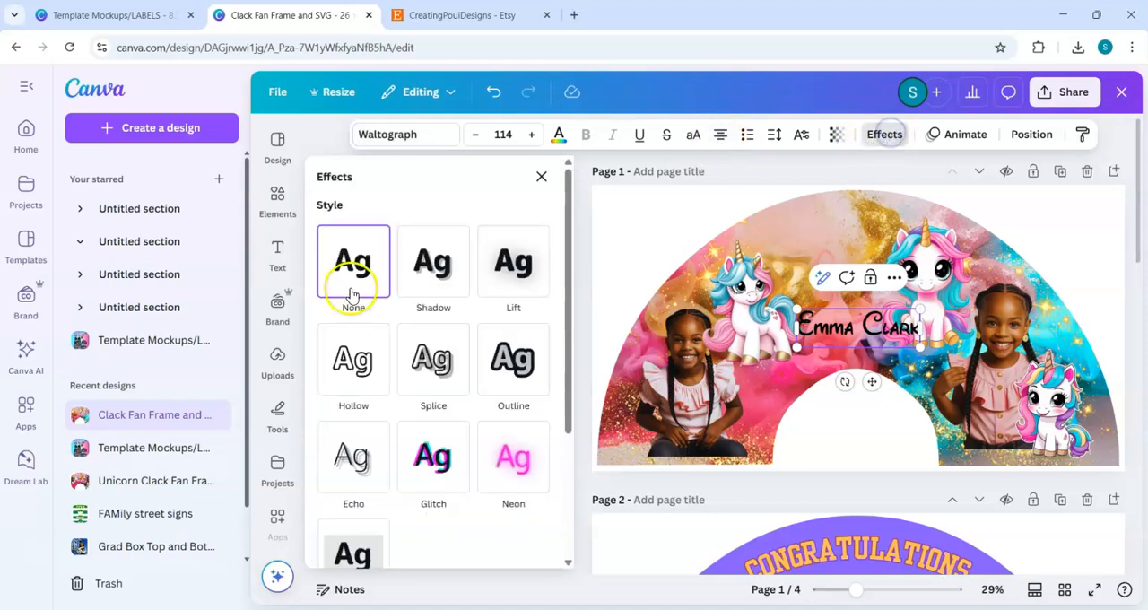
pyautogui.click(513, 376)
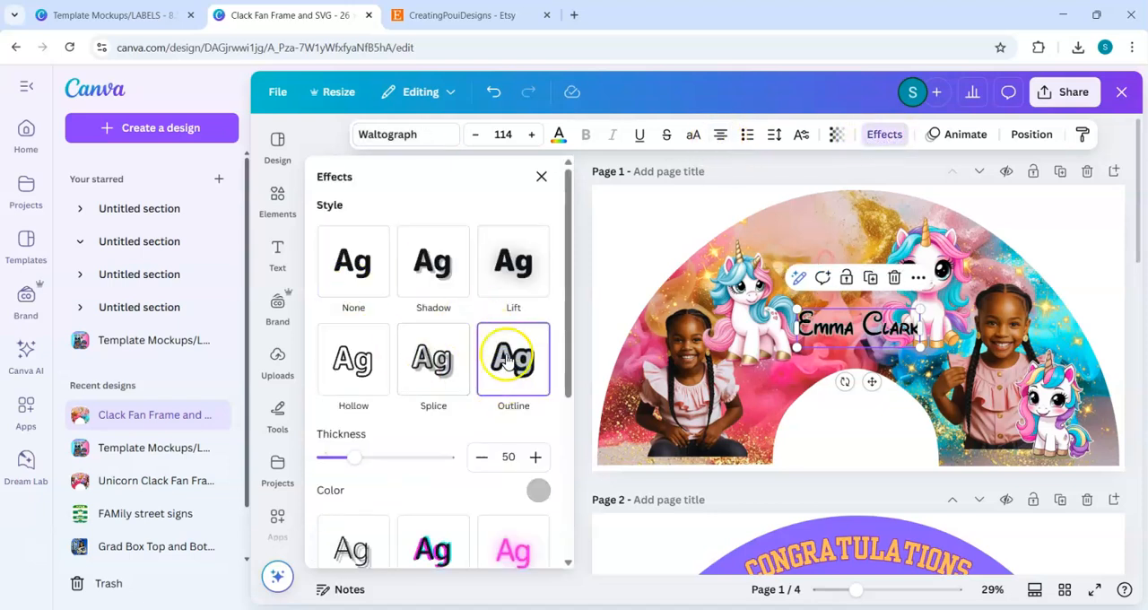
pyautogui.click(538, 491)
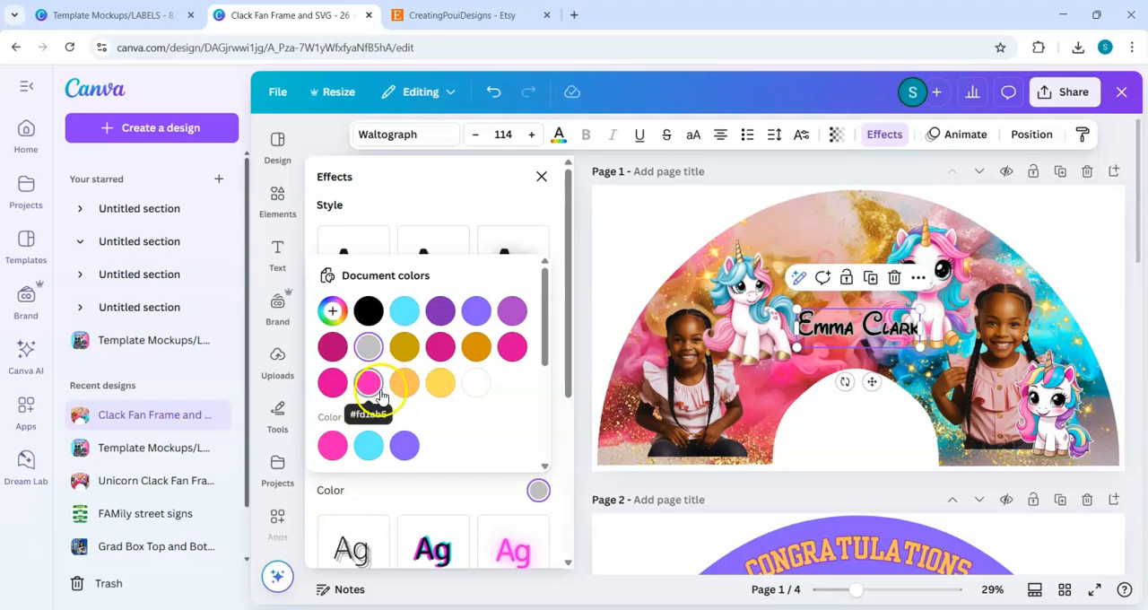
pyautogui.click(475, 385)
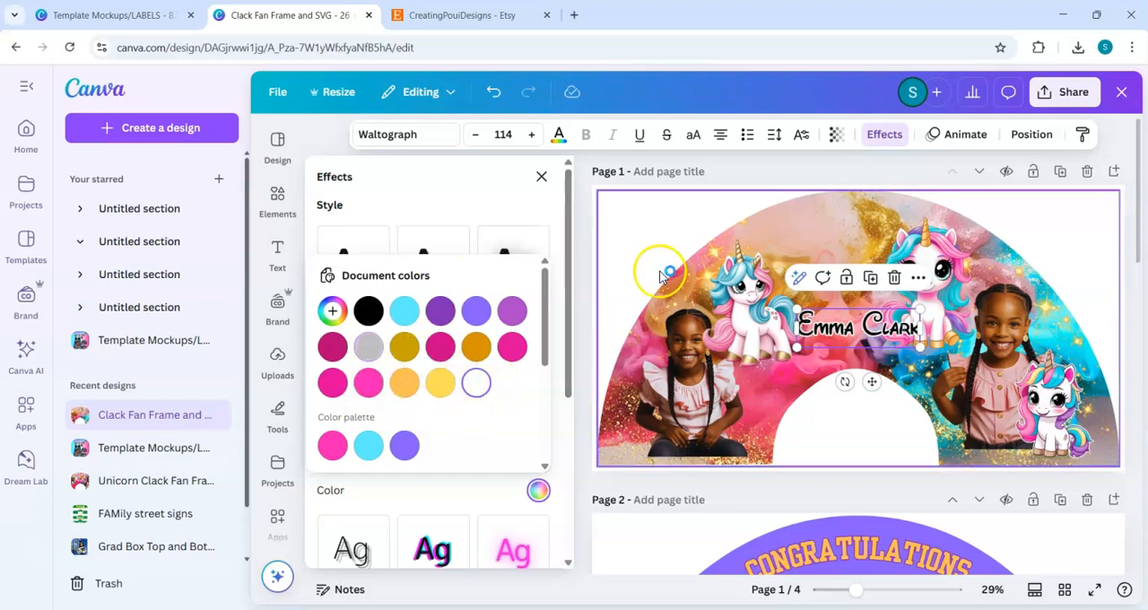
# Step: Set the name's text colour to bright pink, trying the deeper pink document colour first
pyautogui.click(564, 138)
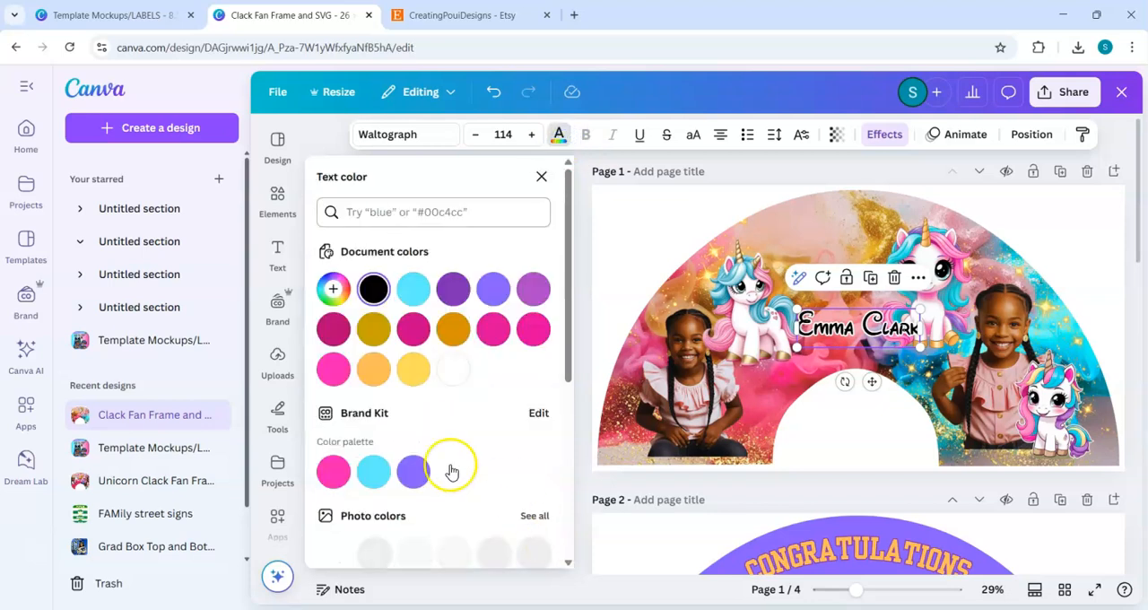
pyautogui.click(532, 330)
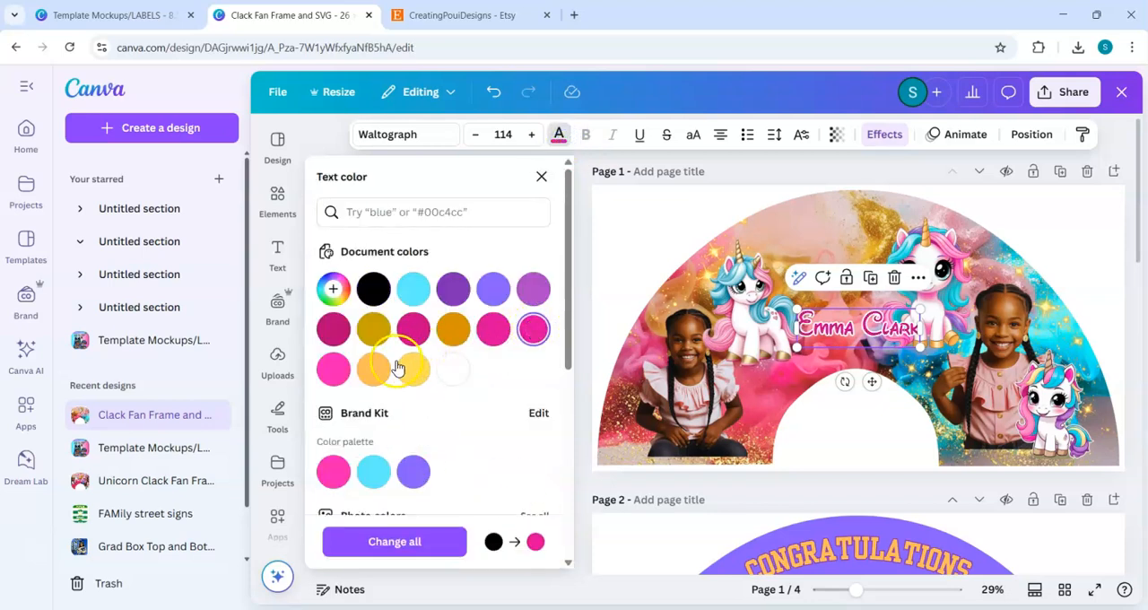
pyautogui.click(333, 369)
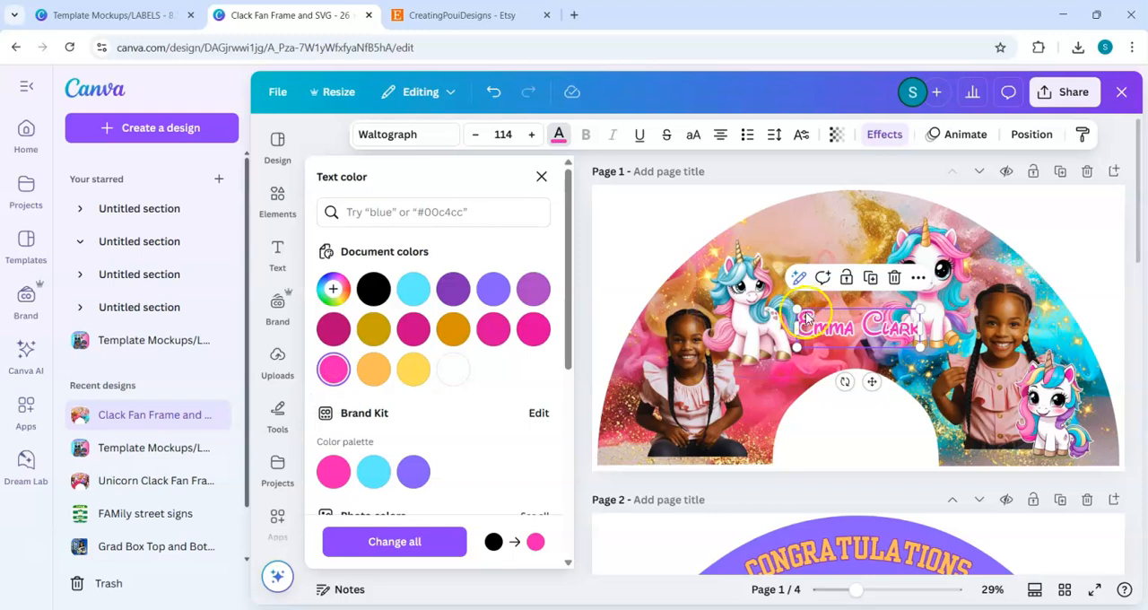
# Step: Resize the name heading to font size 123 and place it between the two upper unicorns
pyautogui.moveTo(796, 312); pyautogui.dragTo(738, 294)
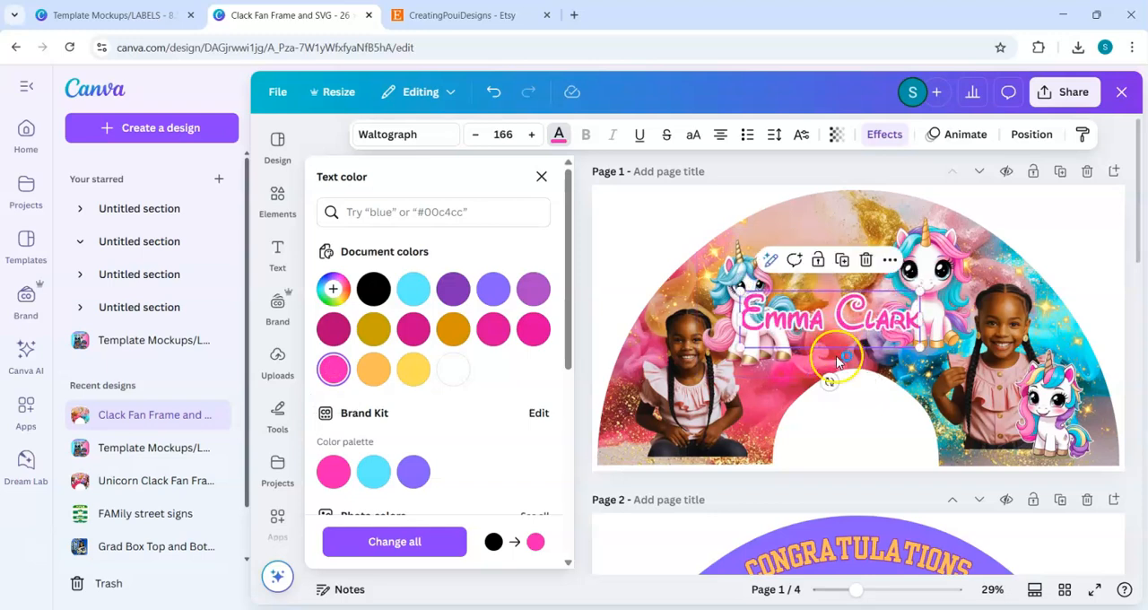
pyautogui.moveTo(881, 327); pyautogui.dragTo(881, 297)
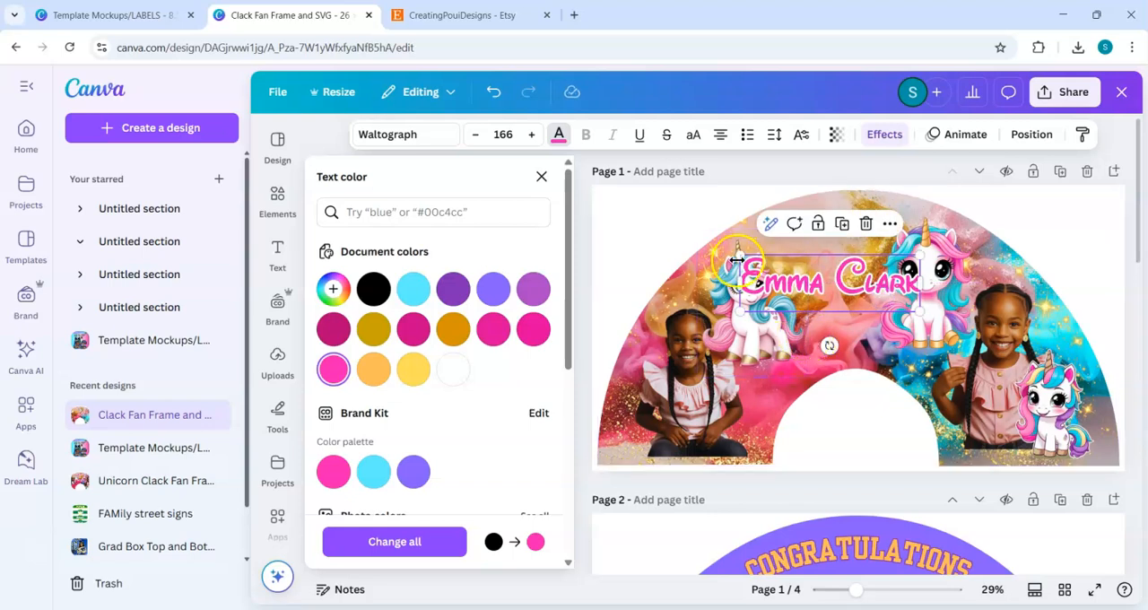
pyautogui.moveTo(734, 248); pyautogui.dragTo(787, 266)
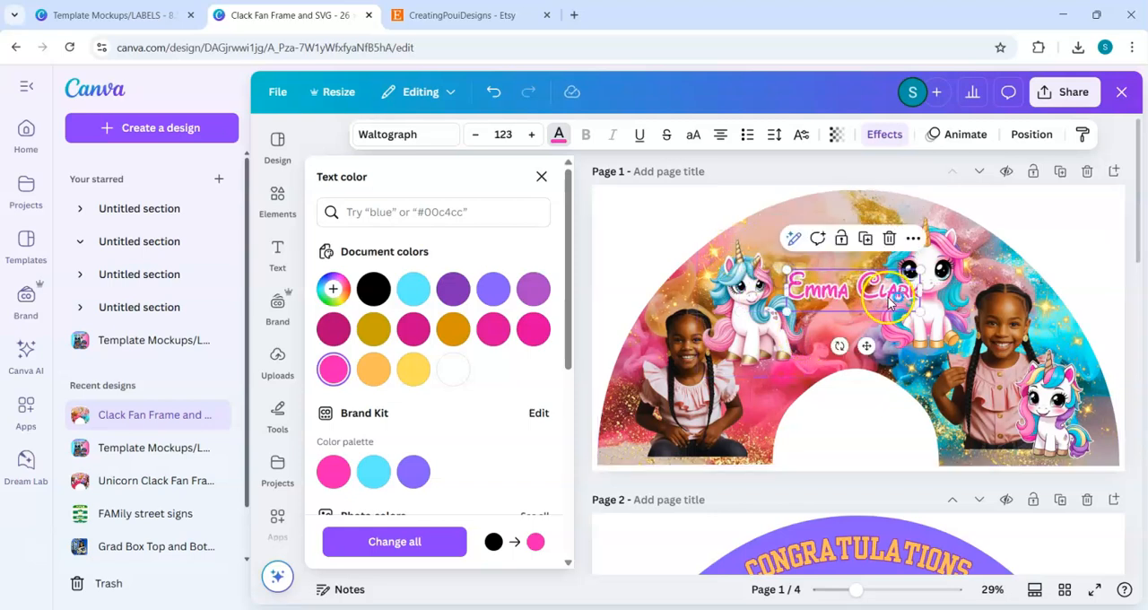
pyautogui.moveTo(865, 353); pyautogui.dragTo(850, 341)
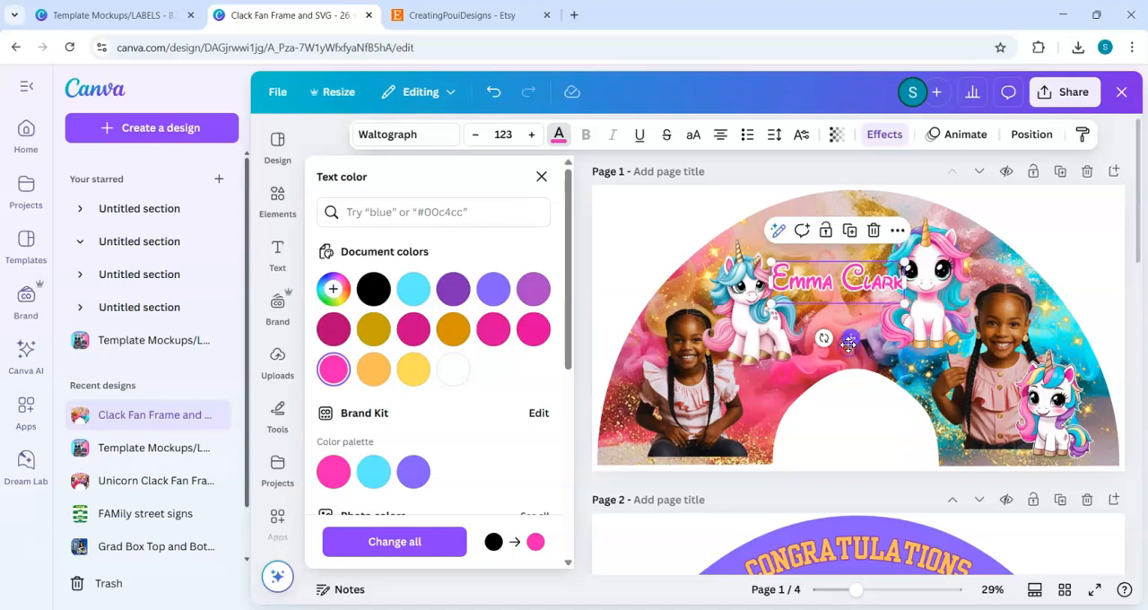
# Step: Duplicate the name heading, place the copy below it and replace its text with "Happy Birthday"
pyautogui.click(853, 235)
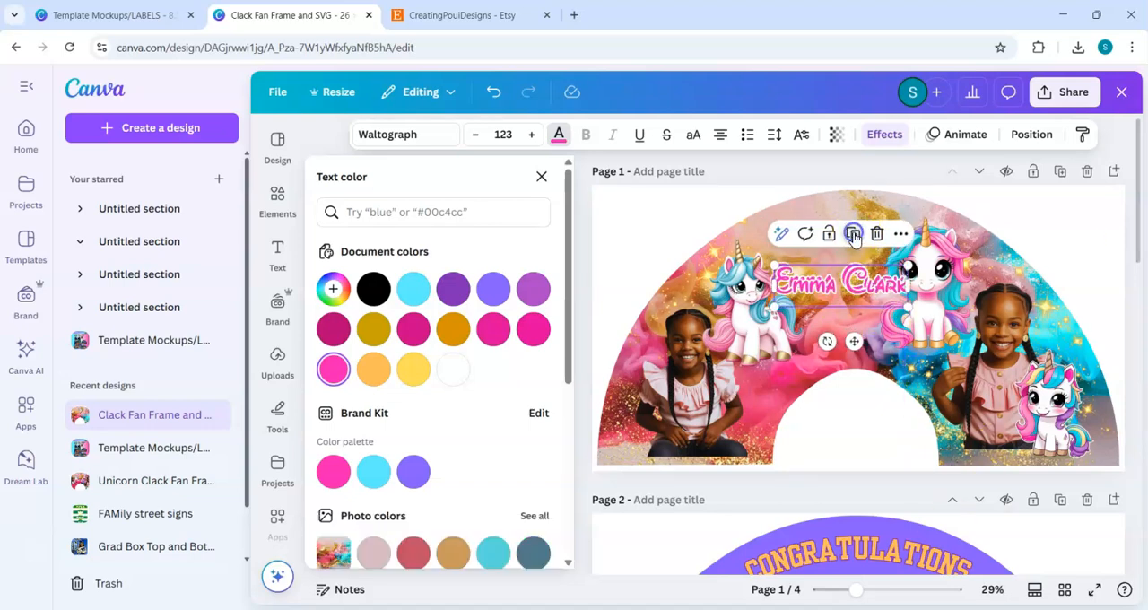
pyautogui.moveTo(868, 287); pyautogui.dragTo(868, 315)
pyautogui.doubleClick(869, 315)
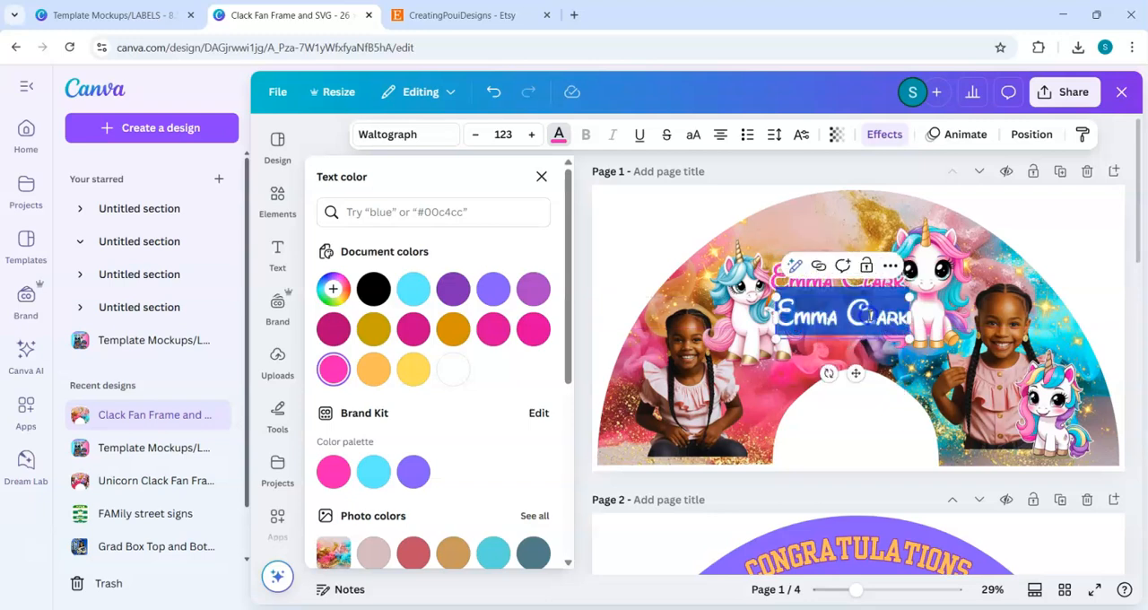
pyautogui.write('Hap')
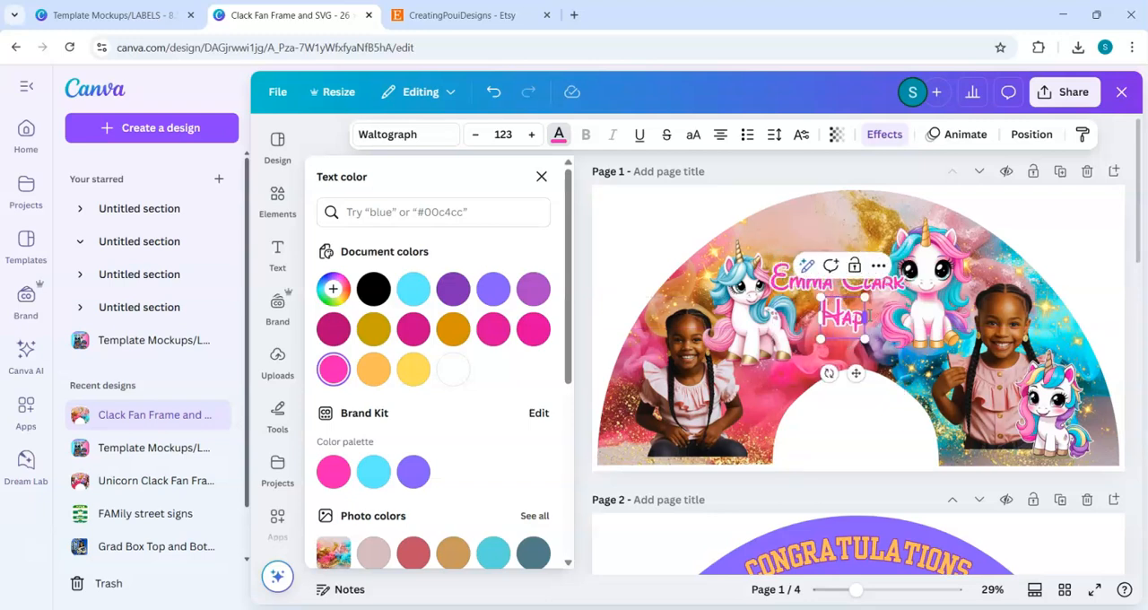
pyautogui.write('py Birthday')
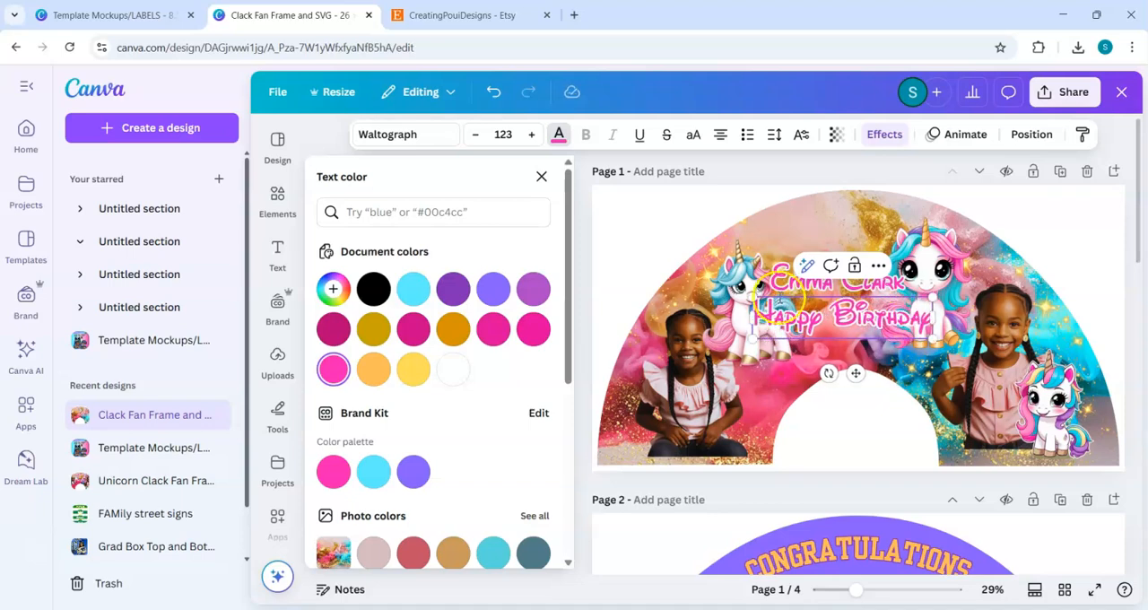
# Step: Apply the Curve shape effect to the "Happy Birthday" text with a curve value of 51
pyautogui.click(888, 136)
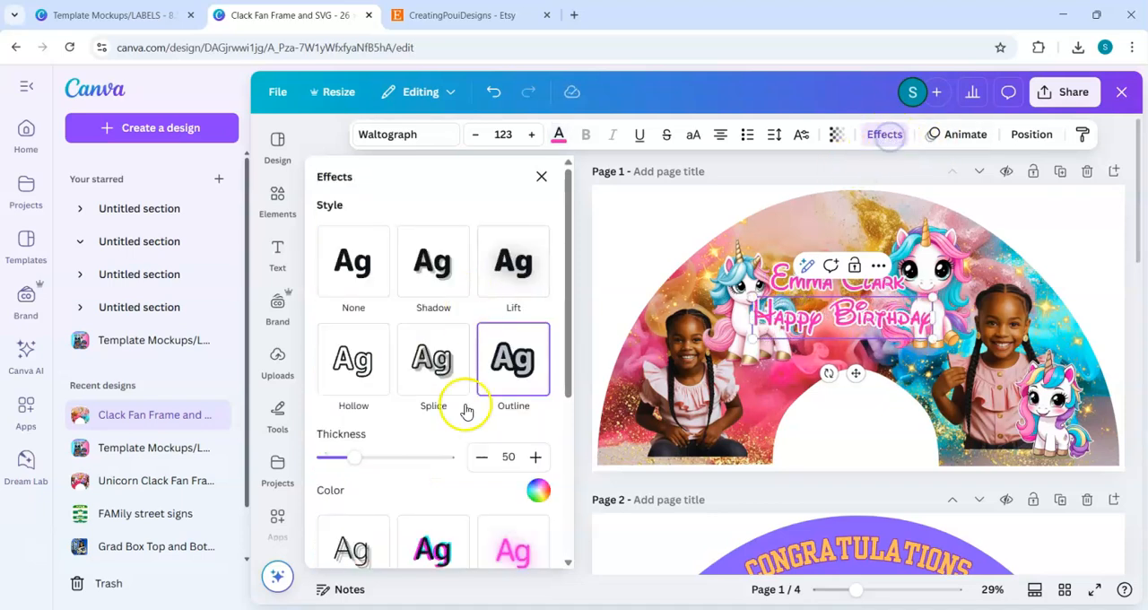
pyautogui.moveTo(567, 401); pyautogui.dragTo(572, 557)
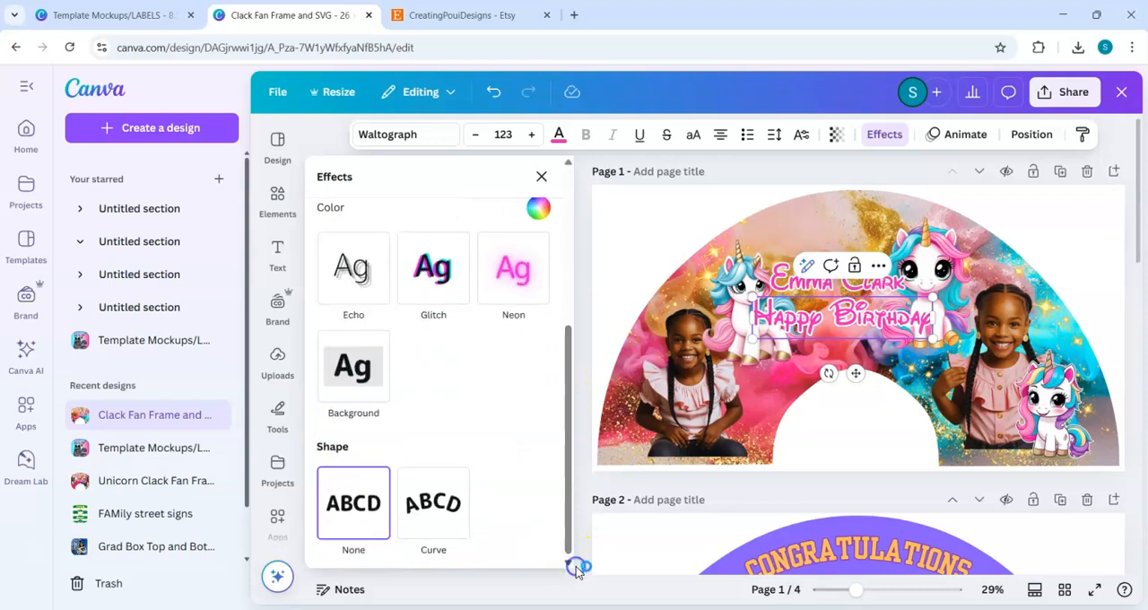
pyautogui.click(433, 502)
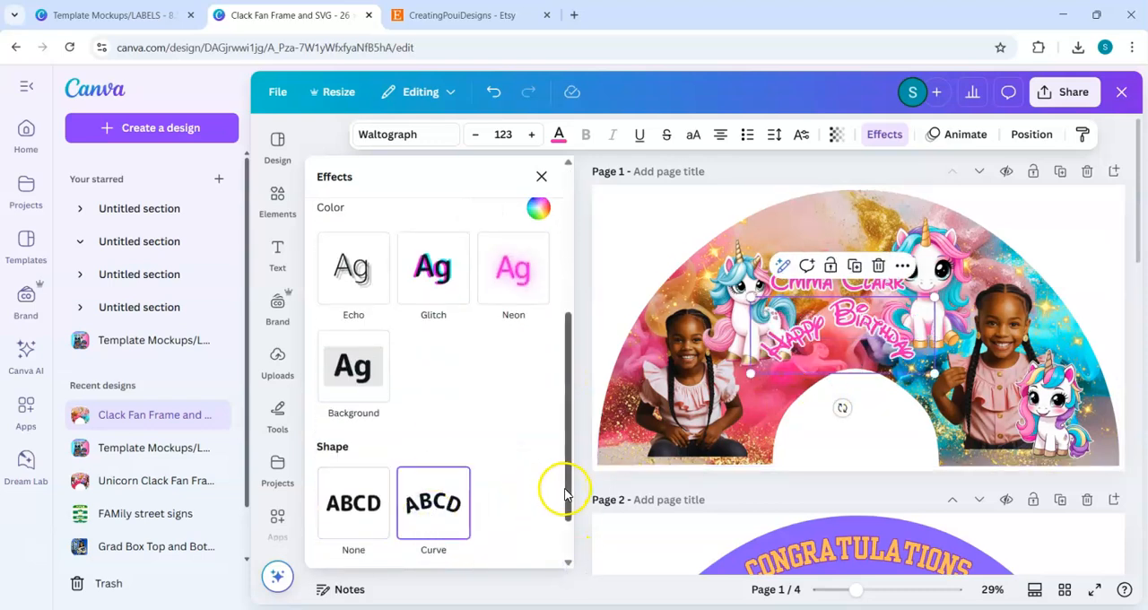
pyautogui.moveTo(569, 500); pyautogui.dragTo(569, 541)
pyautogui.moveTo(434, 539); pyautogui.dragTo(417, 535)
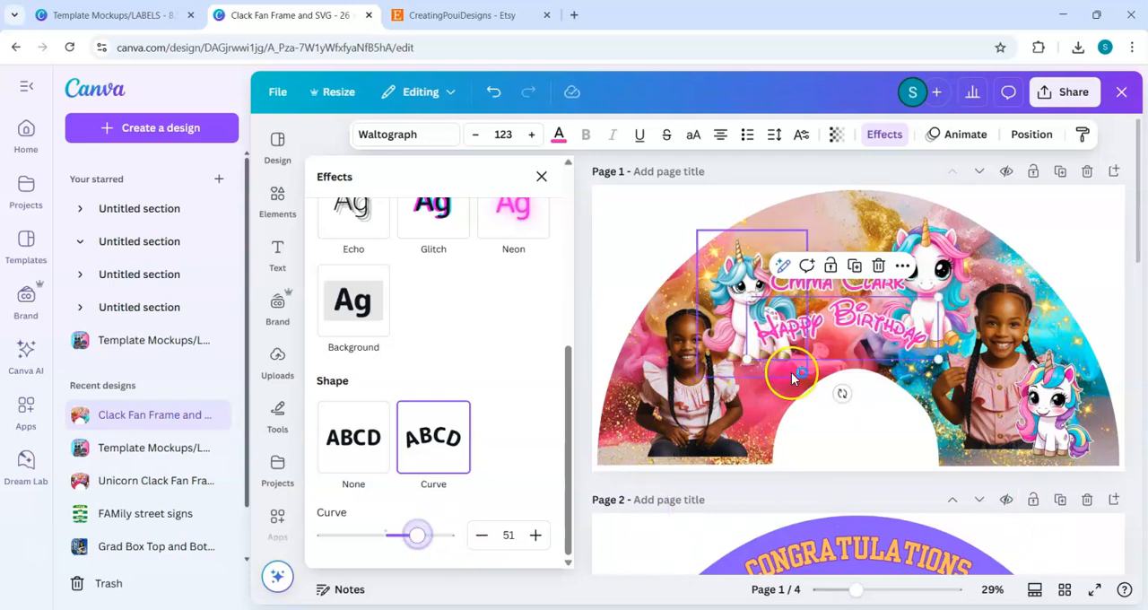
# Step: Move "Happy Birthday" up to the fan's upper arc and the name down to just above the inner cut-out
pyautogui.click(859, 314)
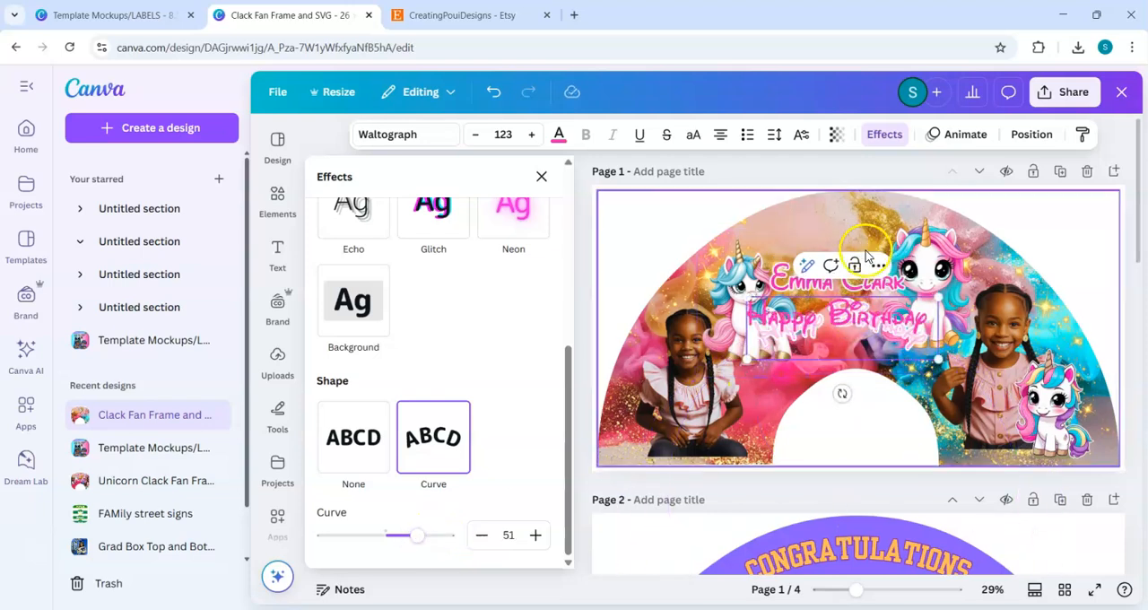
pyautogui.click(679, 221)
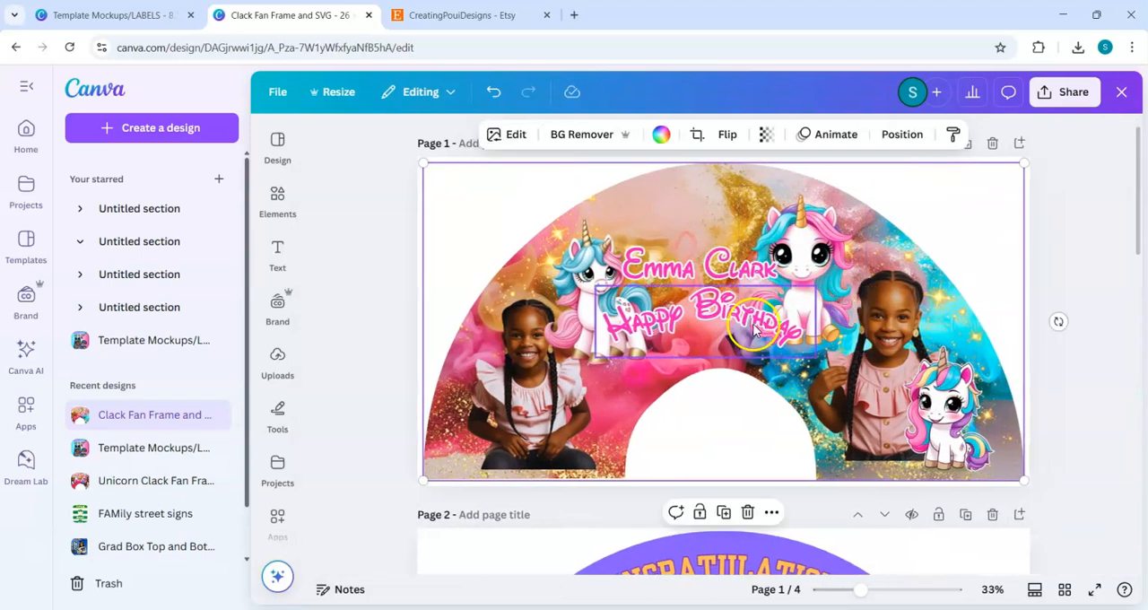
pyautogui.moveTo(741, 325); pyautogui.dragTo(738, 229)
pyautogui.click(697, 271)
pyautogui.moveTo(714, 271); pyautogui.dragTo(717, 334)
# Step: Recolour the name black, reduce it to font size 99.4 and centre it between the unicorns under "Happy Birthday"
pyautogui.click(558, 133)
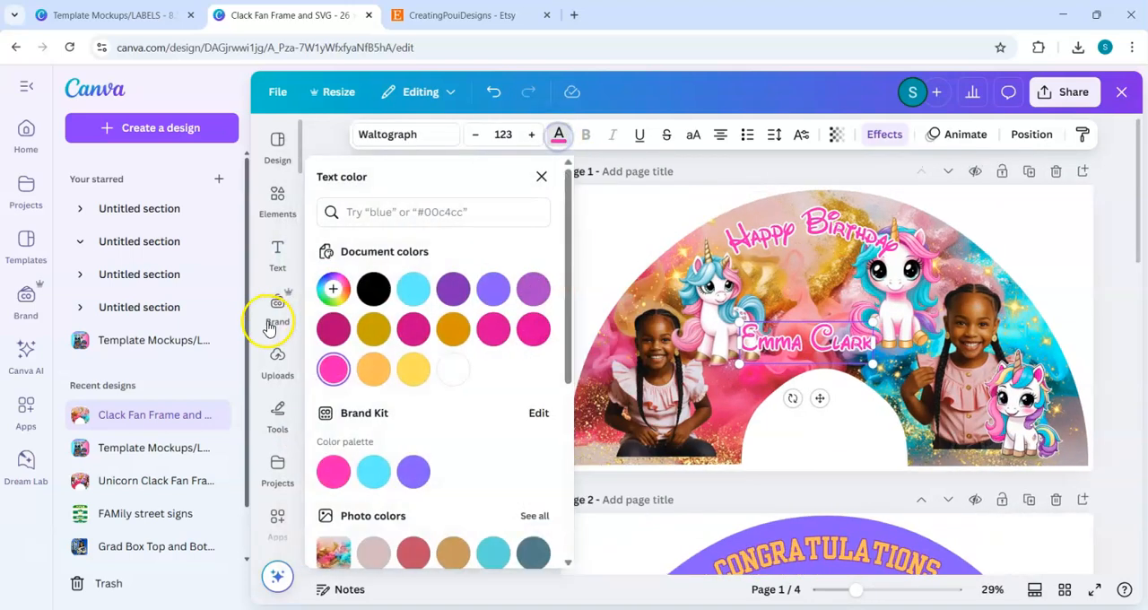
pyautogui.click(373, 287)
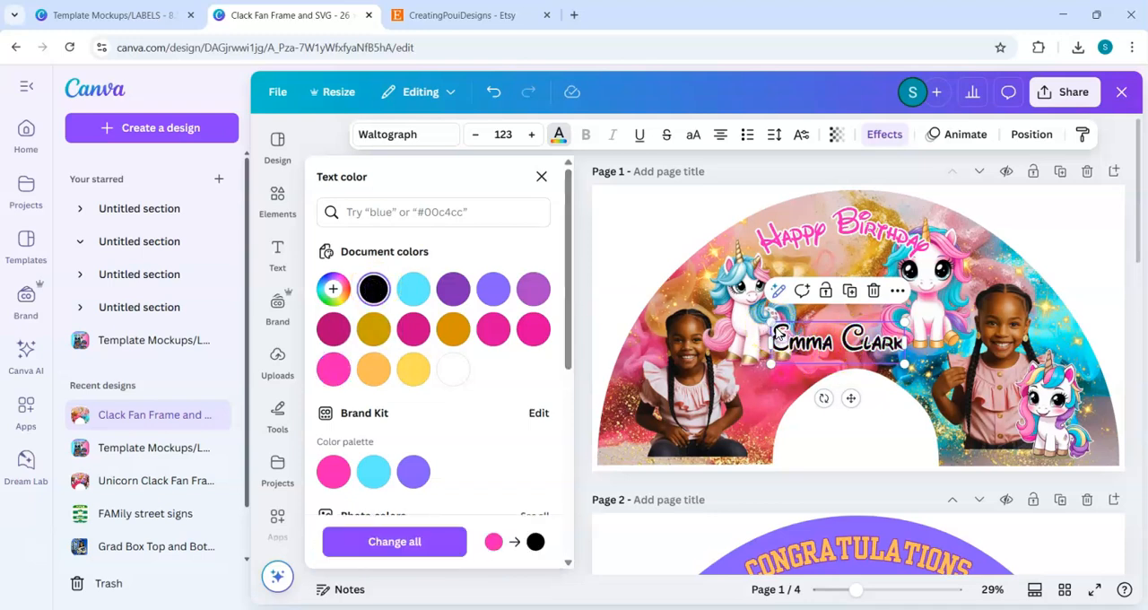
pyautogui.moveTo(771, 323); pyautogui.dragTo(797, 331)
pyautogui.click(858, 414)
pyautogui.moveTo(864, 398); pyautogui.dragTo(858, 392)
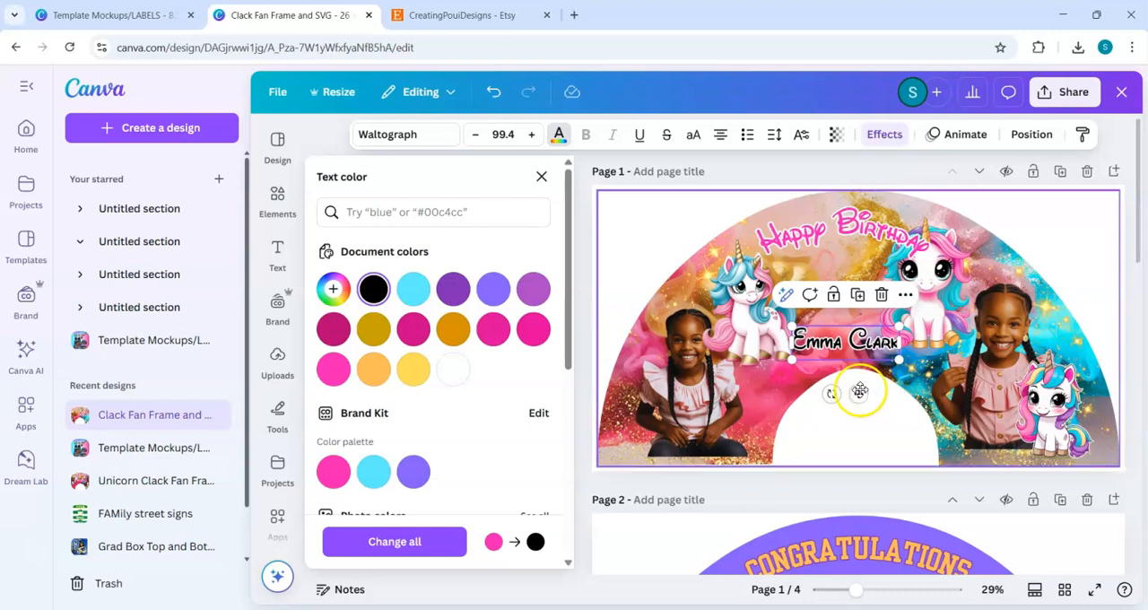
pyautogui.moveTo(860, 393); pyautogui.dragTo(858, 348)
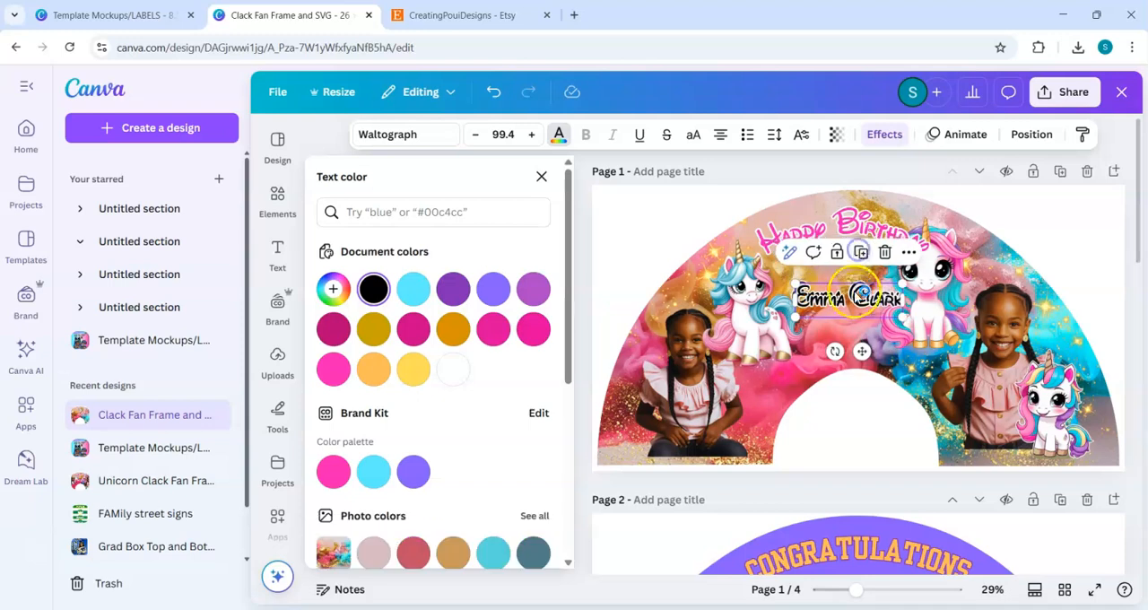
# Step: Duplicate the black name heading, place the copy below it and replace its text with "May 3rd, 2025"
pyautogui.moveTo(851, 305); pyautogui.dragTo(850, 352)
pyautogui.doubleClick(850, 350)
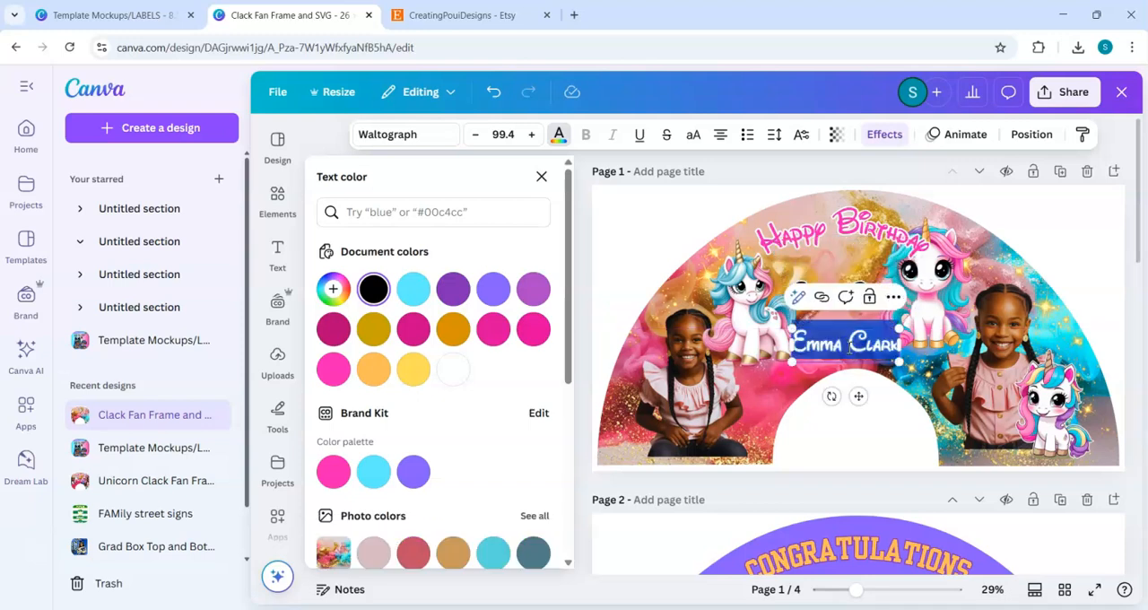
pyautogui.write('Ma')
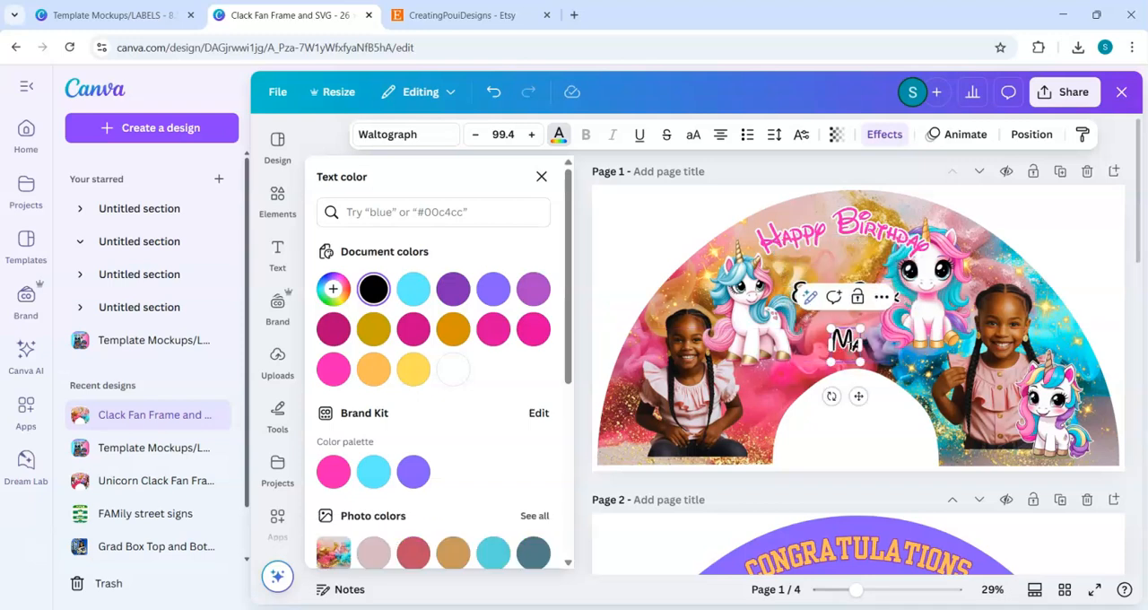
pyautogui.write('y')
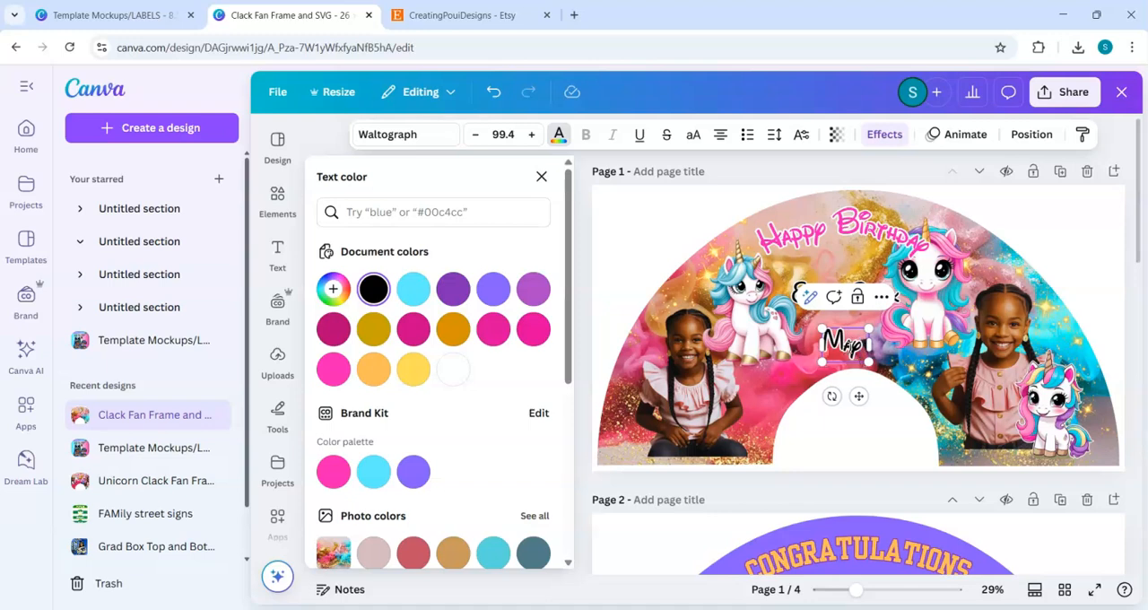
pyautogui.write(' 3rd.')
pyautogui.write(' 2025')
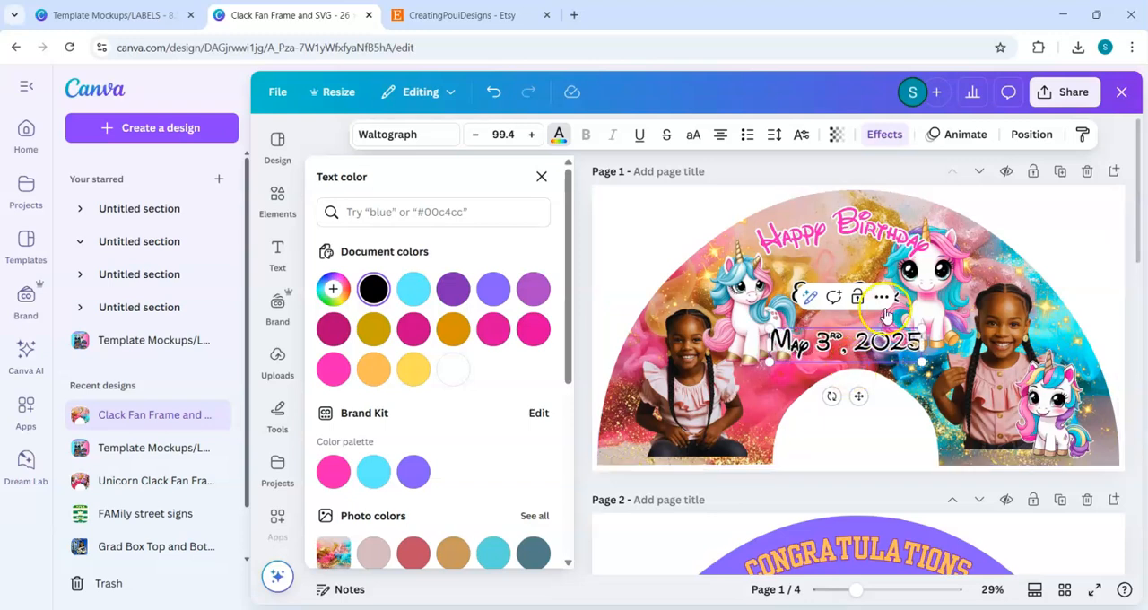
# Step: Set the date's font to Lilita One, reduce it to size 70.2 and place it directly under the name
pyautogui.click(693, 136)
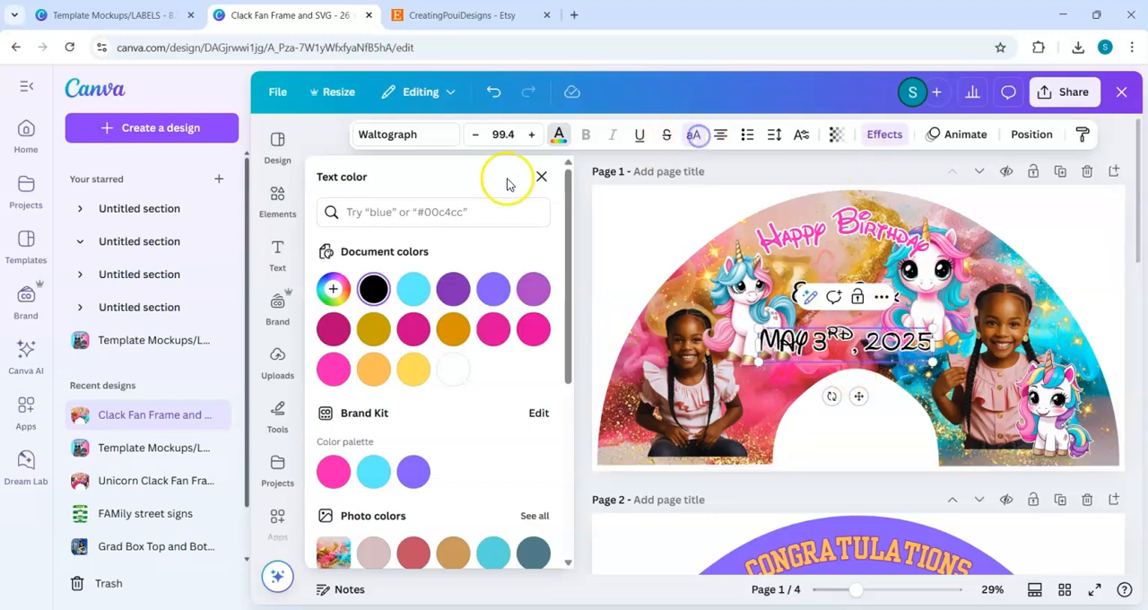
pyautogui.click(694, 134)
pyautogui.click(453, 137)
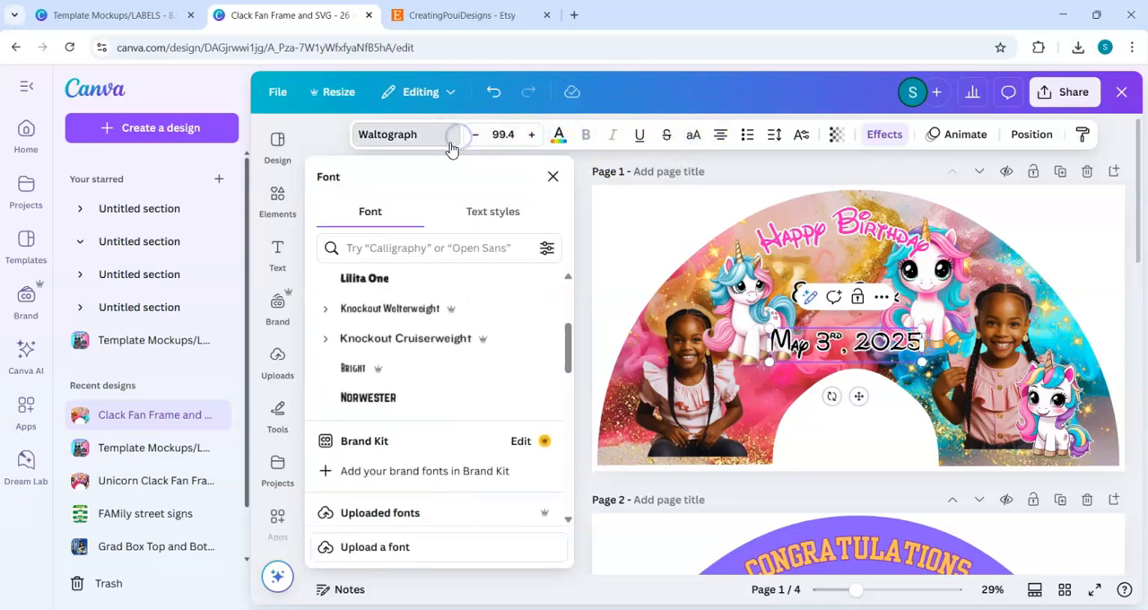
pyautogui.click(361, 279)
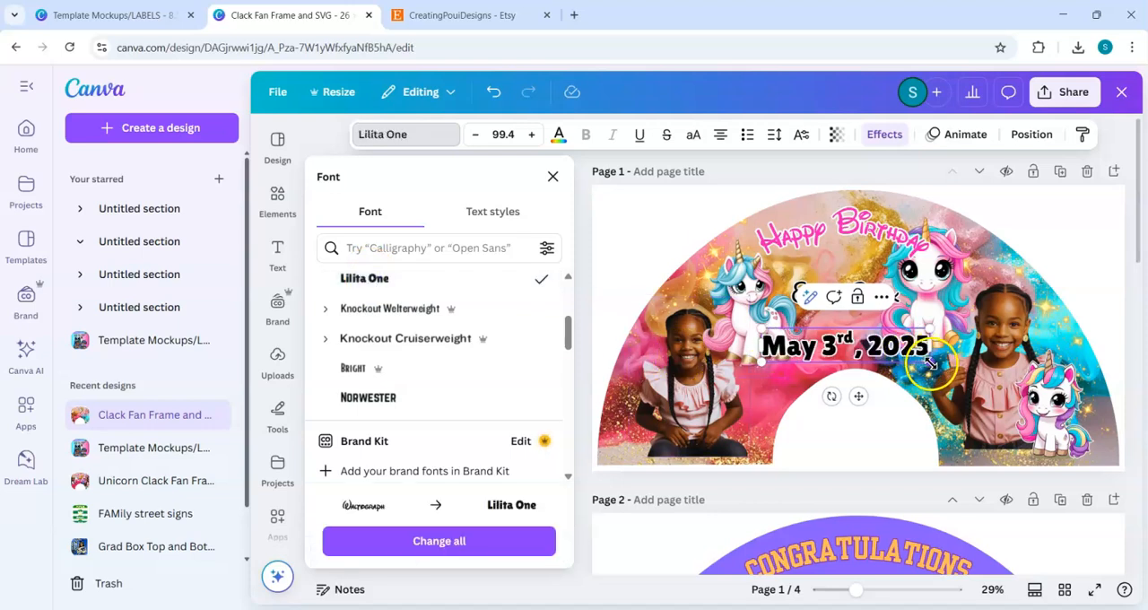
pyautogui.moveTo(903, 356); pyautogui.dragTo(854, 366)
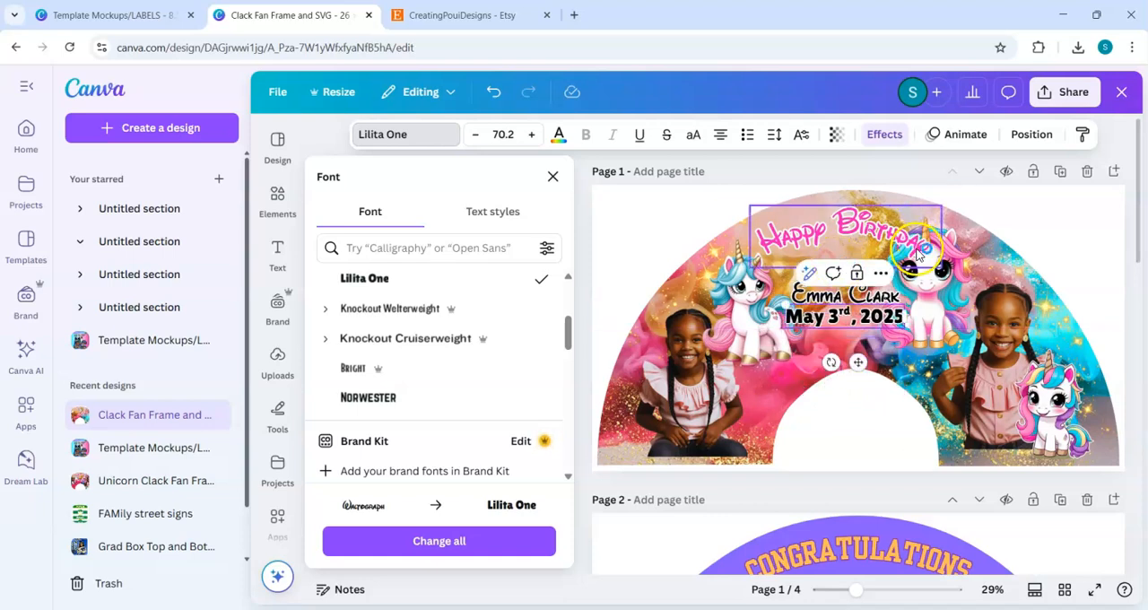
# Step: Change the "Happy Birthday" text to the deeper pink document colour
pyautogui.click(888, 238)
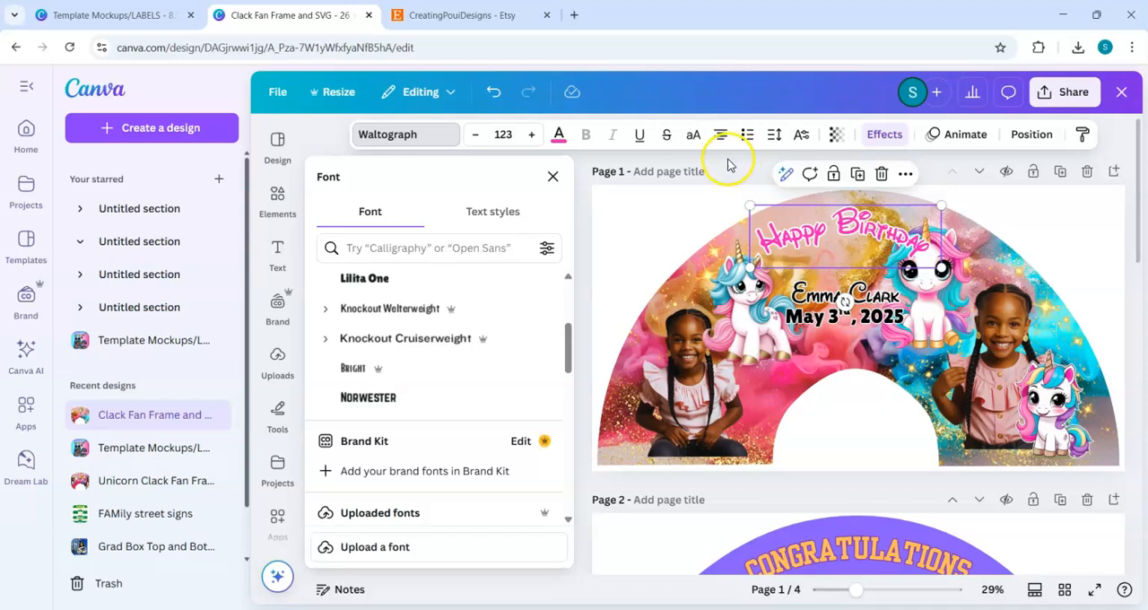
pyautogui.click(560, 137)
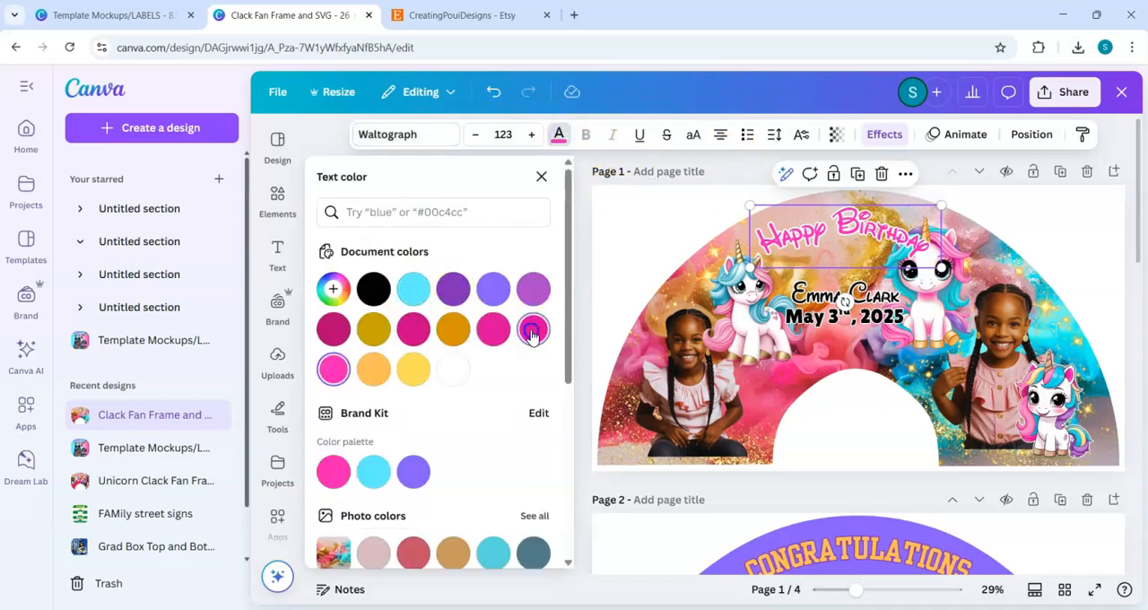
pyautogui.click(646, 222)
pyautogui.click(578, 473)
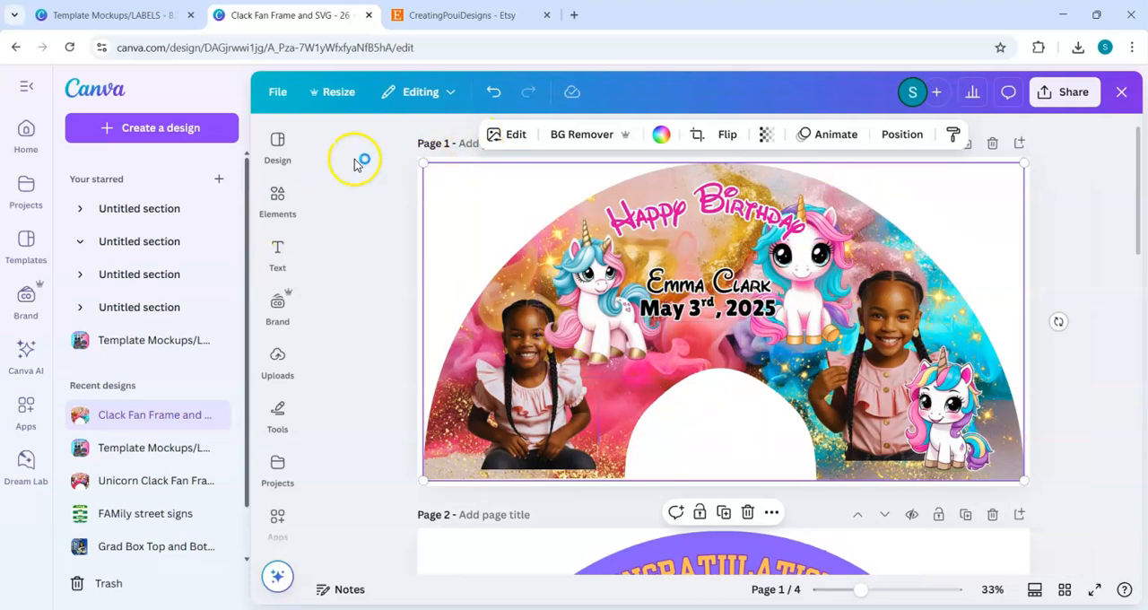
# Step: Add the gold glitter brush stroke from the recently used elements and place it over the bottom edge of the left girl's photo
pyautogui.click(296, 211)
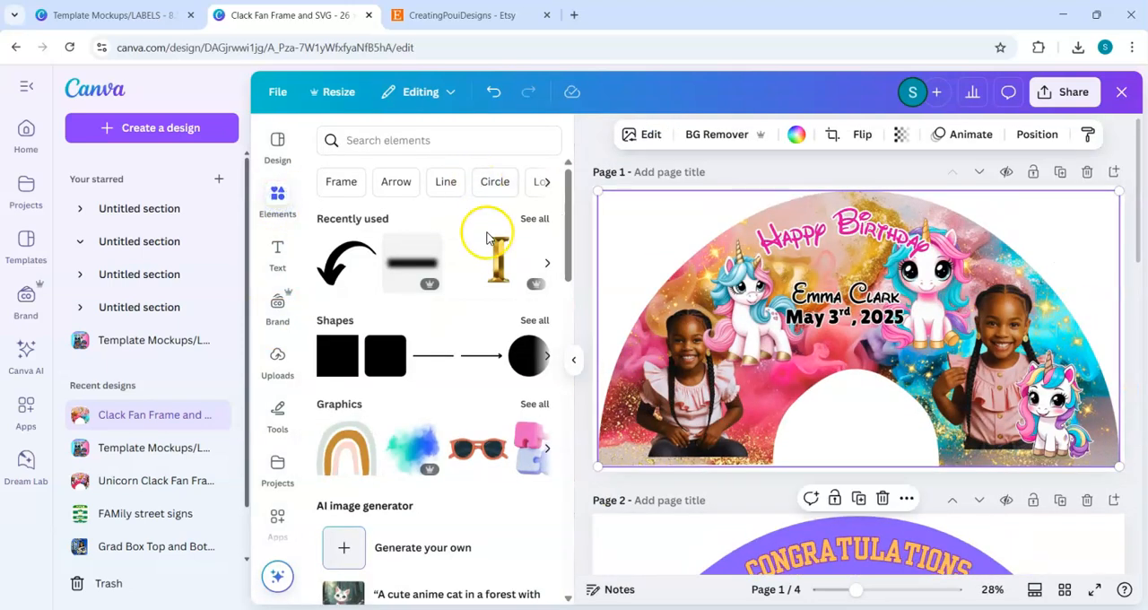
pyautogui.moveTo(567, 269); pyautogui.dragTo(567, 165)
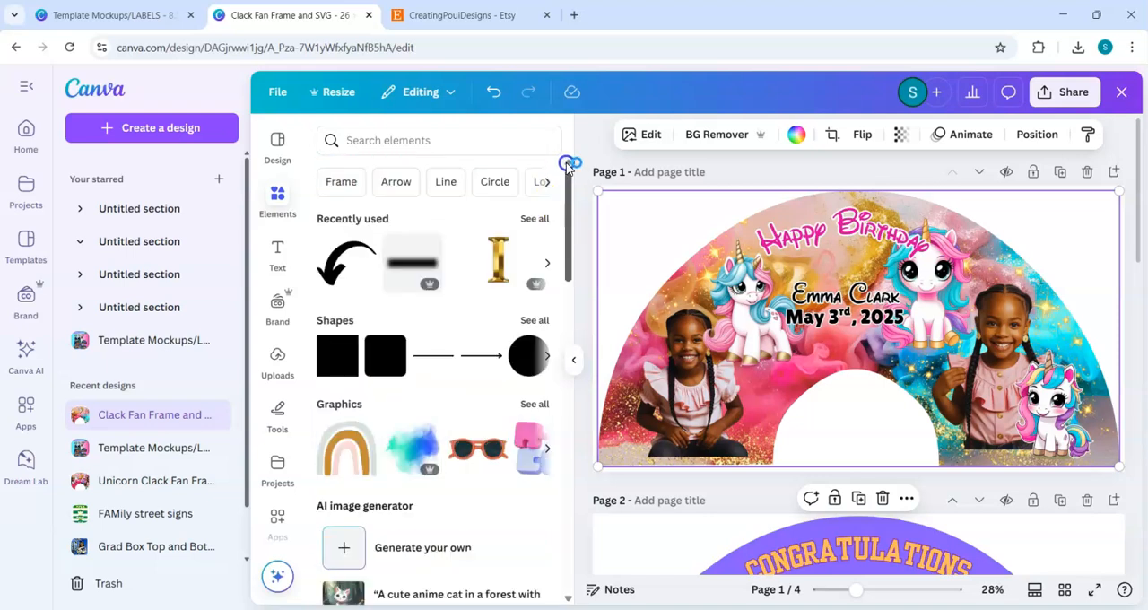
pyautogui.click(525, 220)
pyautogui.moveTo(566, 256); pyautogui.dragTo(587, 446)
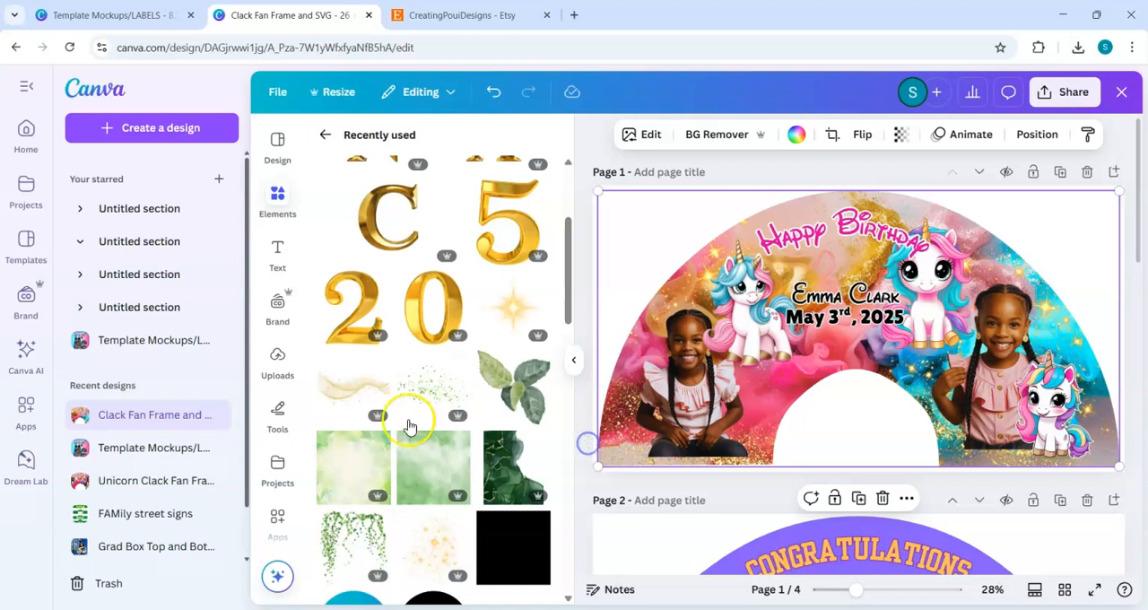
pyautogui.click(349, 392)
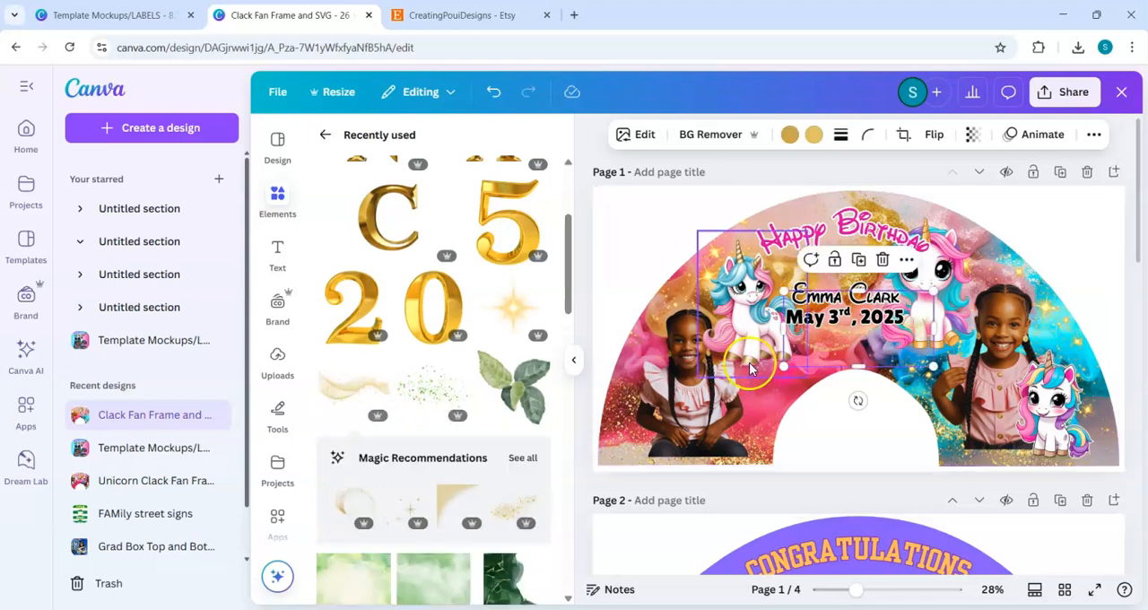
pyautogui.click(836, 515)
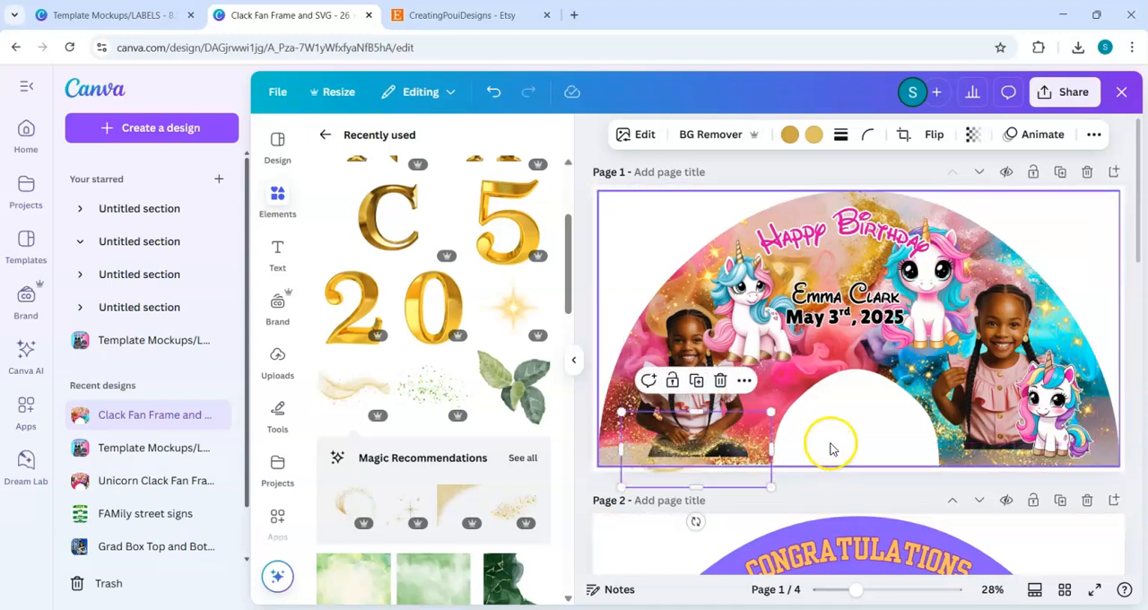
# Step: Duplicate the gold glitter brush stroke and move the copy across the arch opening towards the right girl's photo
pyautogui.click(701, 383)
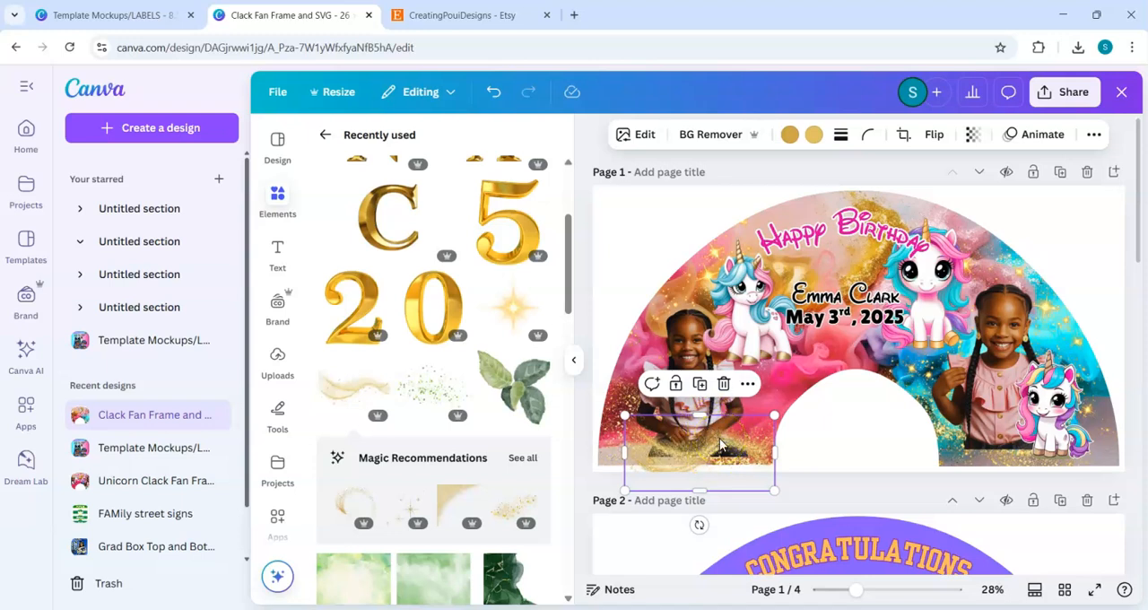
pyautogui.moveTo(720, 444); pyautogui.dragTo(727, 456)
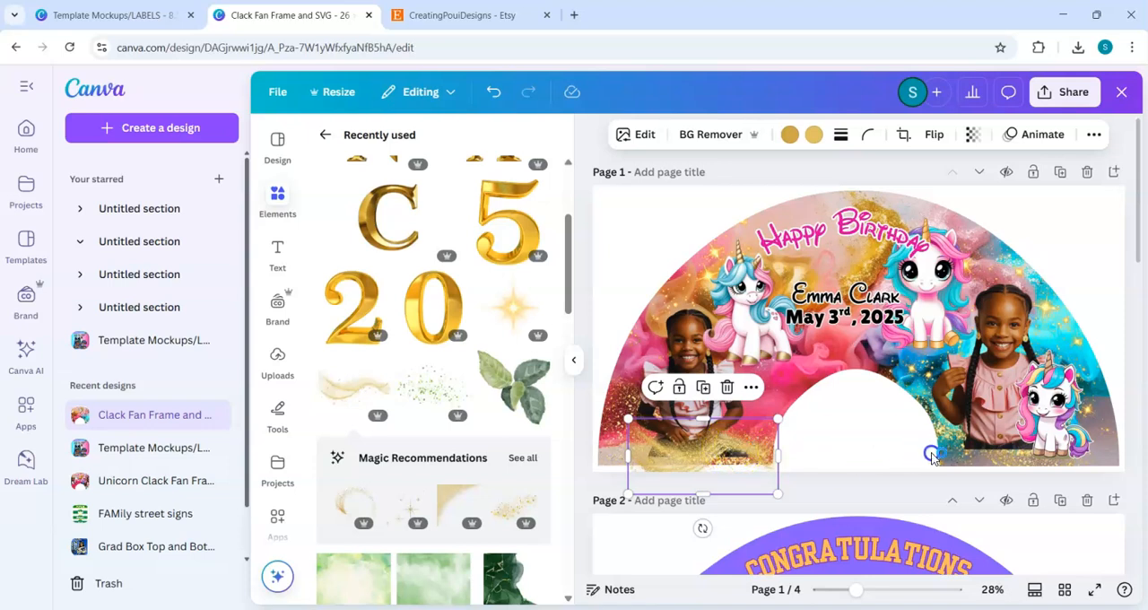
pyautogui.moveTo(834, 446); pyautogui.dragTo(834, 453)
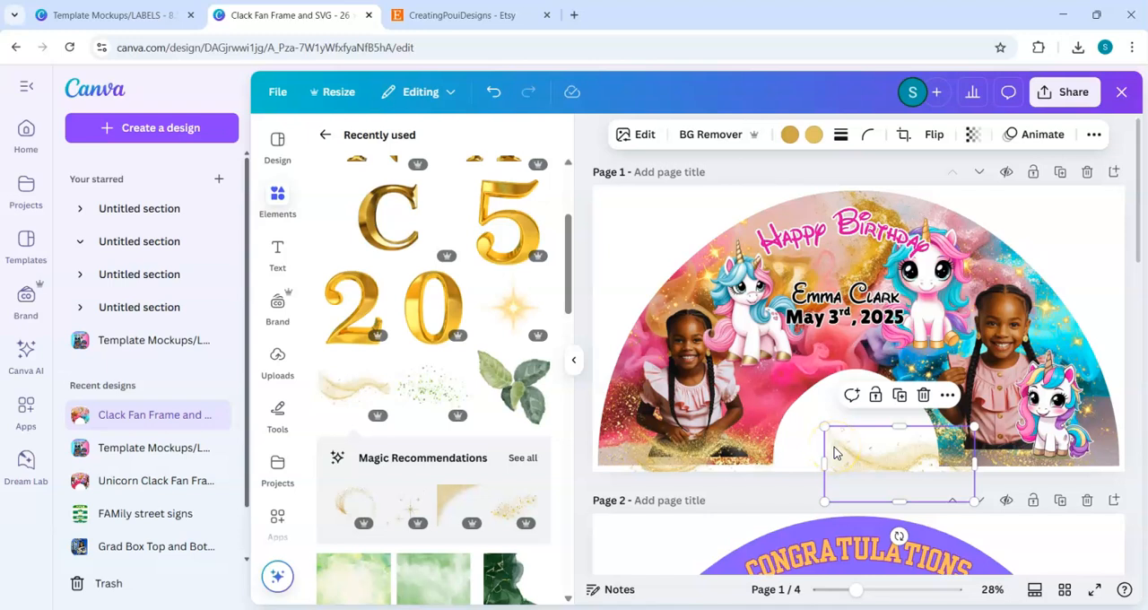
pyautogui.click(805, 434)
pyautogui.moveTo(893, 457); pyautogui.dragTo(926, 458)
pyautogui.hotkey('ctrl', 'z')
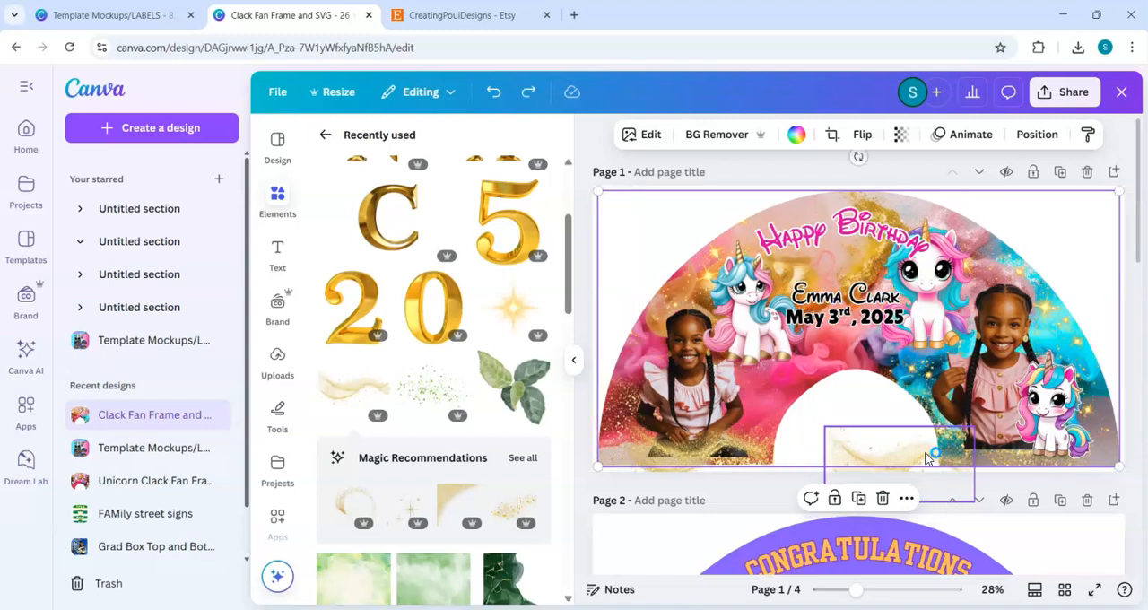
# Step: Nudge the glitter copy right in small increments, clear of the white arch opening and over the bottom edge of the right girl's photo
pyautogui.click(886, 461)
pyautogui.moveTo(886, 461); pyautogui.dragTo(890, 463)
pyautogui.press('Right')
pyautogui.press('Right')
pyautogui.press('Right')
pyautogui.press('Right')
pyautogui.press('Right')
pyautogui.press('Right')
pyautogui.press('Right')
pyautogui.press('Right')
pyautogui.press('Right')
pyautogui.press('Right')
pyautogui.press('Right')
pyautogui.press('Right')
pyautogui.press('Right')
pyautogui.press('Right')
pyautogui.press('Right')
pyautogui.press('Right')
pyautogui.press('Right')
pyautogui.press('Right')
pyautogui.press('Right')
pyautogui.press('Right')
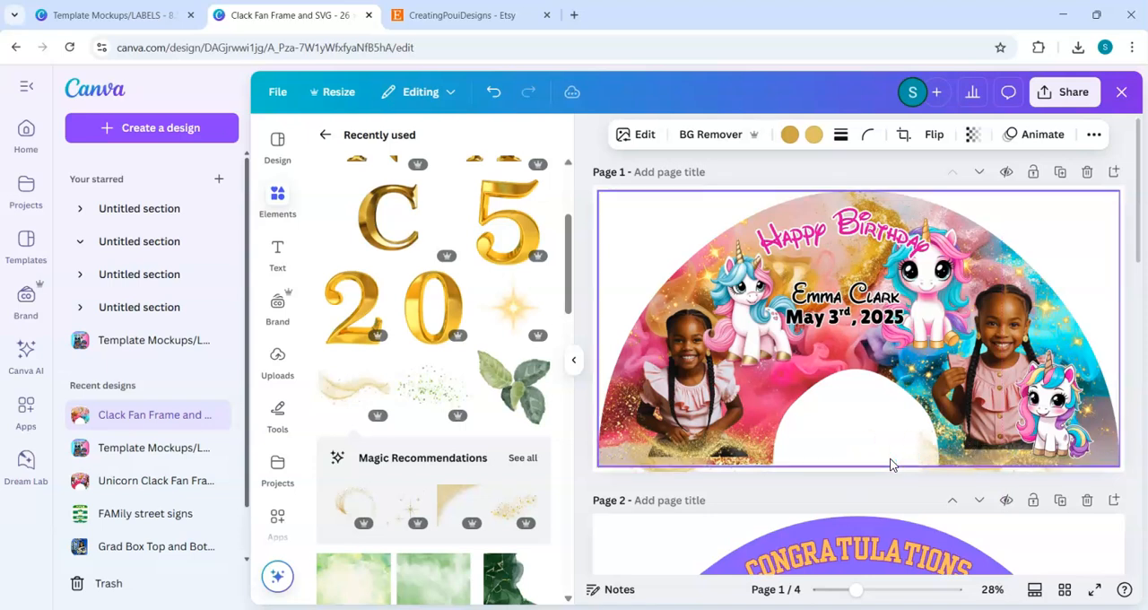
pyautogui.press('Right')
pyautogui.press('Right')
pyautogui.press('Right')
pyautogui.press('Right')
pyautogui.press('Right')
pyautogui.press('Right')
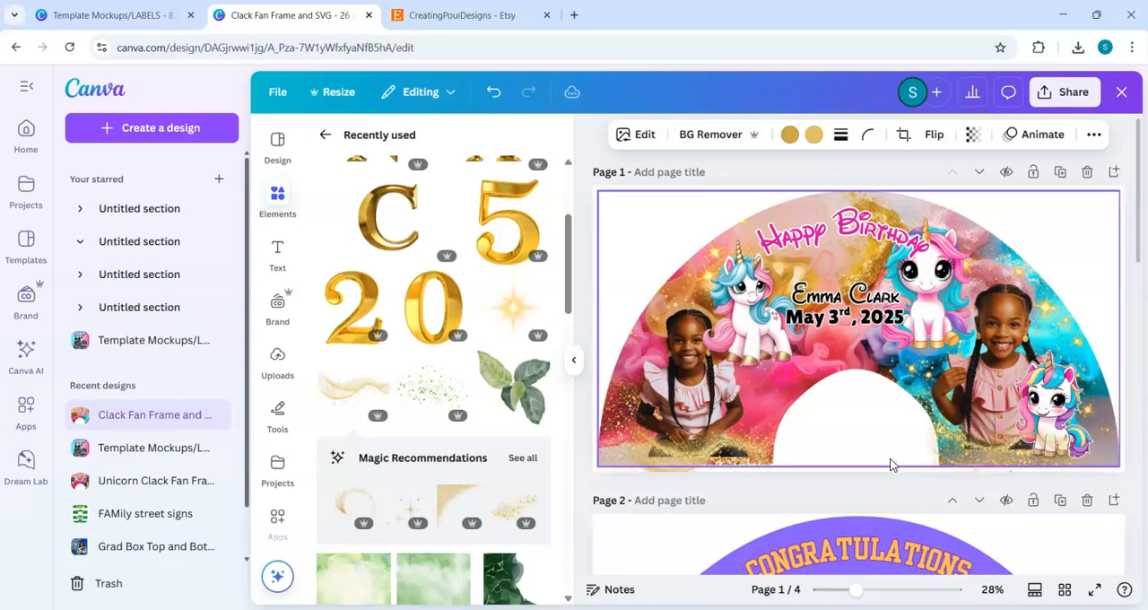
pyautogui.press('Right')
pyautogui.press('Right')
pyautogui.press('Right')
pyautogui.press('Right')
pyautogui.press('Right')
pyautogui.press('Right')
pyautogui.press('Right')
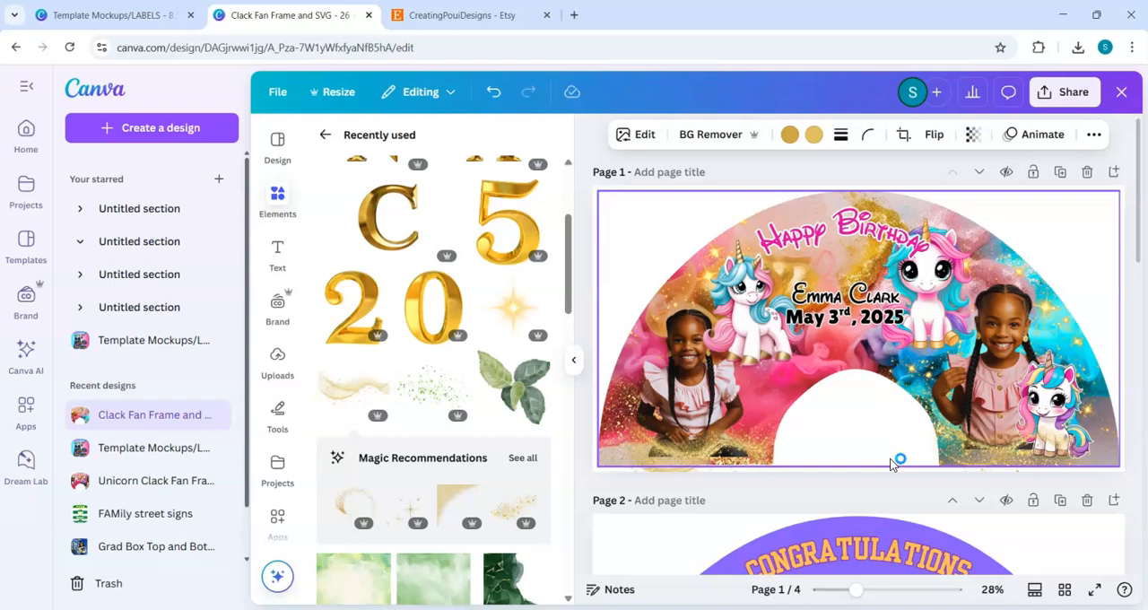
# Step: Review the birthday fan on page 1 and the graduation fan designs on the following pages, ending back at page 1
pyautogui.click(1079, 235)
pyautogui.click(650, 334)
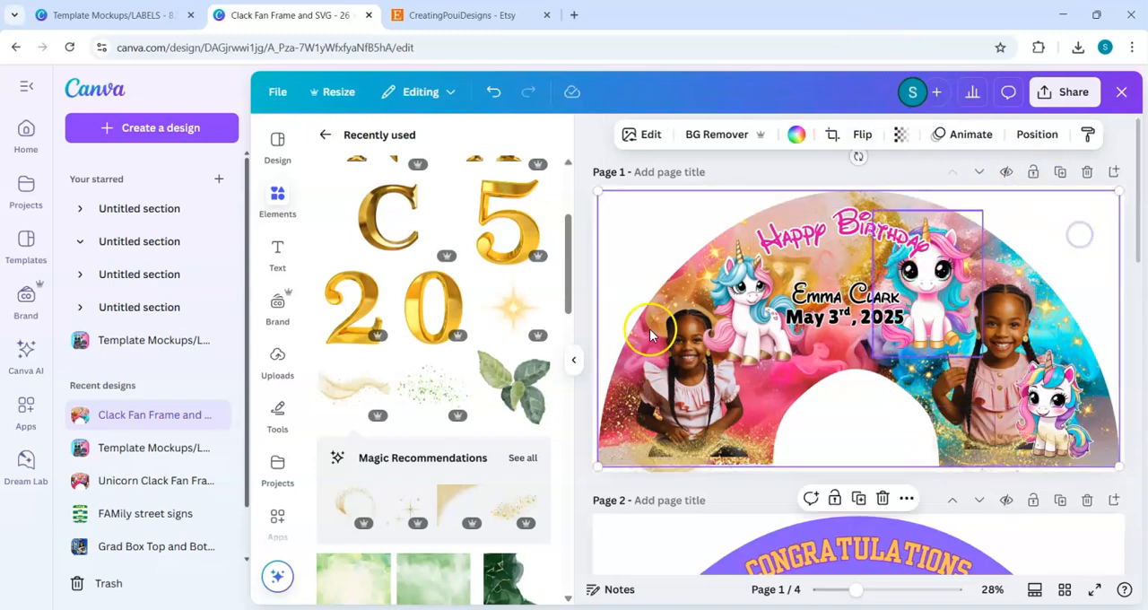
pyautogui.click(1011, 348)
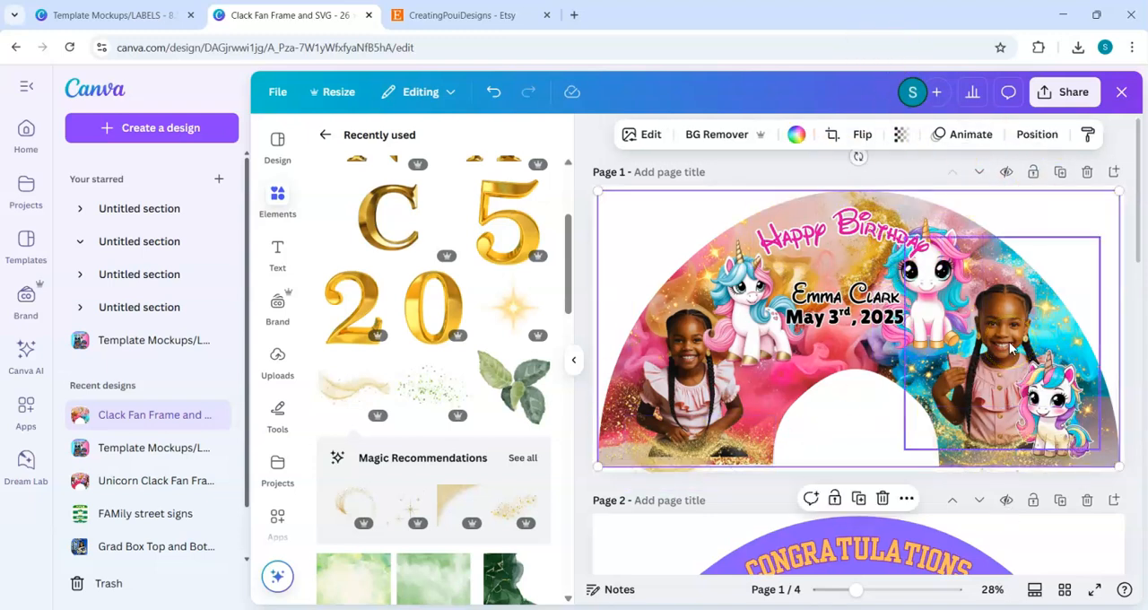
pyautogui.click(981, 357)
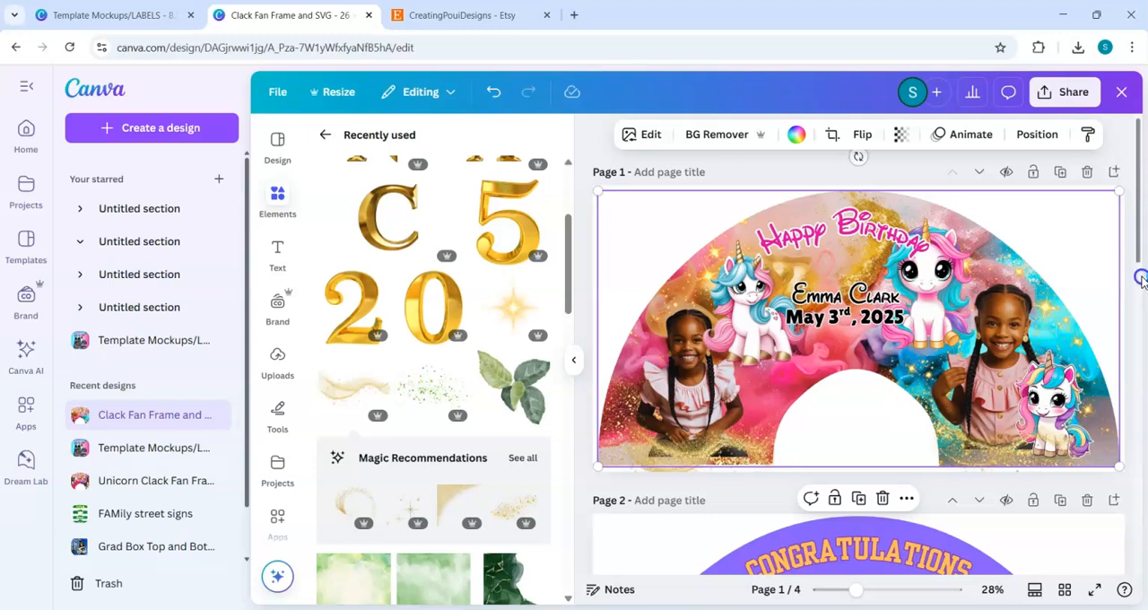
pyautogui.click(1140, 332)
pyautogui.moveTo(1136, 359); pyautogui.dragTo(1136, 397)
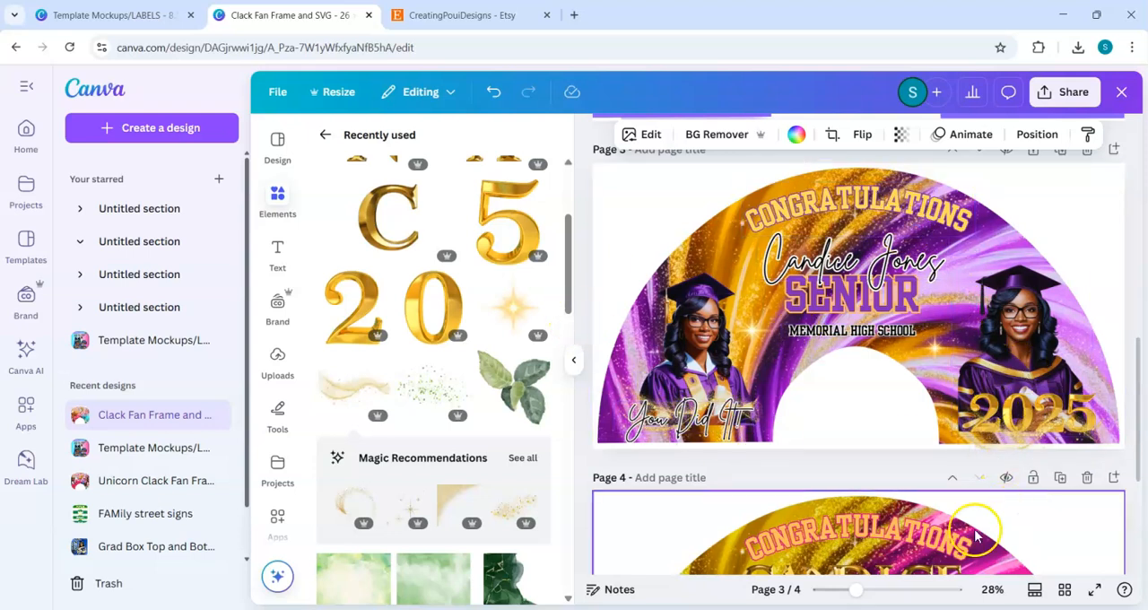
pyautogui.moveTo(1137, 339); pyautogui.dragTo(1142, 451)
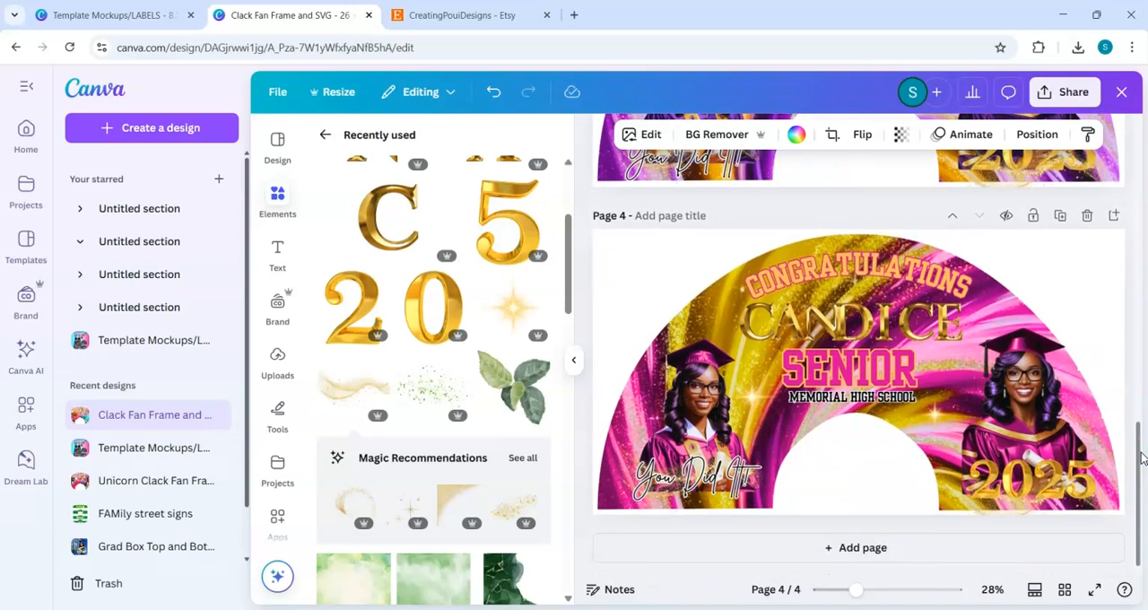
pyautogui.moveTo(1139, 453); pyautogui.dragTo(1102, 113)
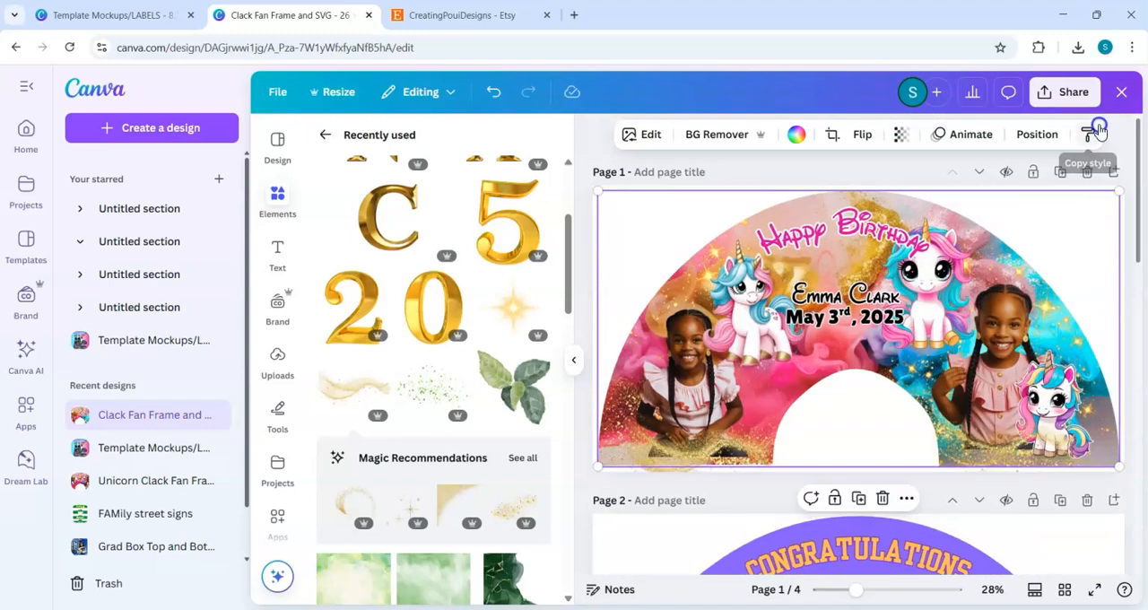